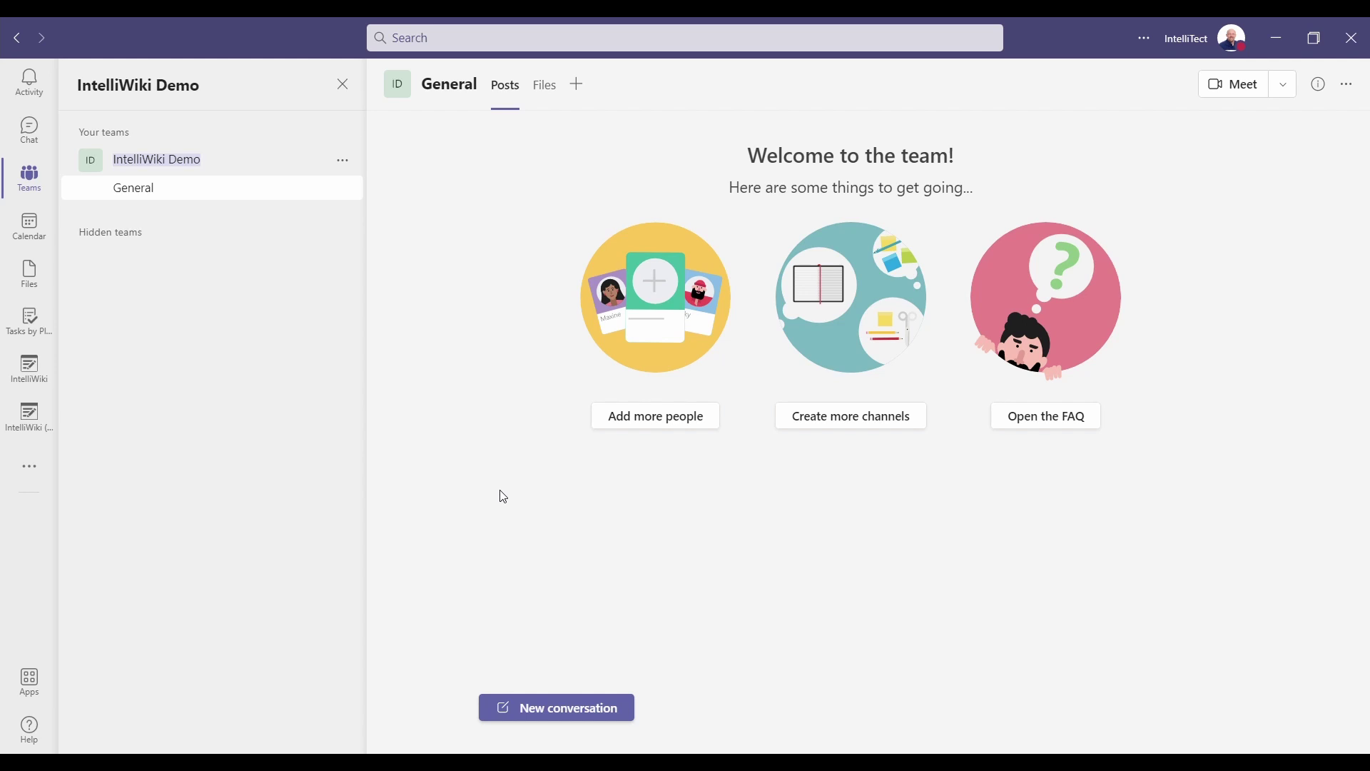
Add the IntelliWiki app as a new tab in the channel.
click(579, 86)
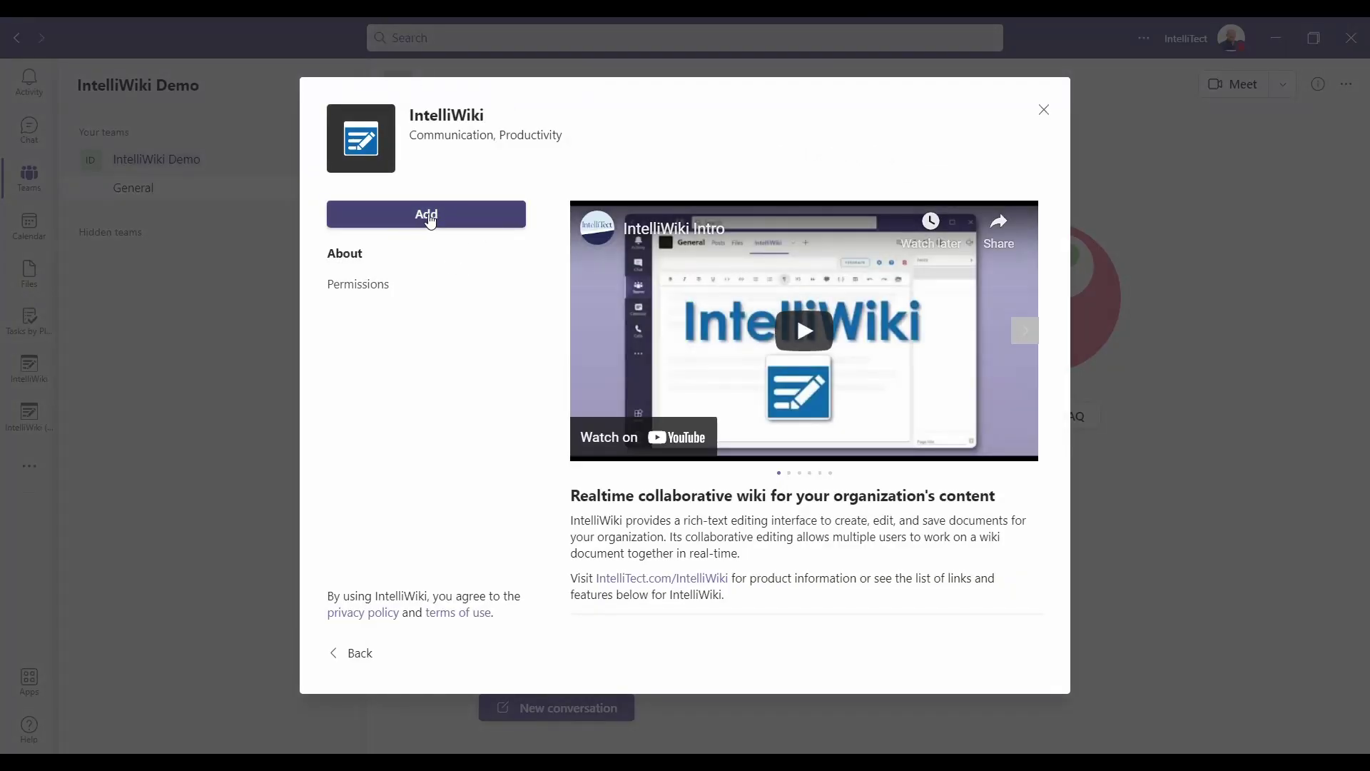
click(429, 215)
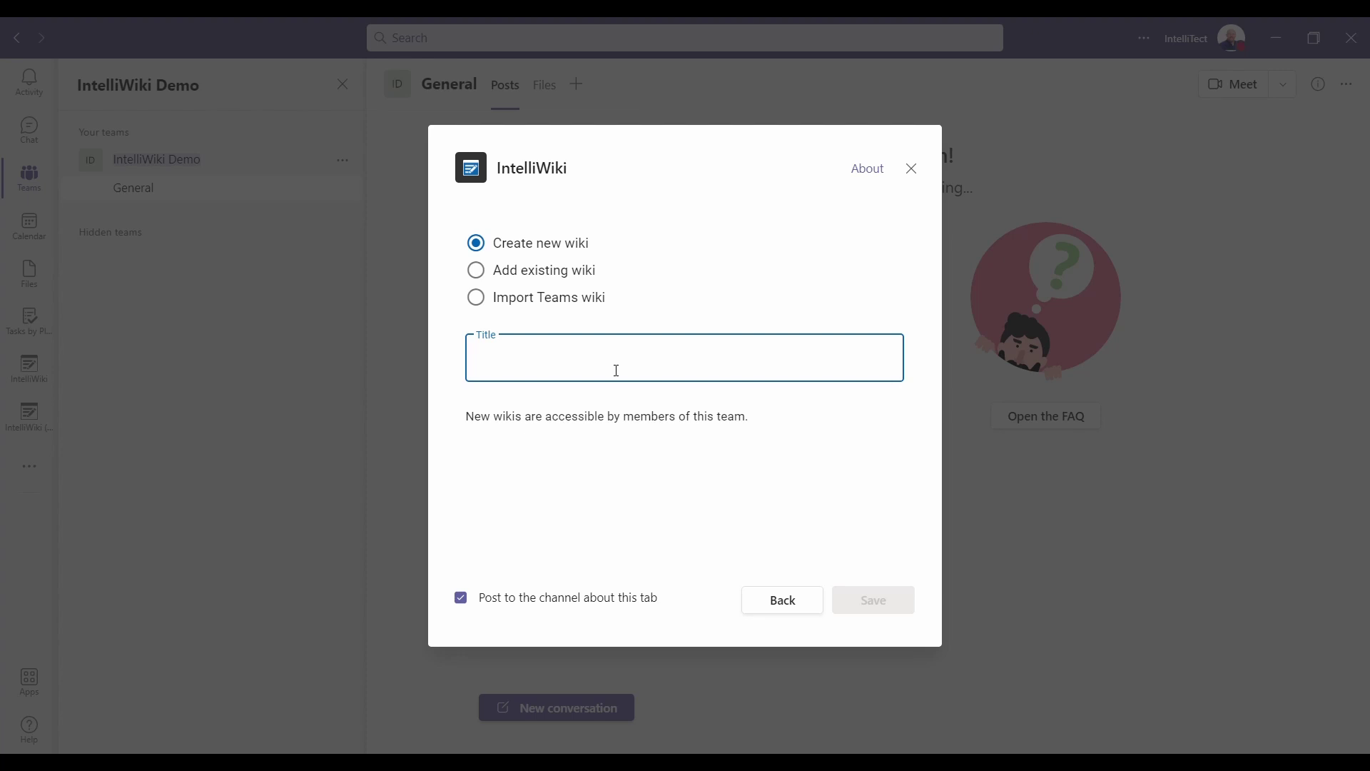
Title the new wiki 'Demo Wiki' and save it as a General channel tab.
text(Demo Wiki)
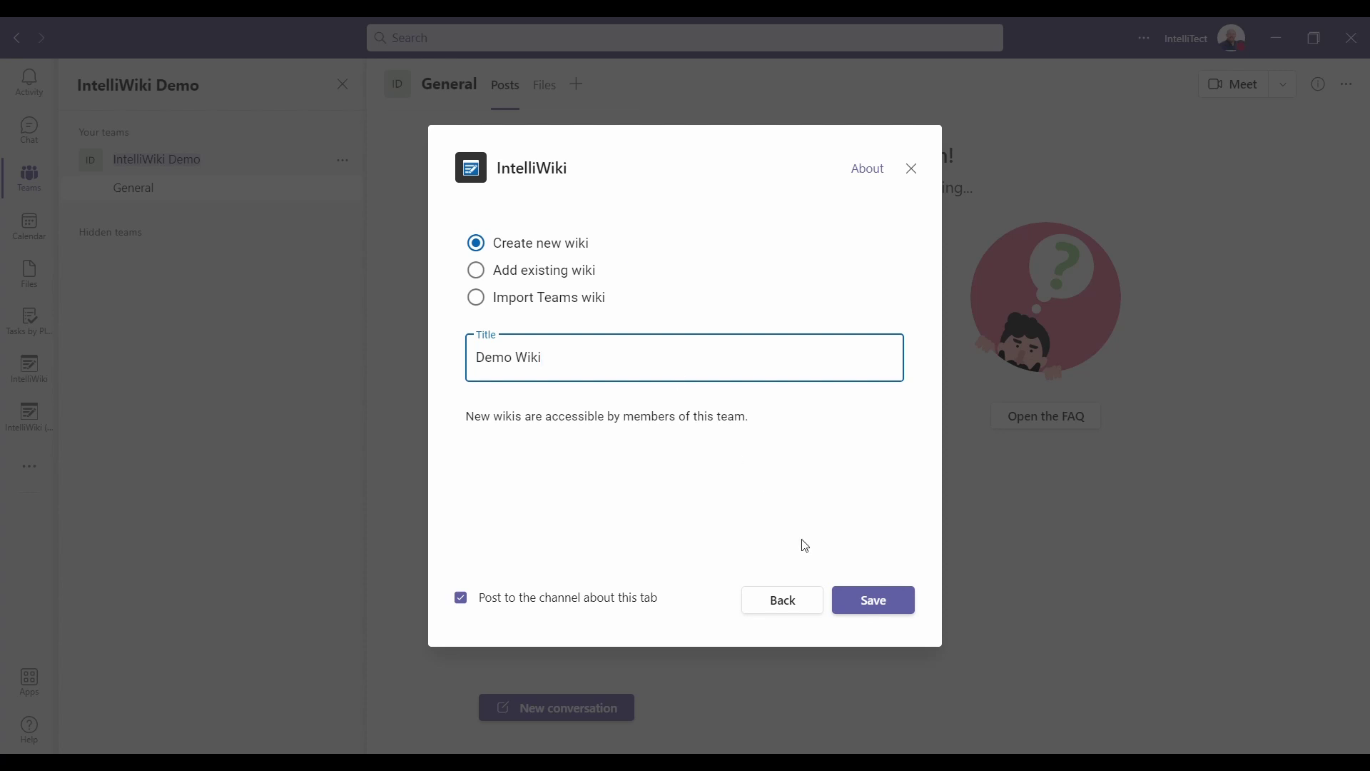
click(888, 607)
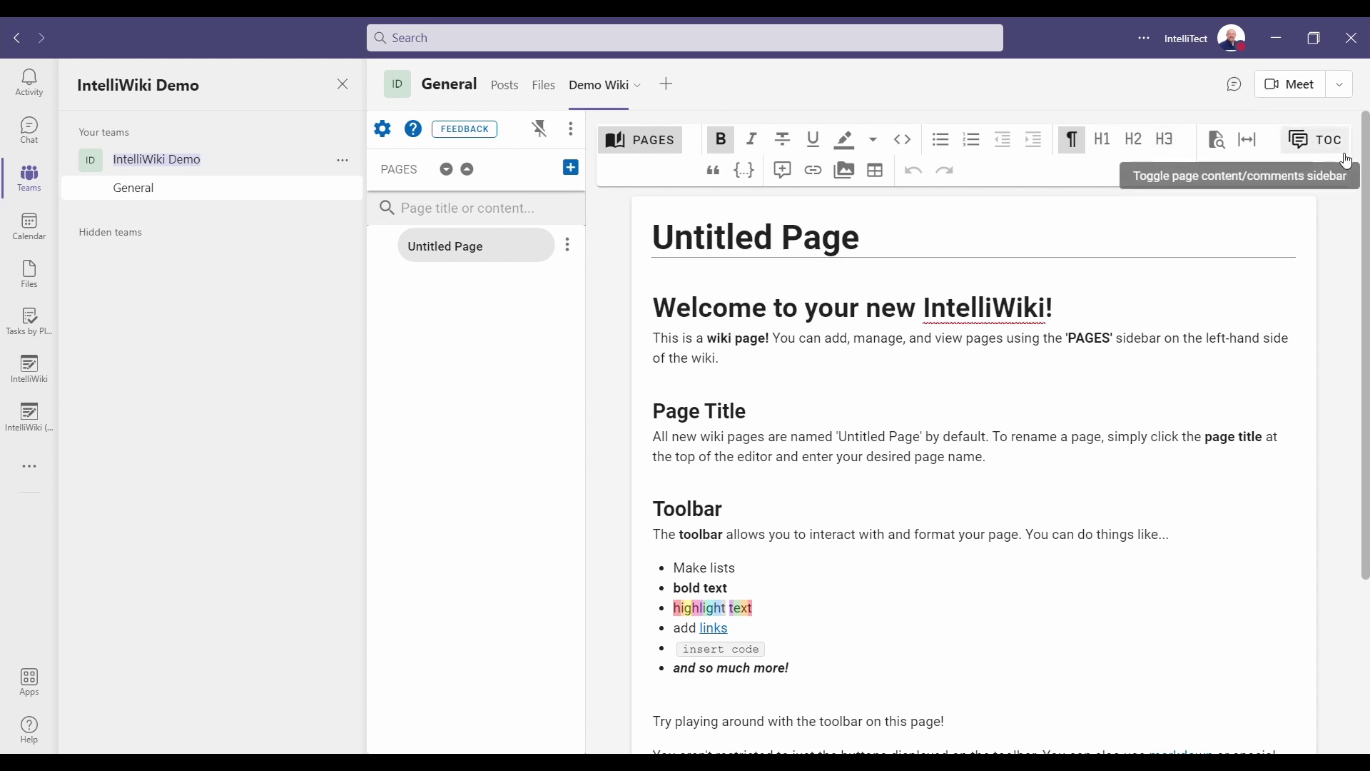
Show and close the table of contents, then unpin the PAGES sidebar.
click(1324, 139)
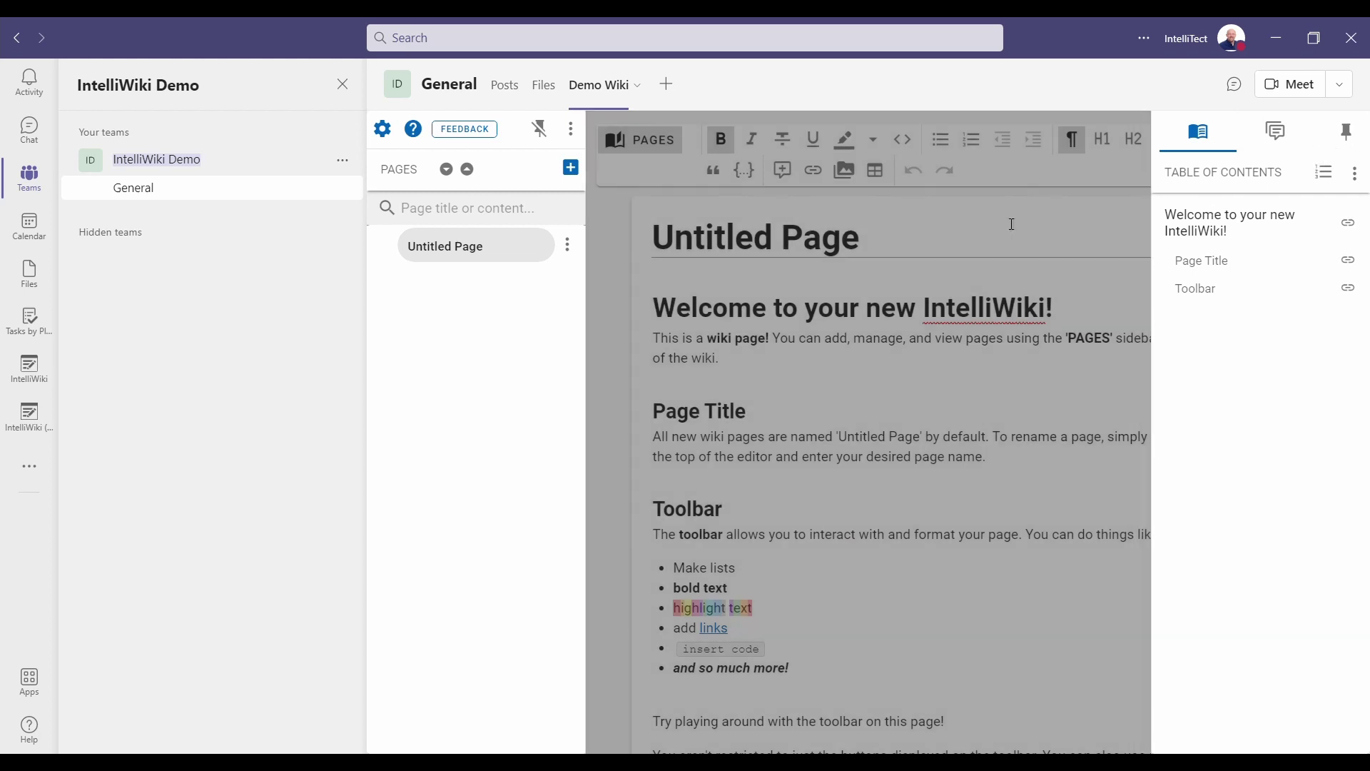
click(1012, 225)
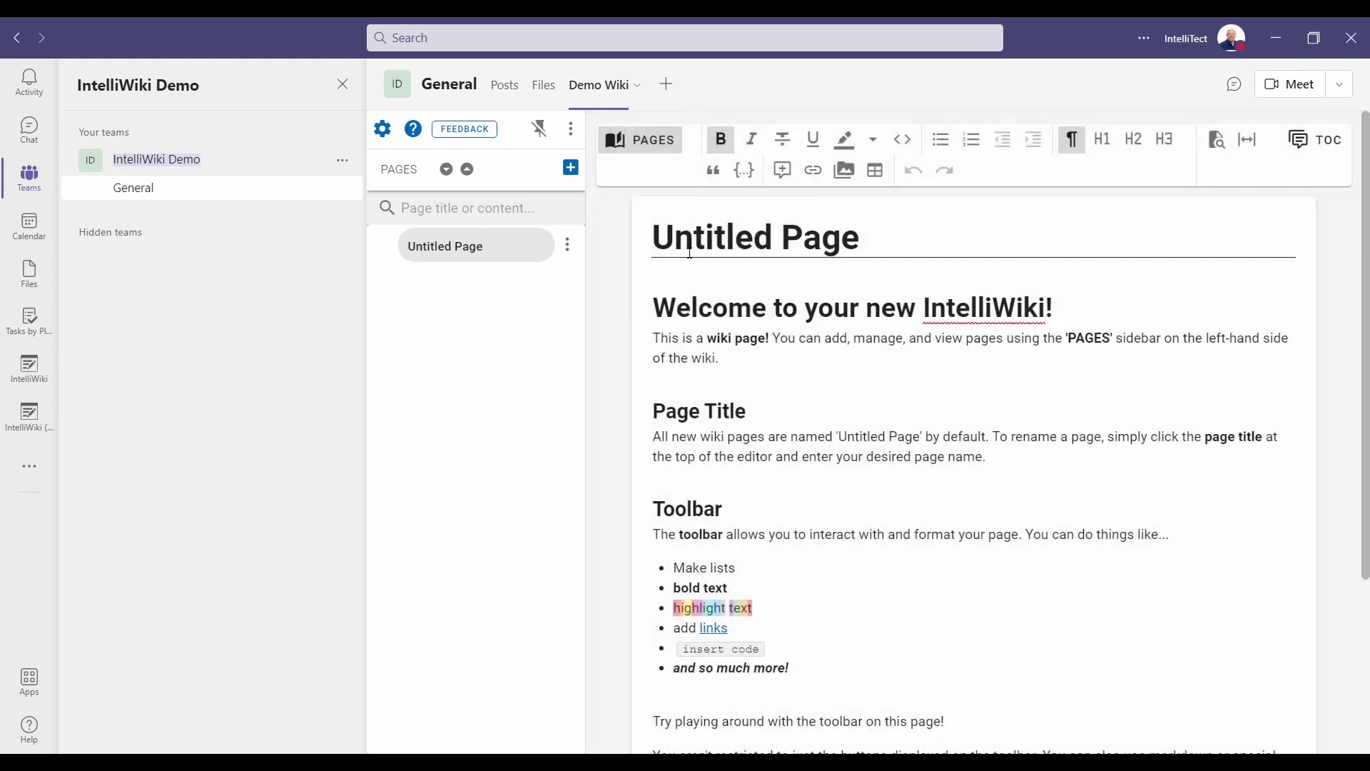
click(546, 132)
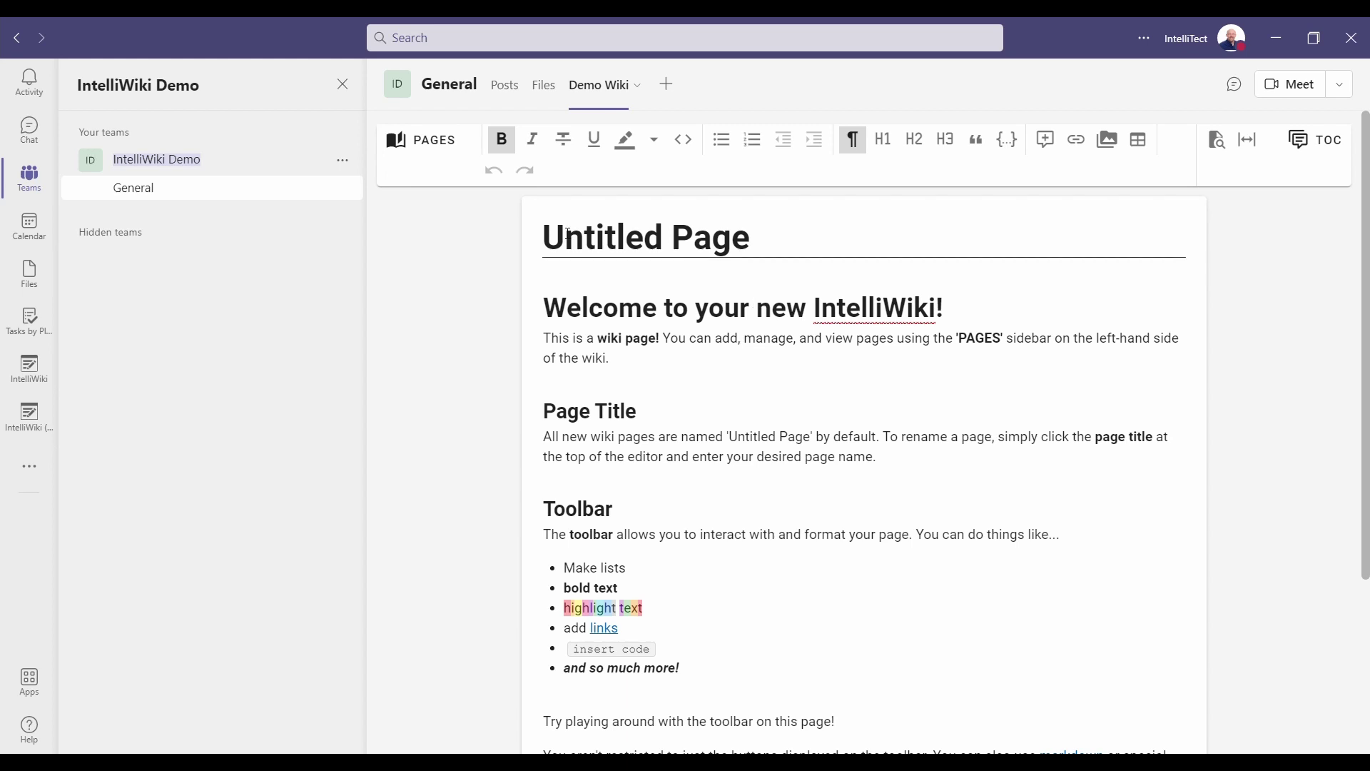
Replace the 'Untitled Page' title with 'Demo Wiki Page'.
drag(552, 240, 777, 240)
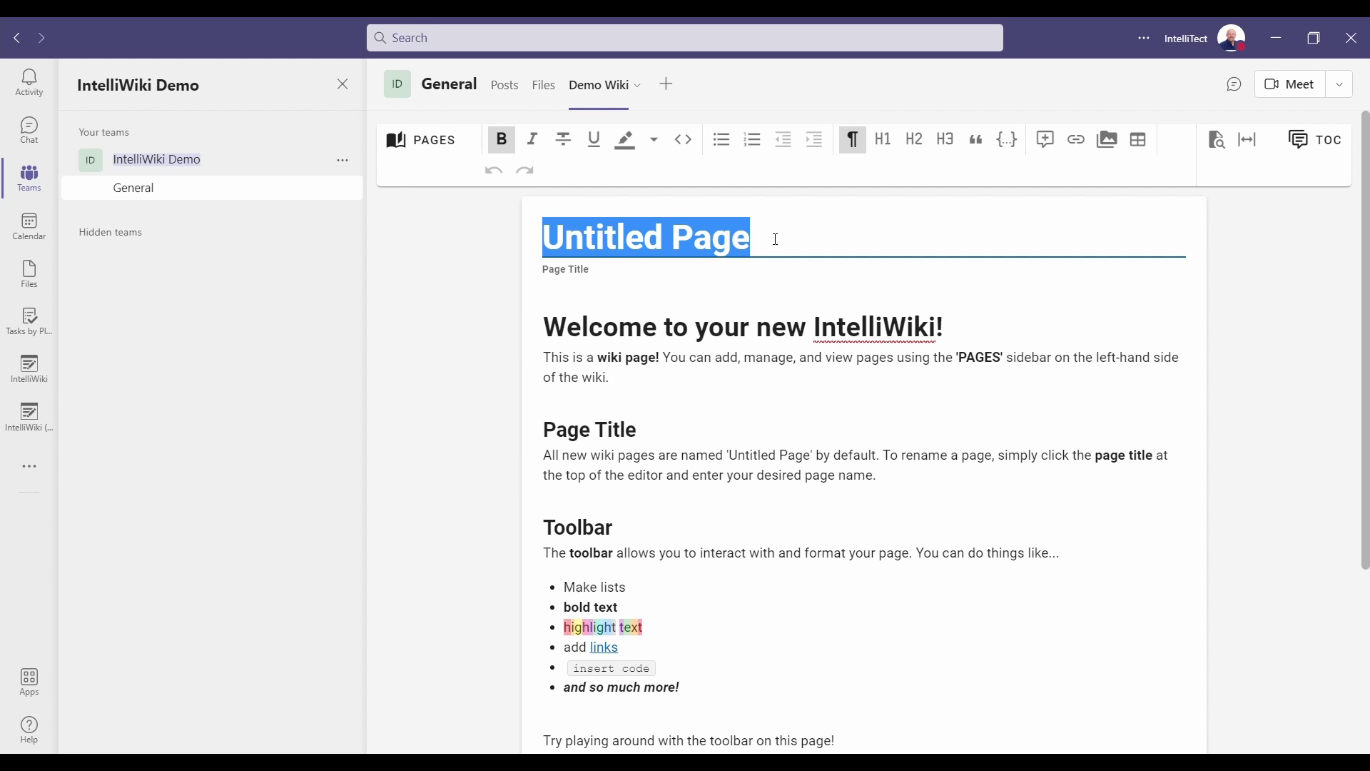
text(Demo Wiki Page)
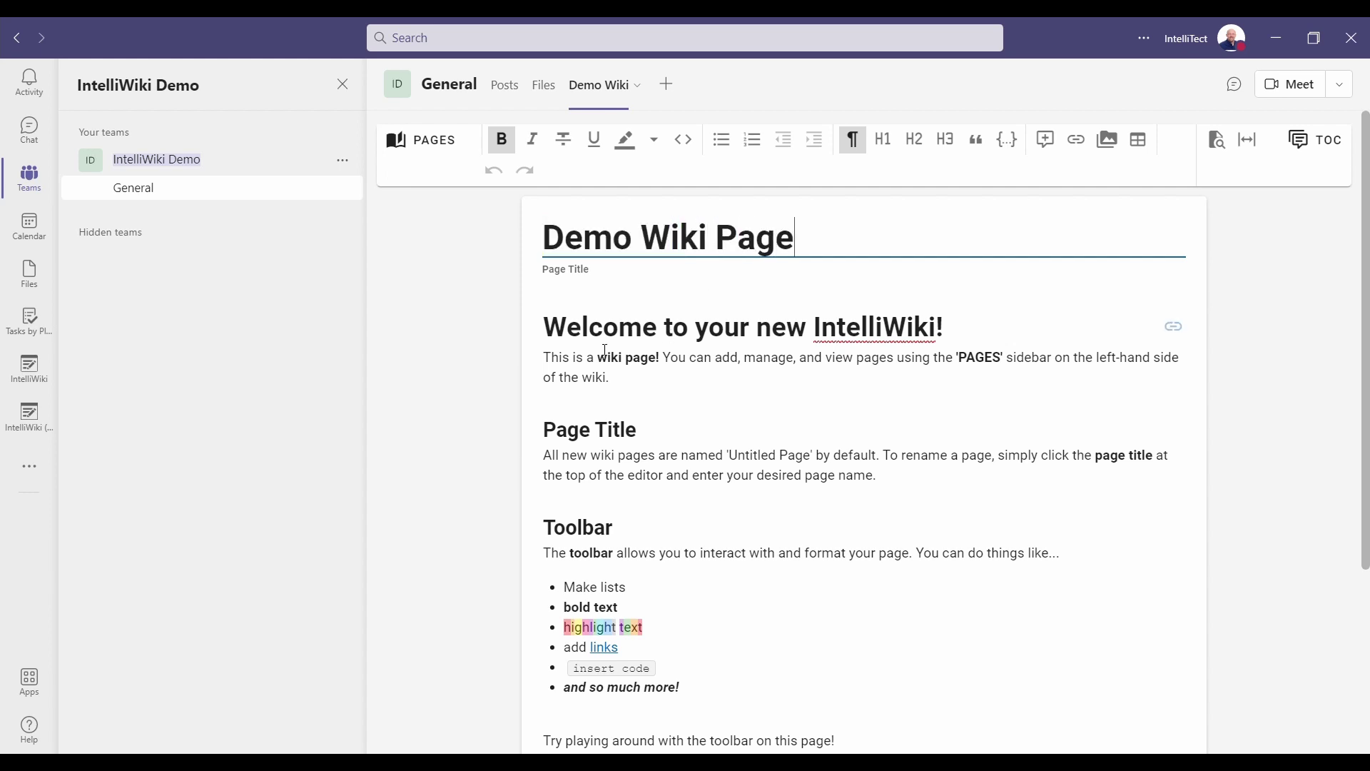
click(564, 323)
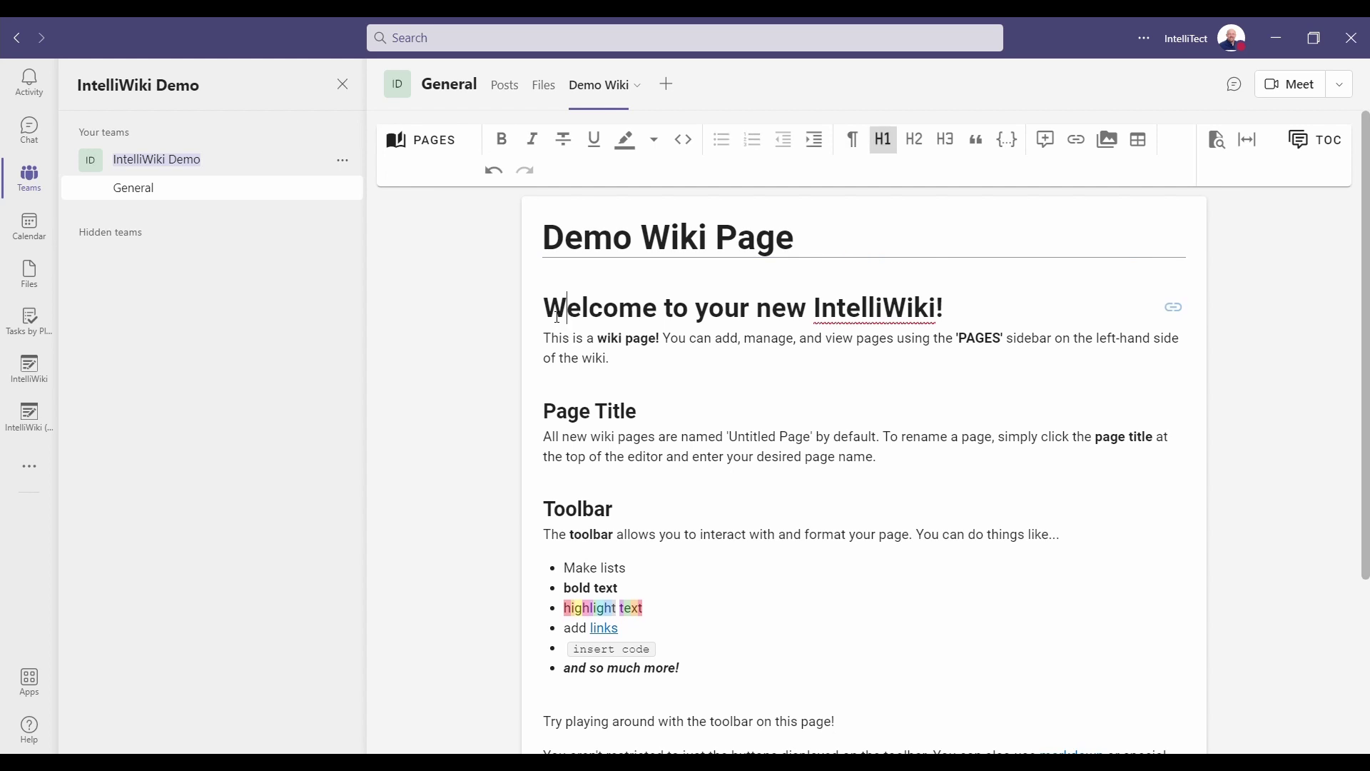
scroll(678, 550, down, 5)
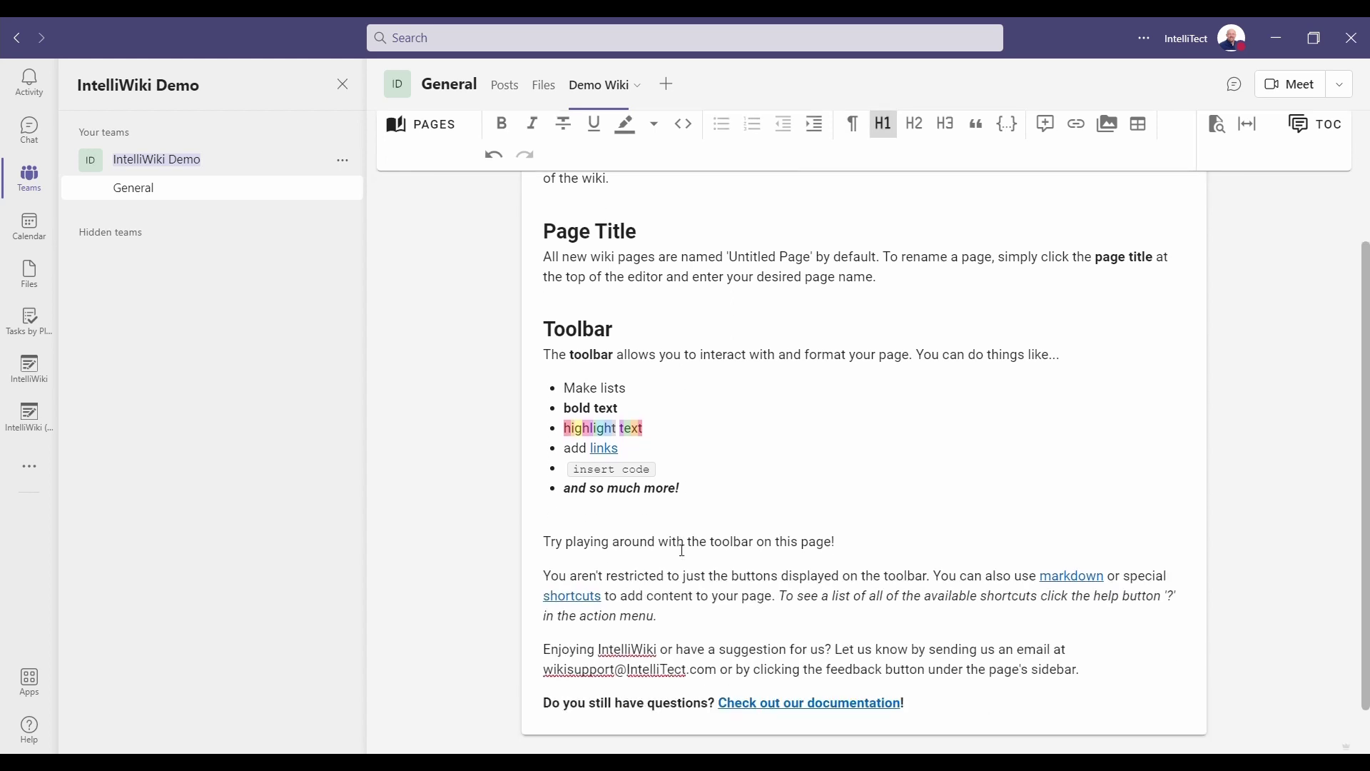
scroll(682, 551, up, 5)
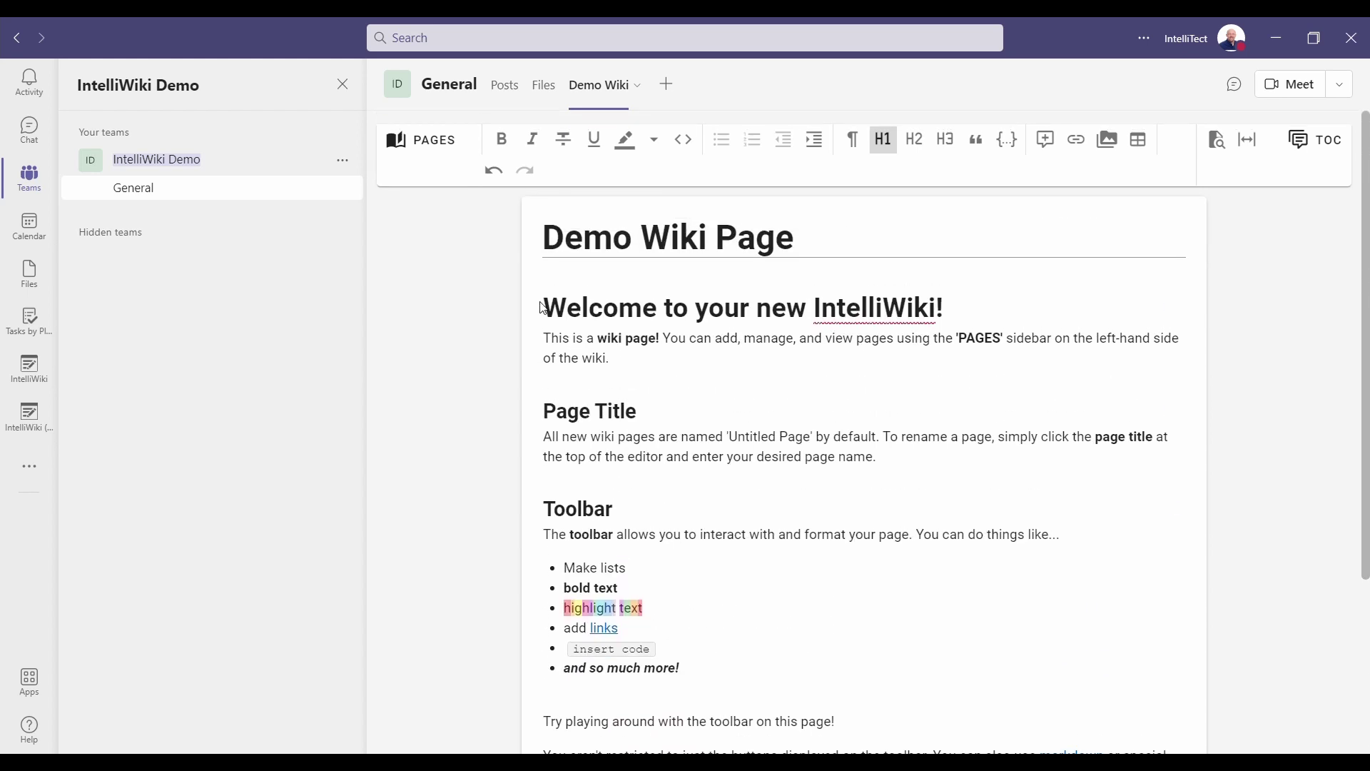
click(559, 315)
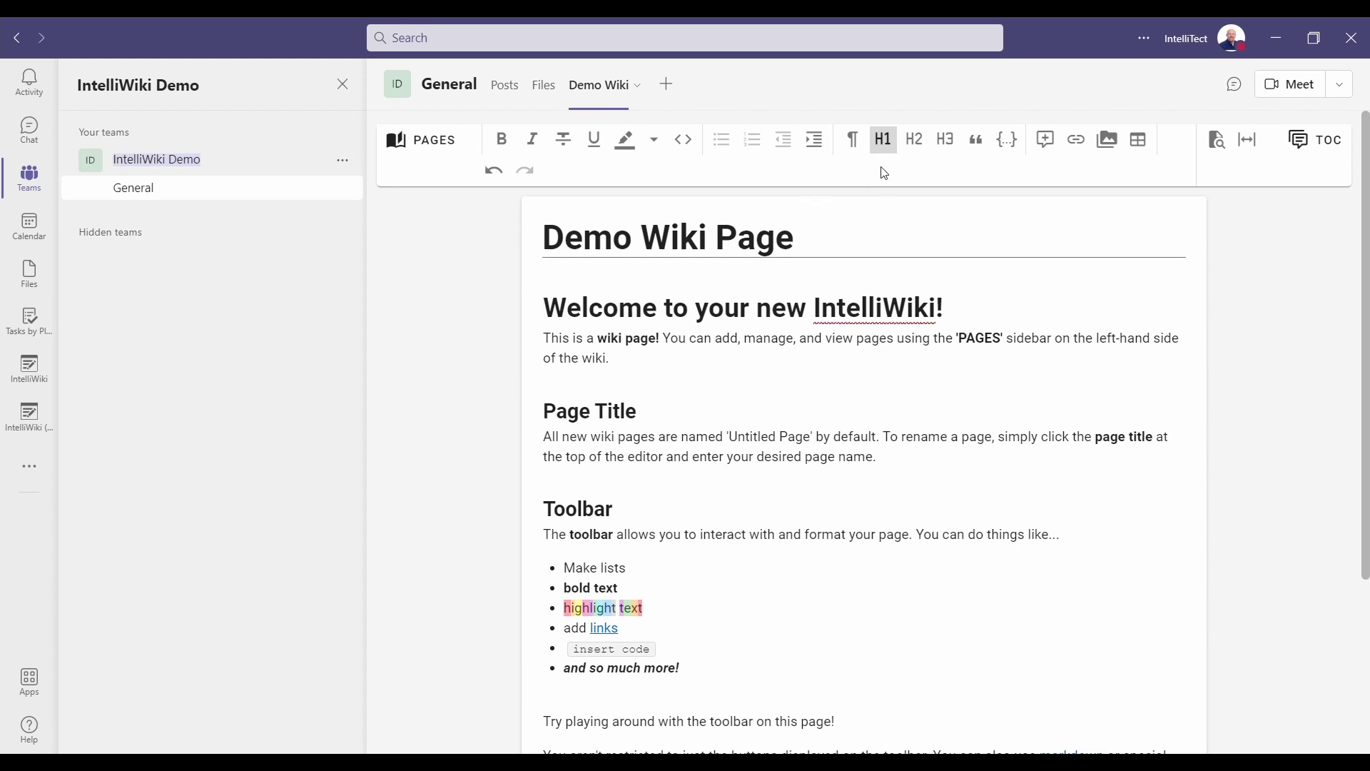
Try the Welcome heading as level 2, then restore it to level 1.
click(920, 145)
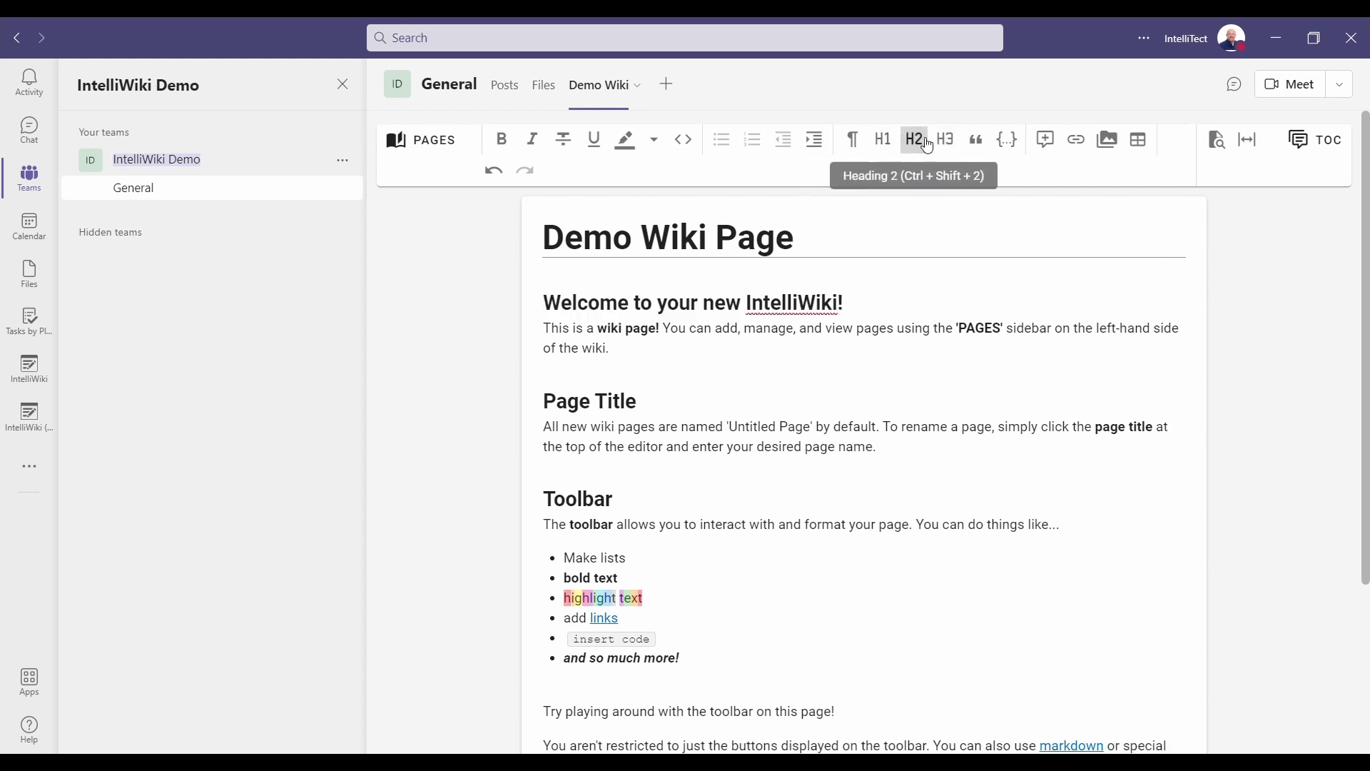
click(883, 140)
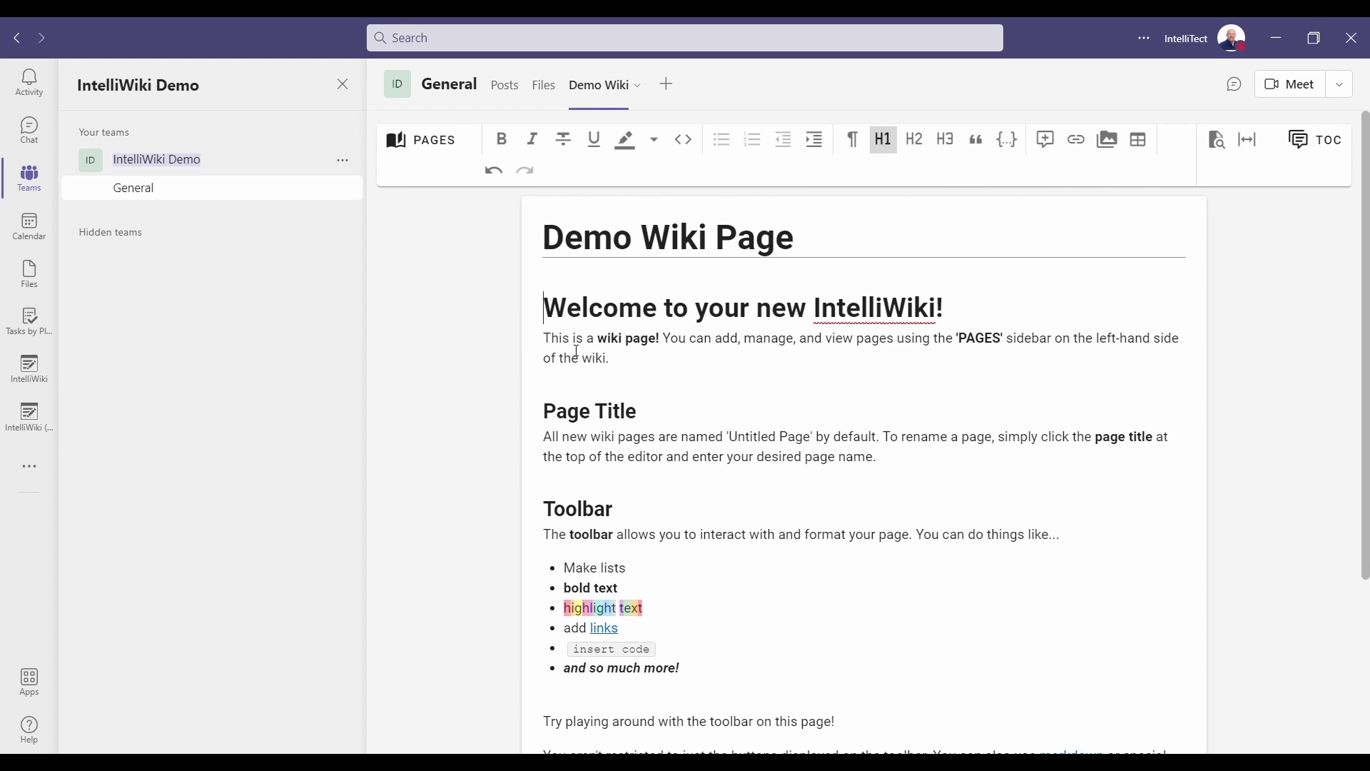
click(577, 351)
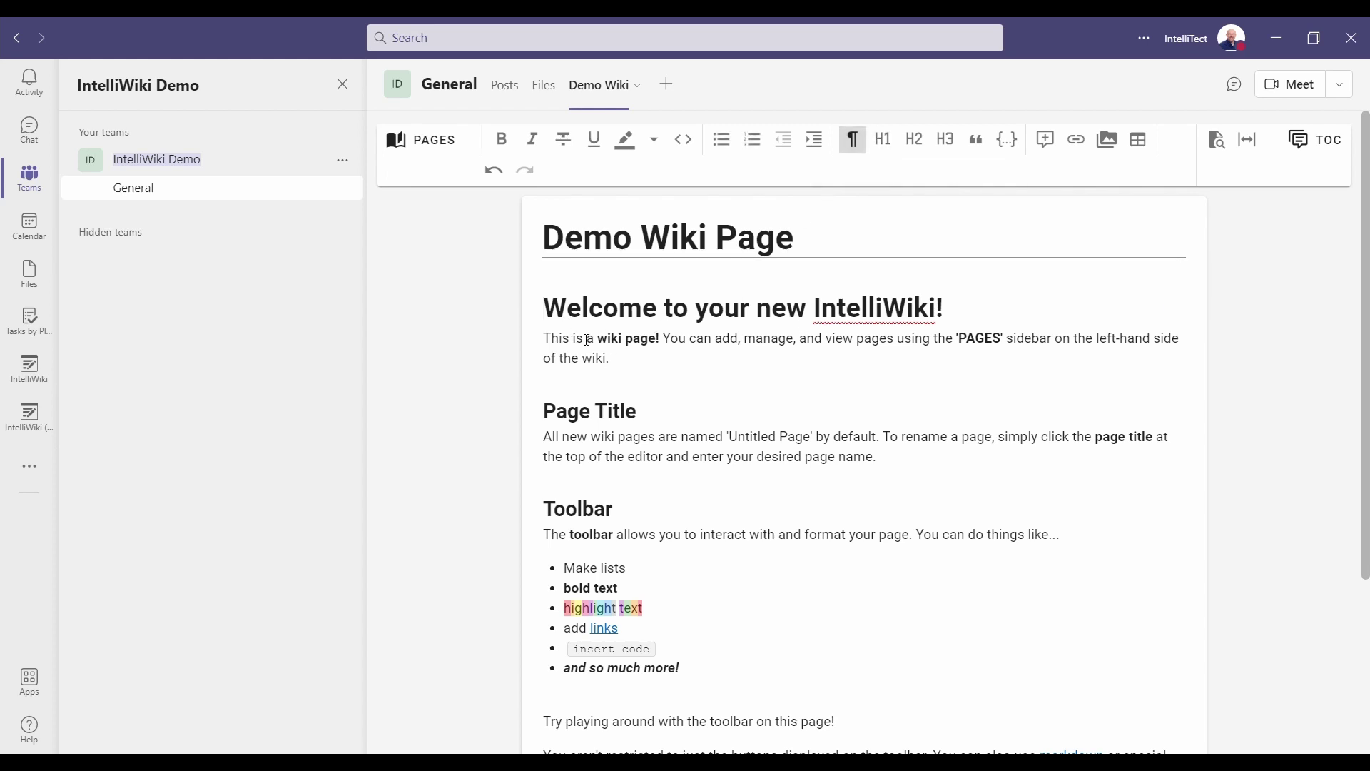
click(635, 345)
Highlight the word 'All' in purple.
double_click(549, 438)
click(632, 146)
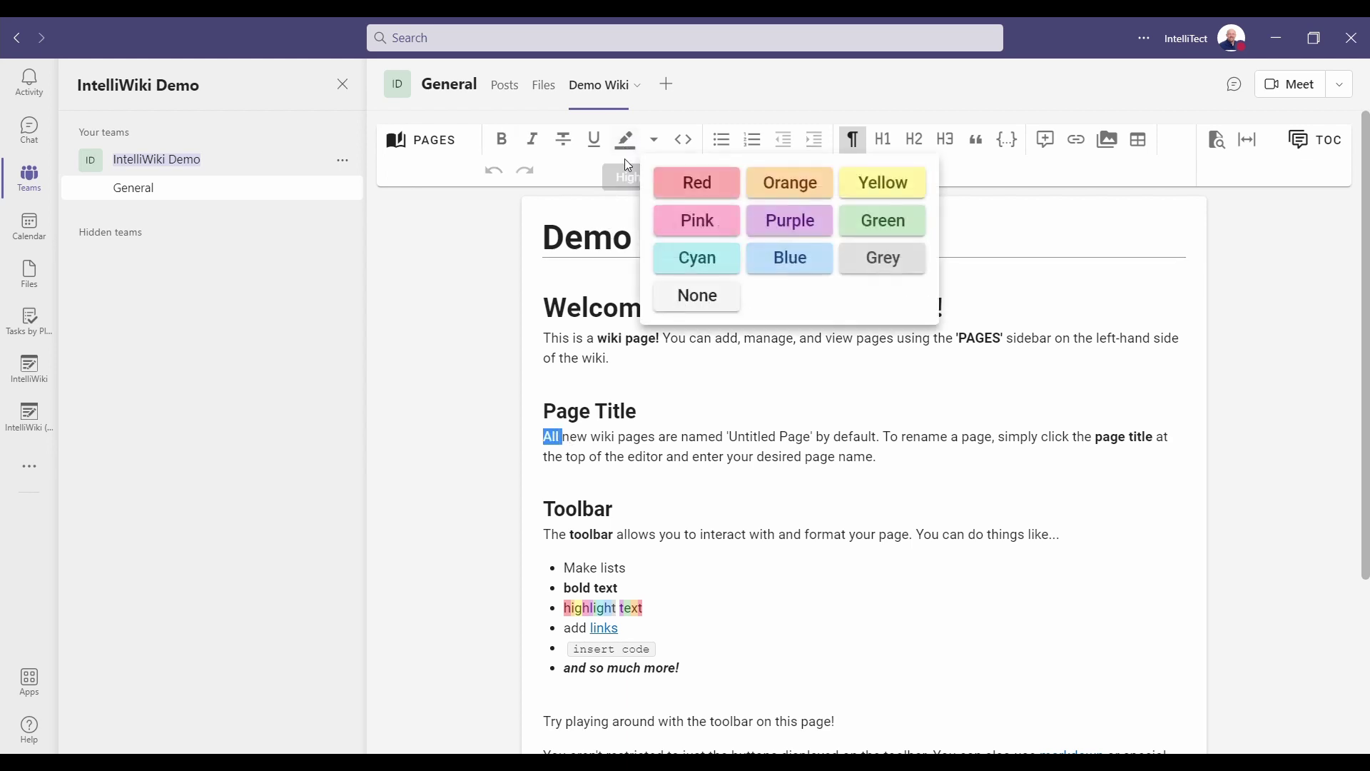
click(790, 228)
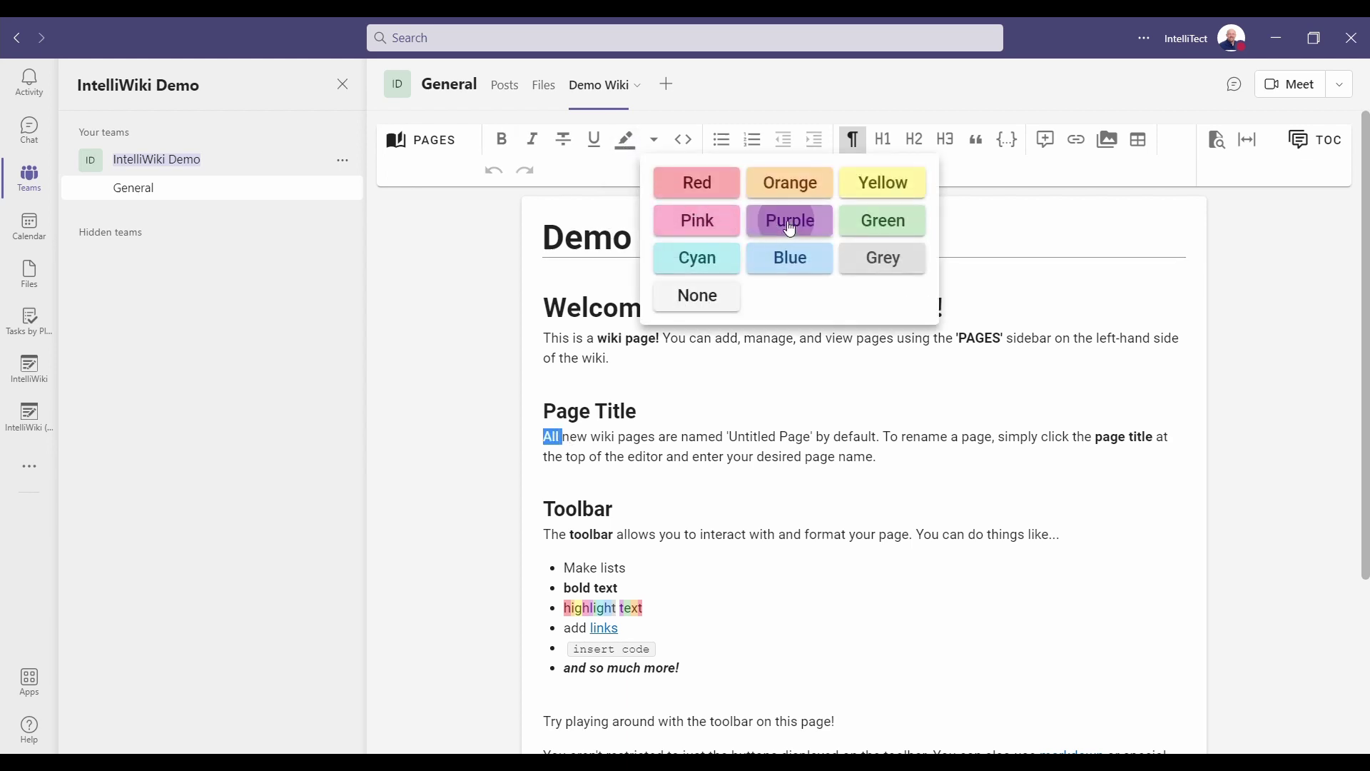
click(774, 437)
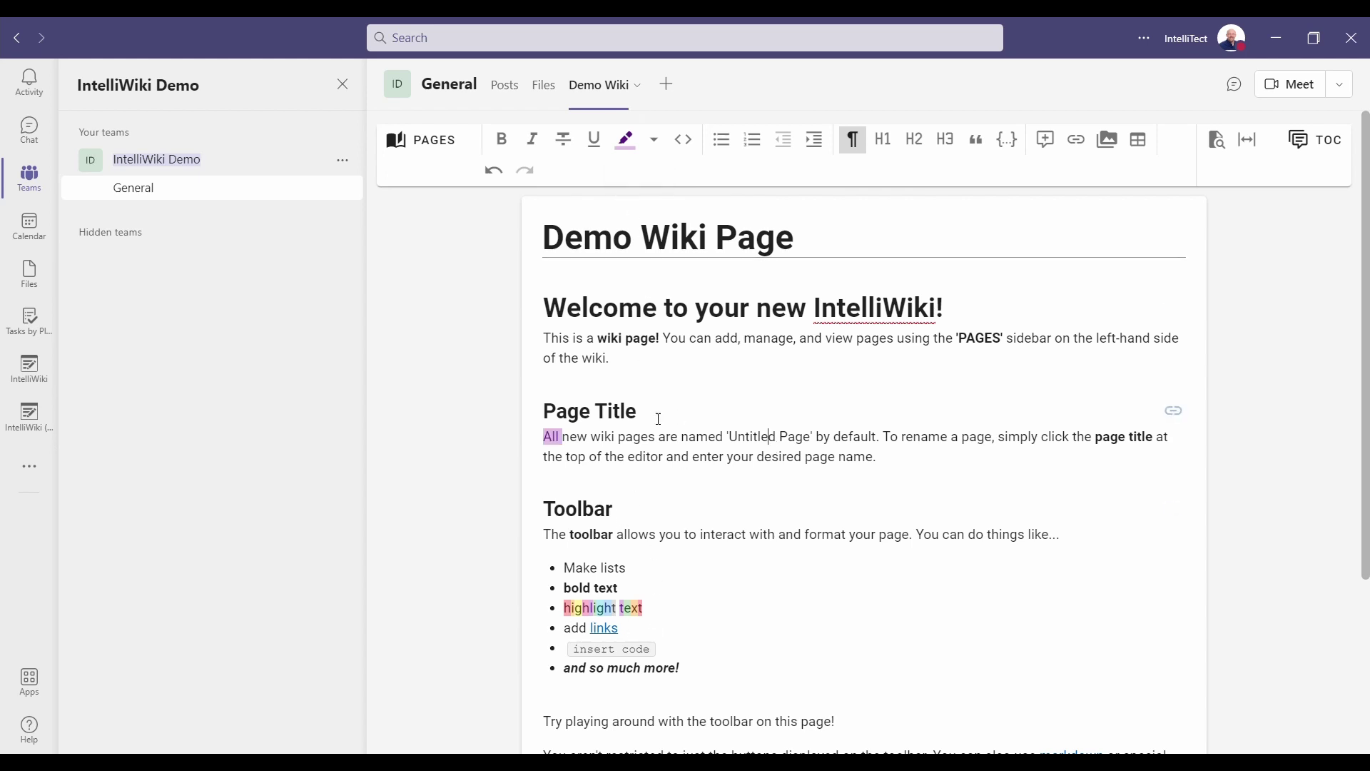
Format the word 'named' as inline code.
double_click(713, 443)
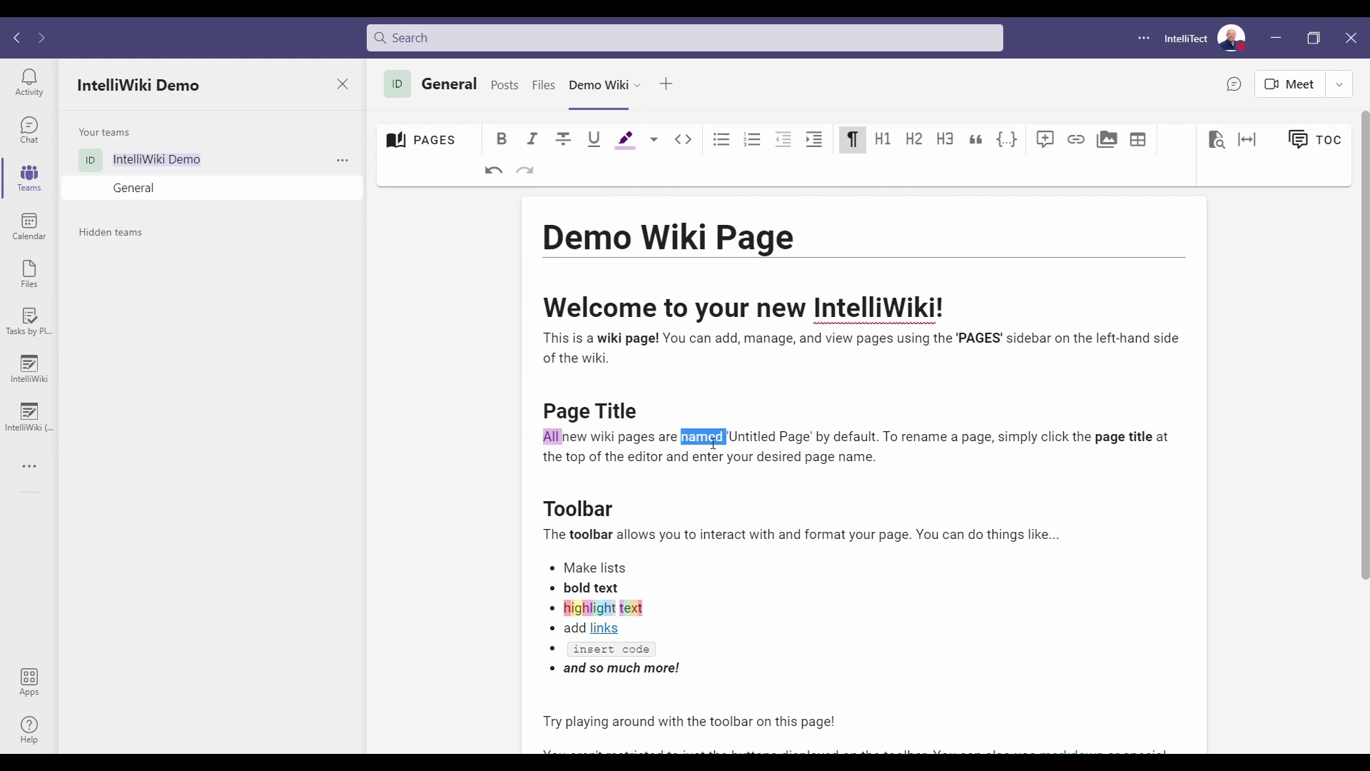
click(683, 139)
click(853, 438)
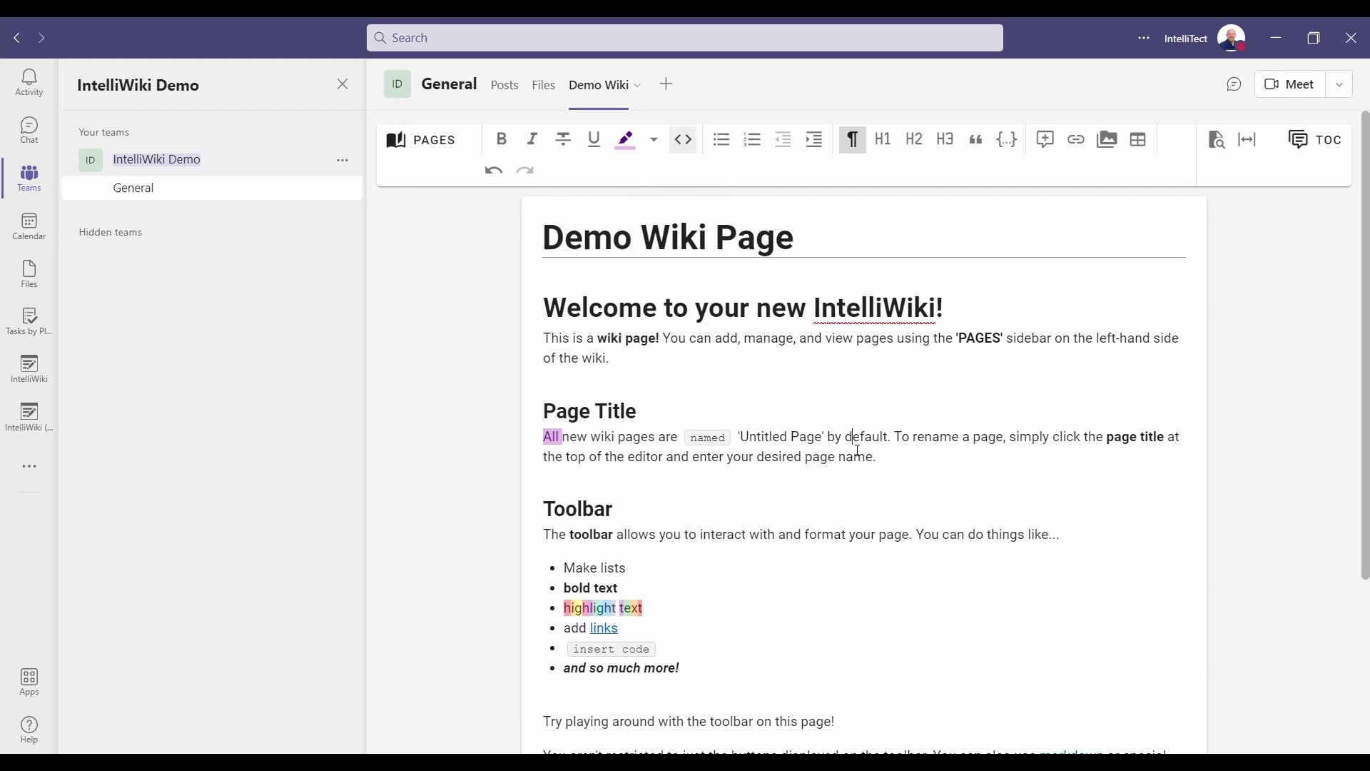
Insert an empty line under the Toolbar heading.
click(589, 488)
key(ctrl+Down)
key(Return)
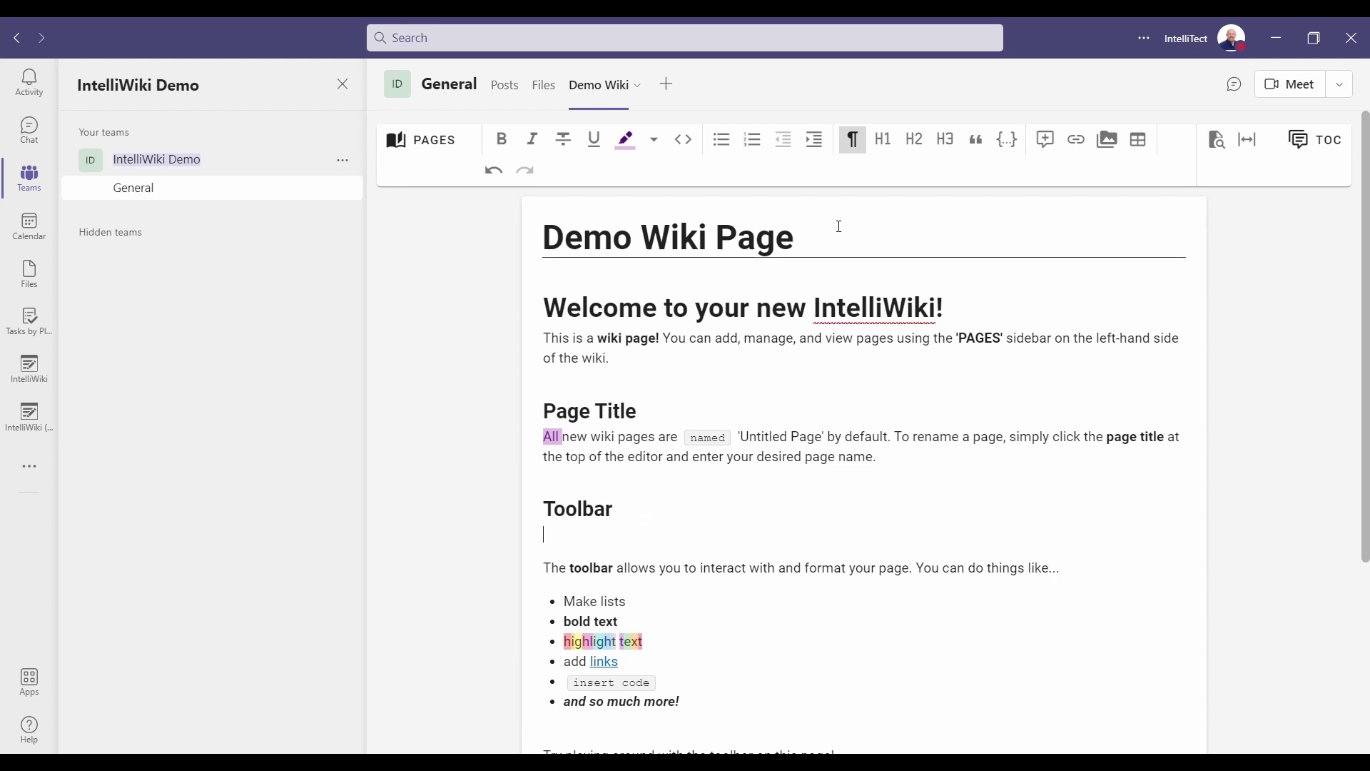
Add a code block containing 'string name;' on the empty line under Toolbar.
click(1015, 150)
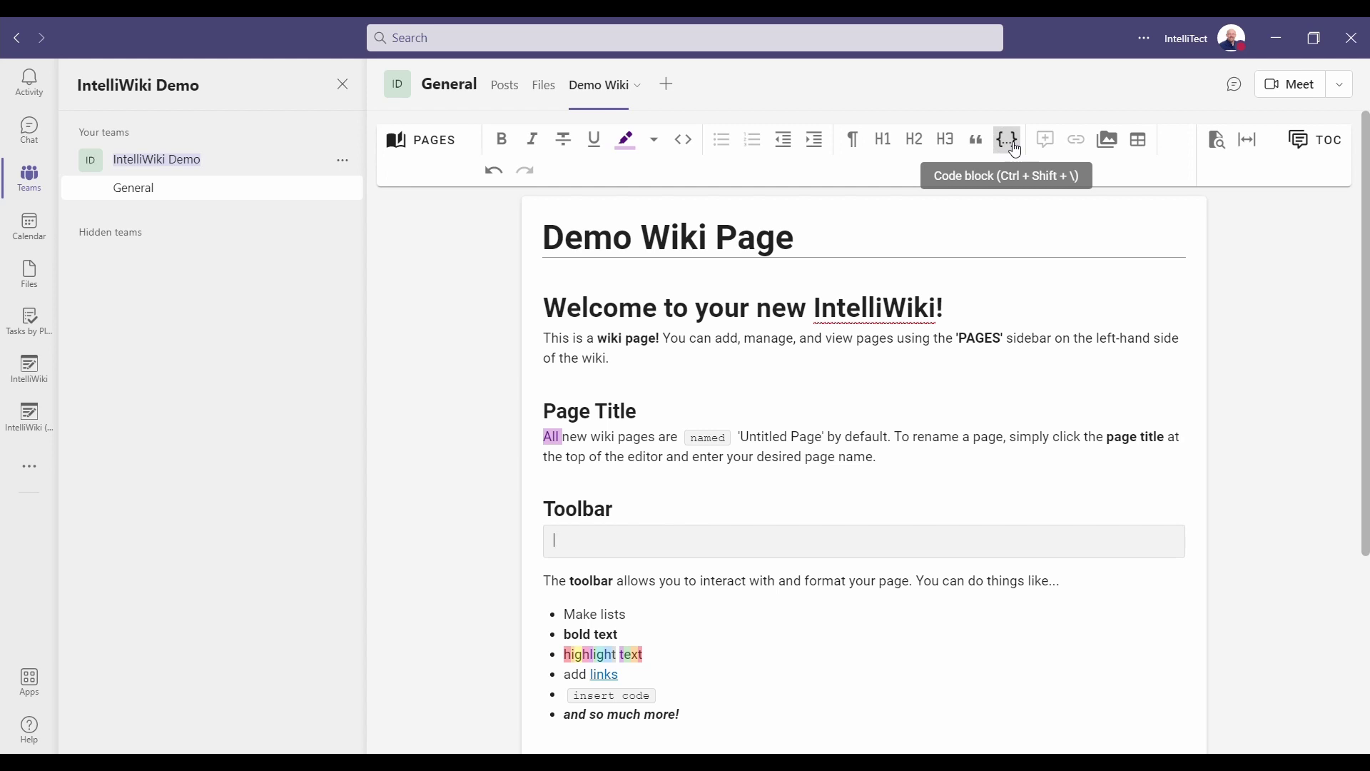
text(stirng)
key(BackSpace)
key(BackSpace)
key(BackSpace)
key(BackSpace)
key(BackSpace)
text(ring name;)
key(Return)
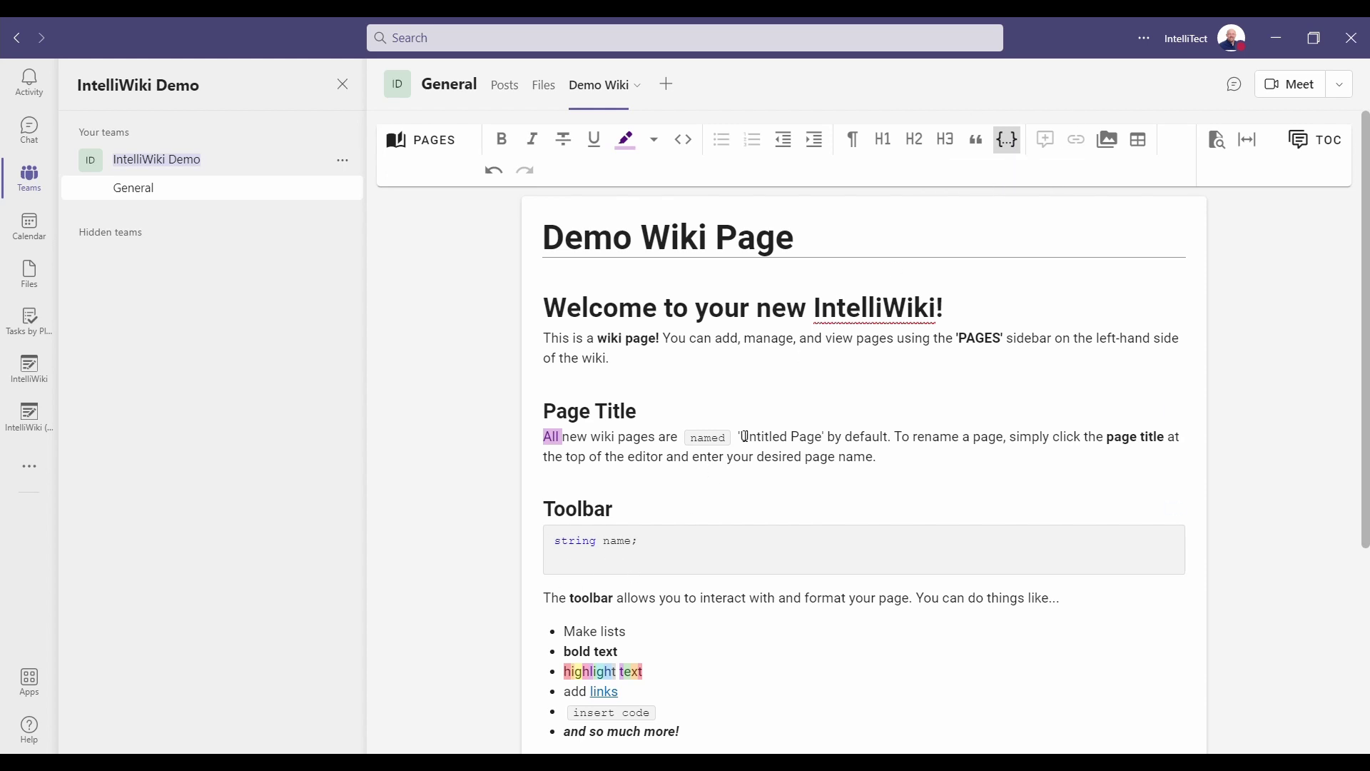
scroll(743, 481, down, 1)
scroll(744, 482, down, 1)
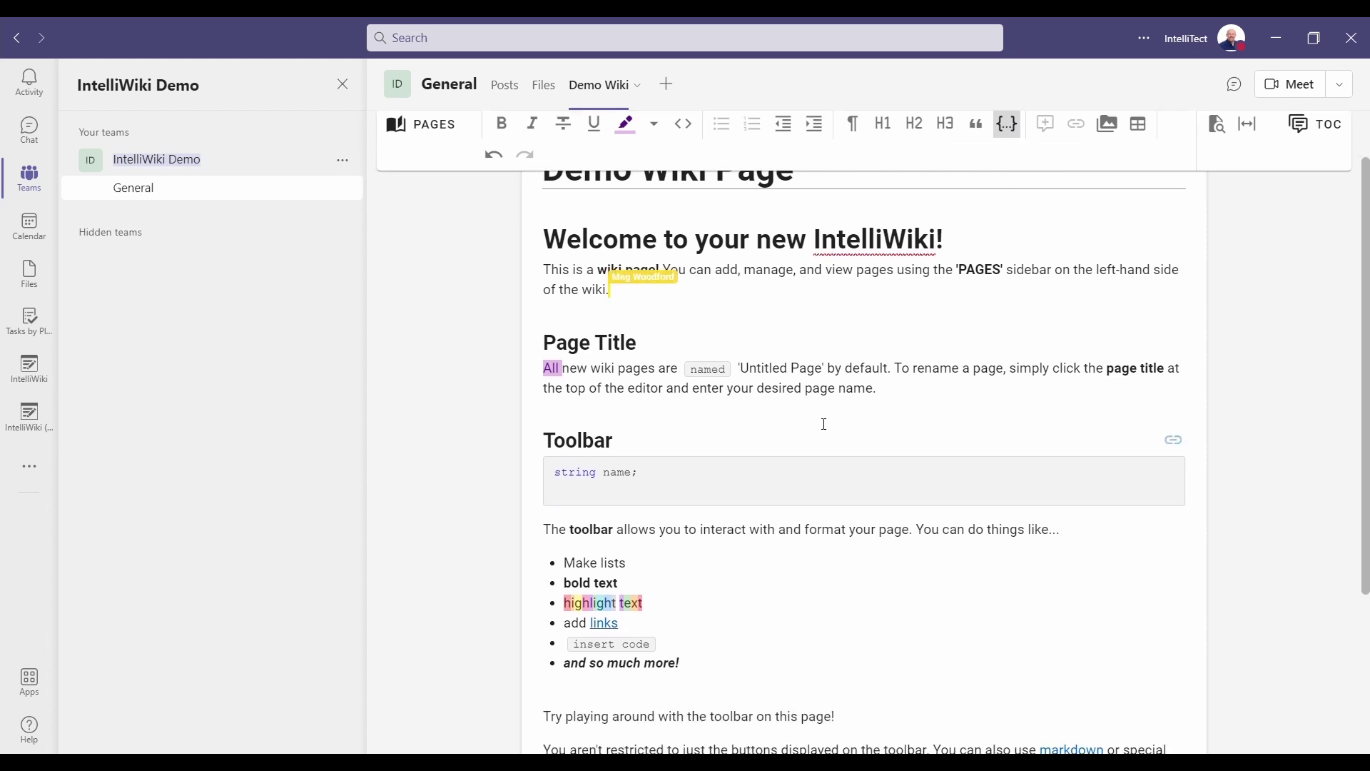
click(592, 380)
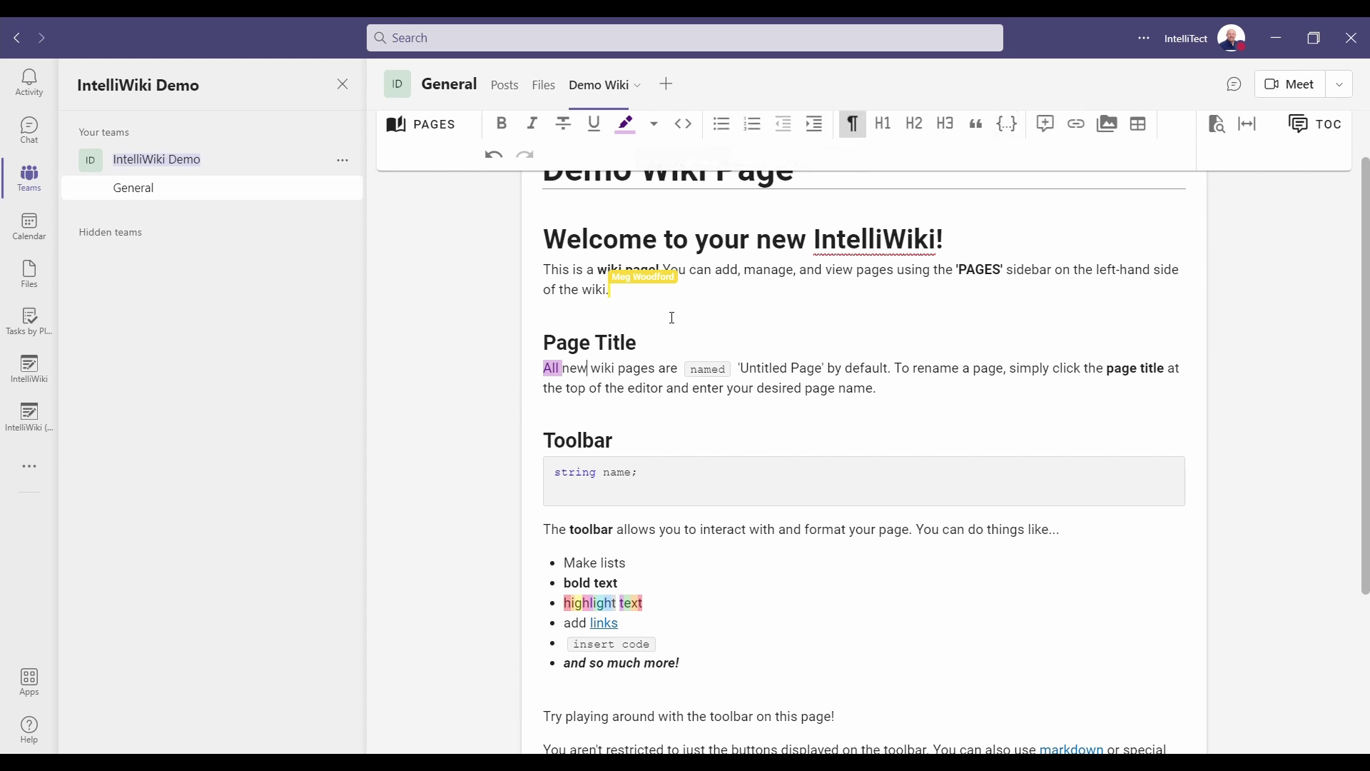
Add a numbered list 'this is a list' with indented sub-item 'ajdskflsaj'.
key(Return)
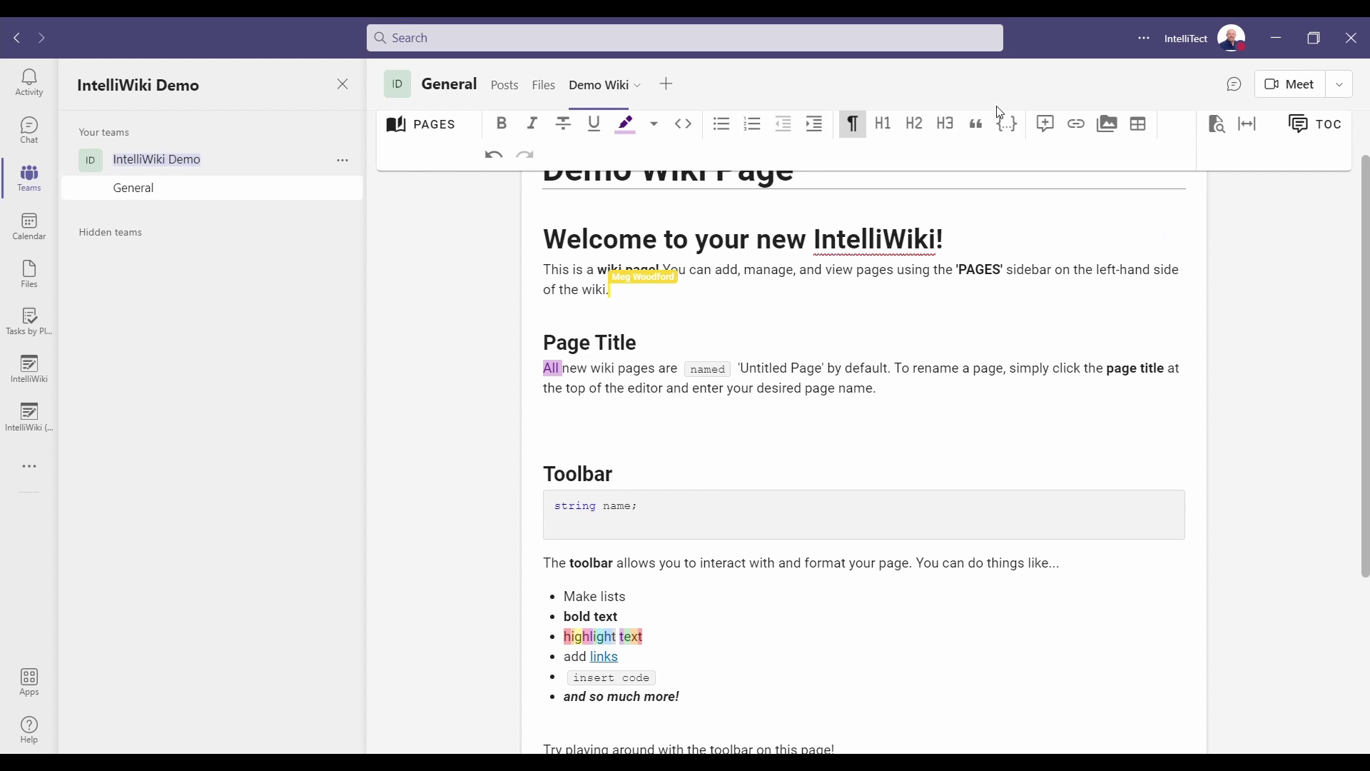
text(1. )
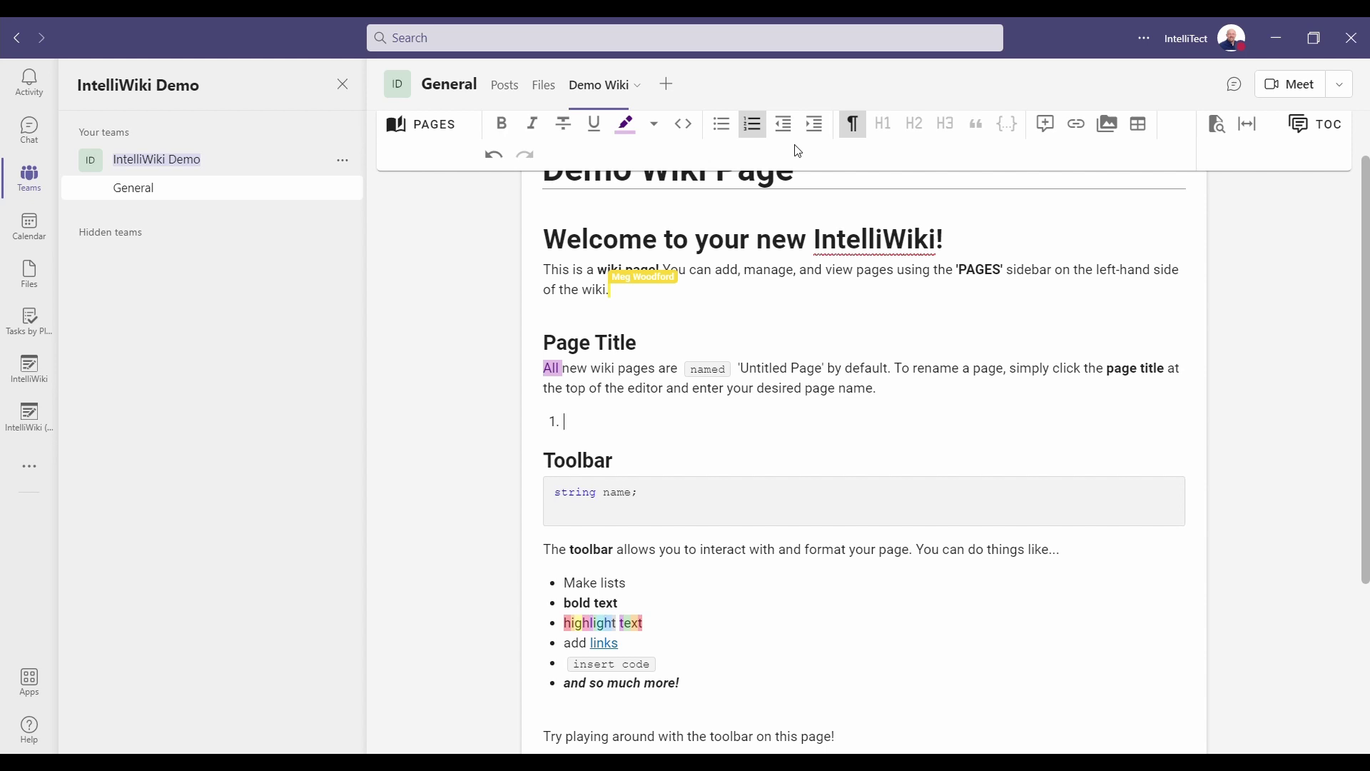
text(this is a list)
key(Return)
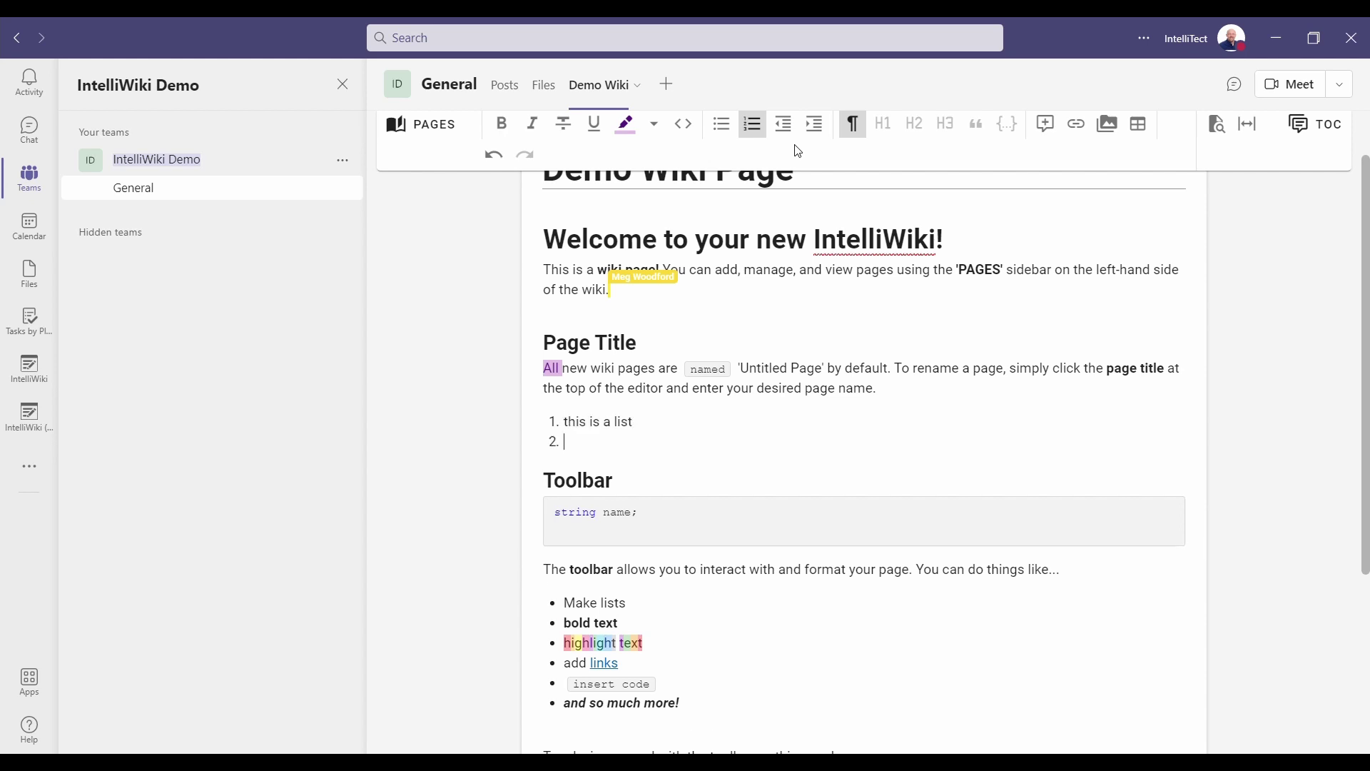
key(Tab)
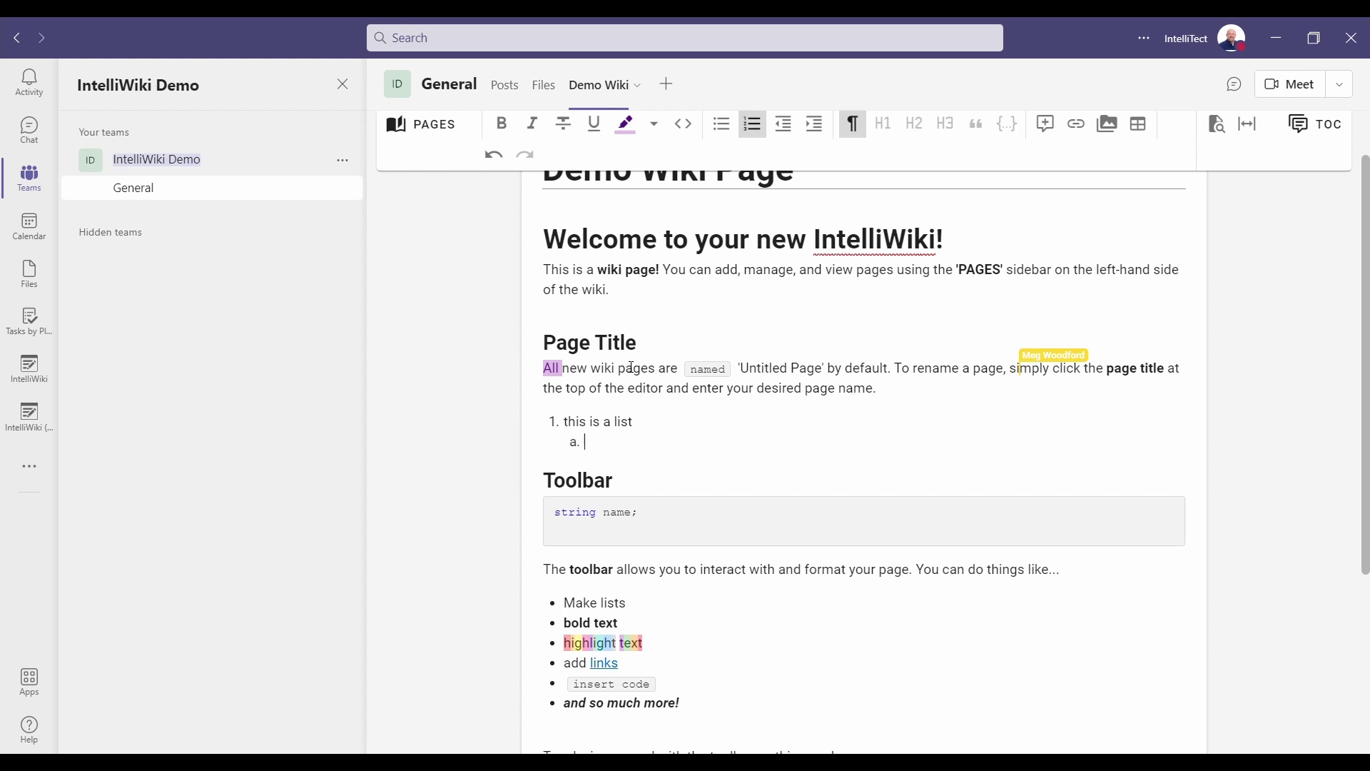
text(ajdskflsaj)
key(Return)
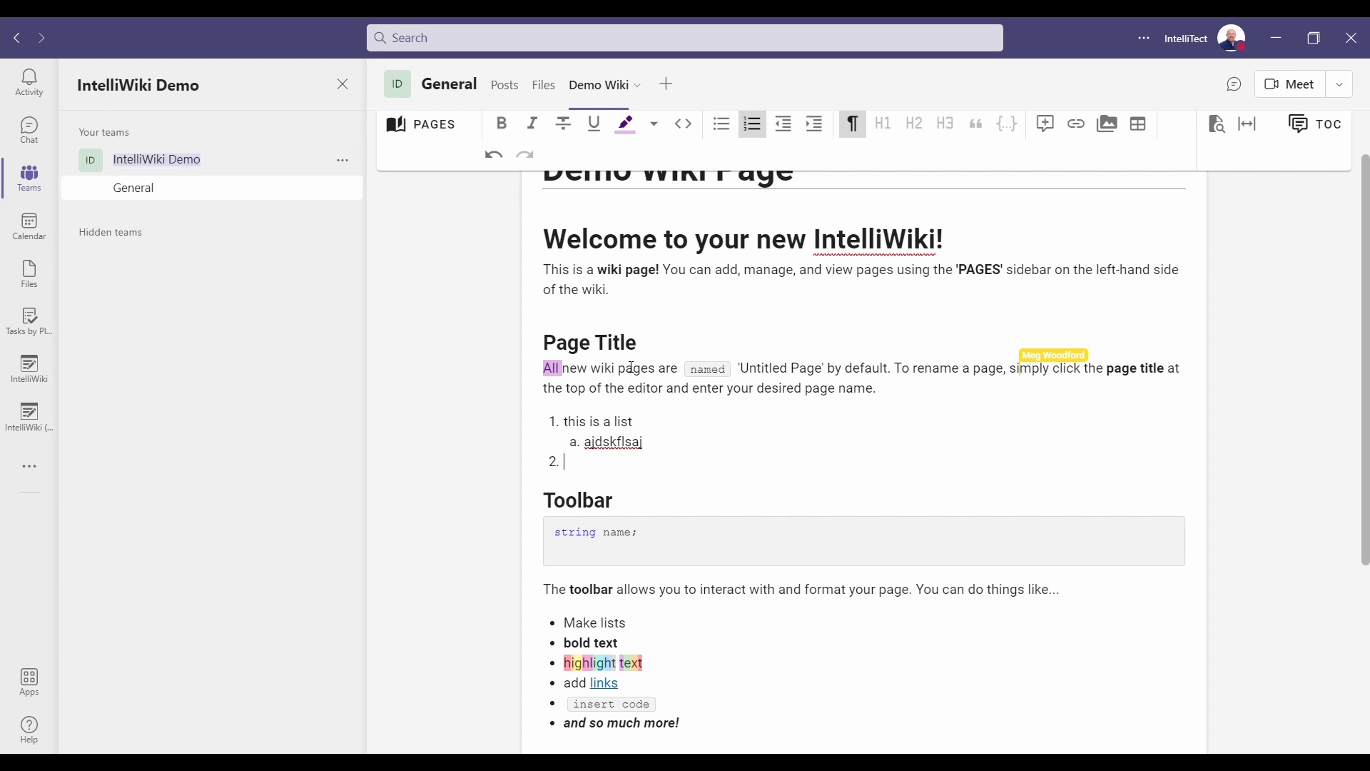
key(Tab)
key(BackSpace)
Add a 'Bullet #1' bullet item followed by an empty paragraph.
key(Return)
key(Return)
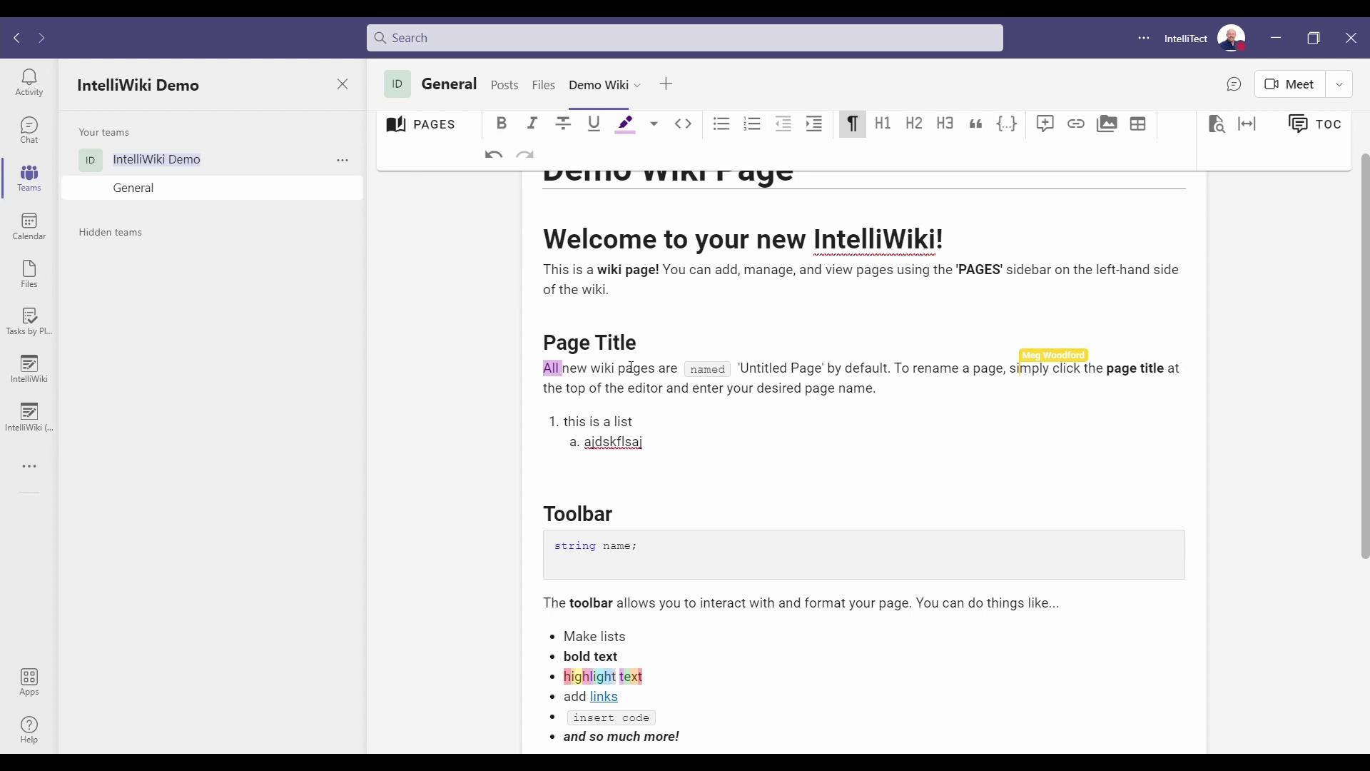
text(* )
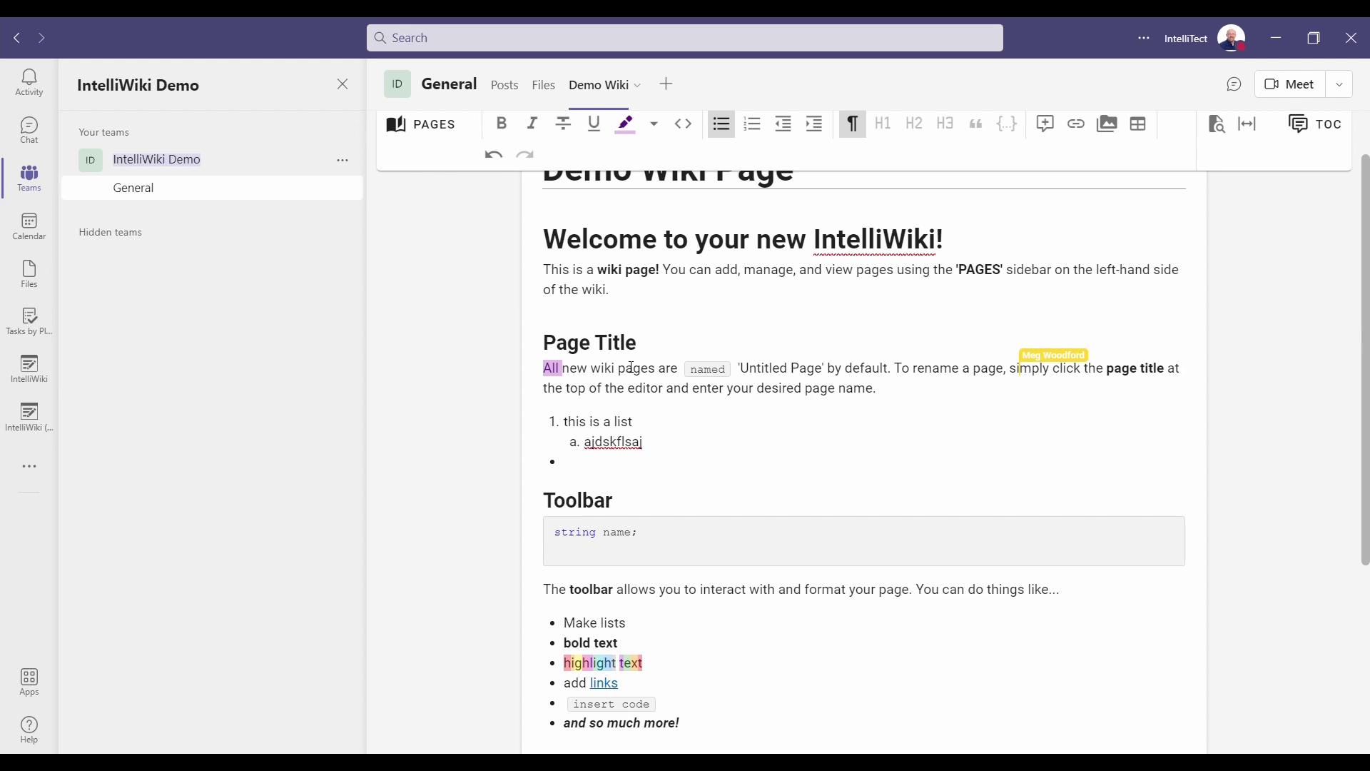
text(Bullet #1)
key(Return)
key(Return)
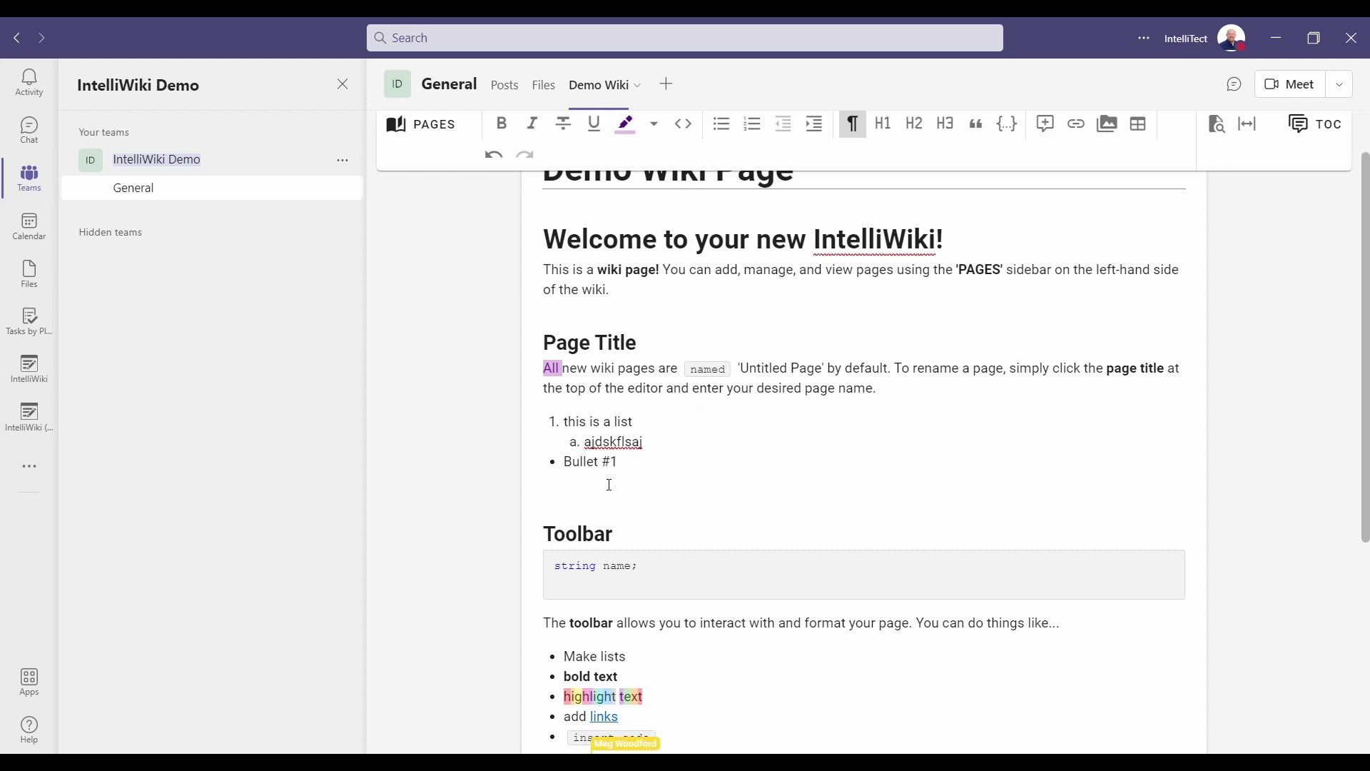
key(Return)
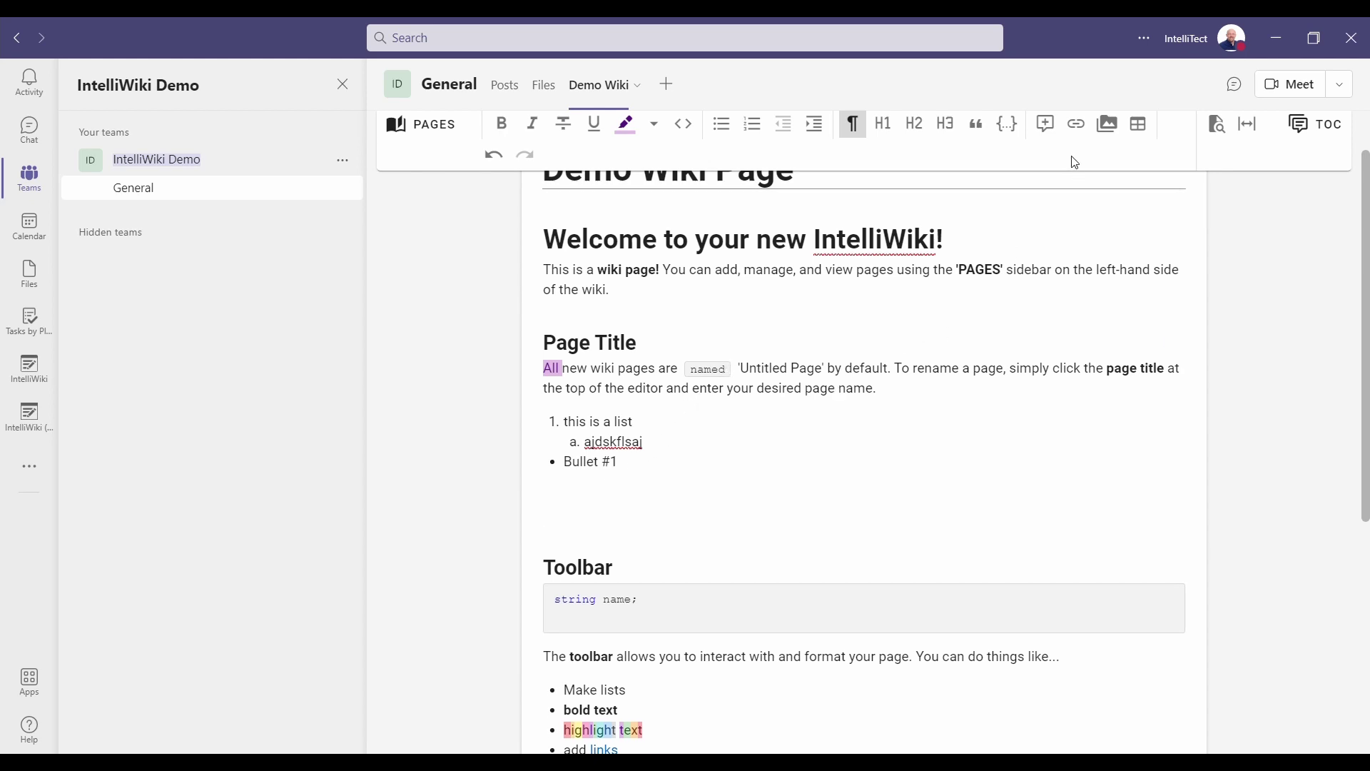
Insert a table below Bullet #1 headed 'Header 1' and add a column after Header 2.
click(1141, 129)
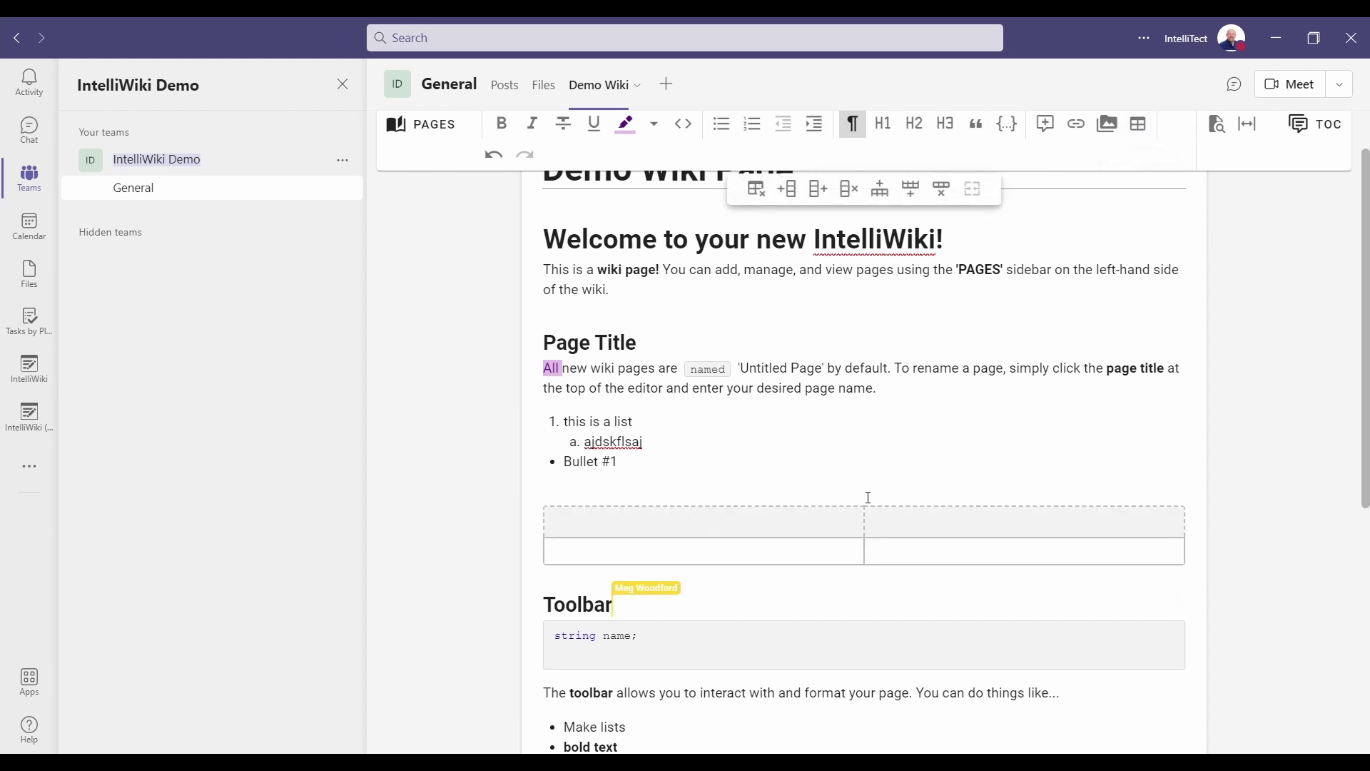
text(Header 1)
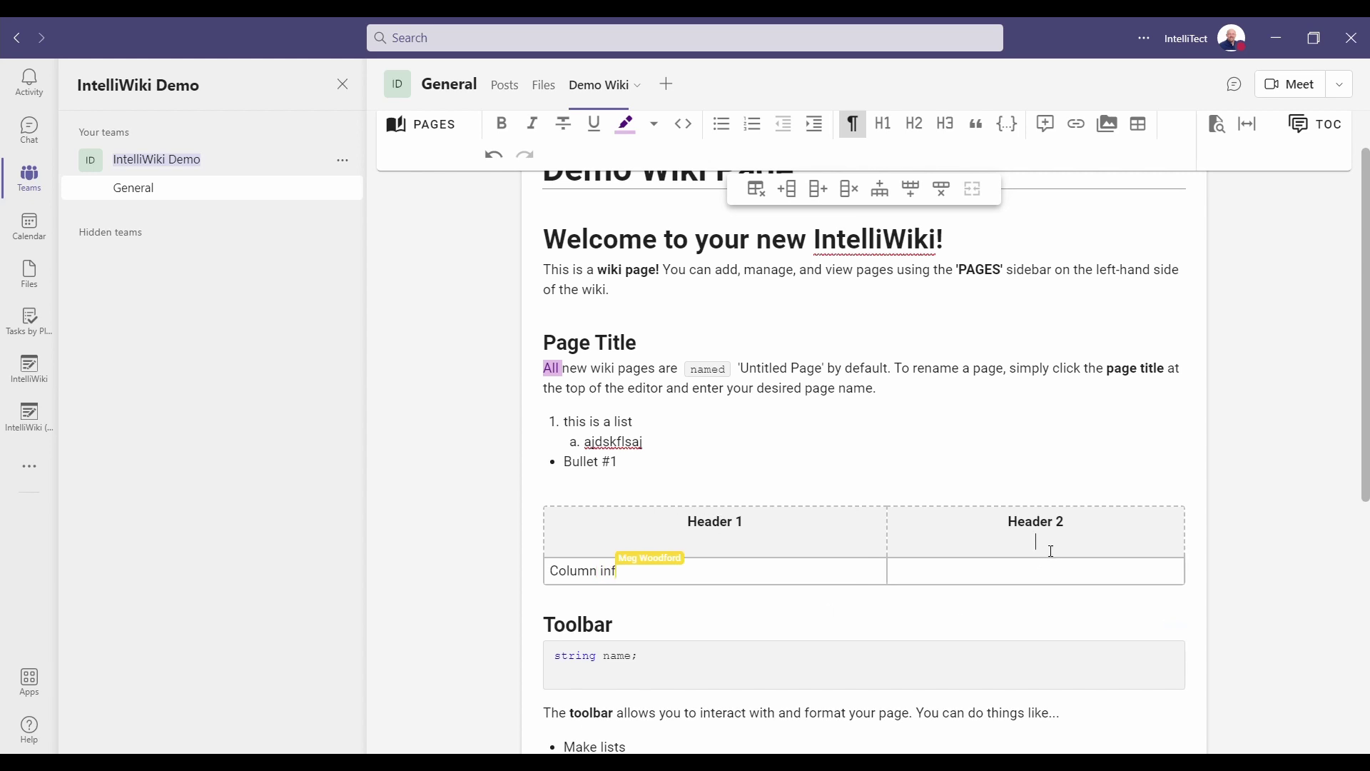
click(1098, 540)
key(BackSpace)
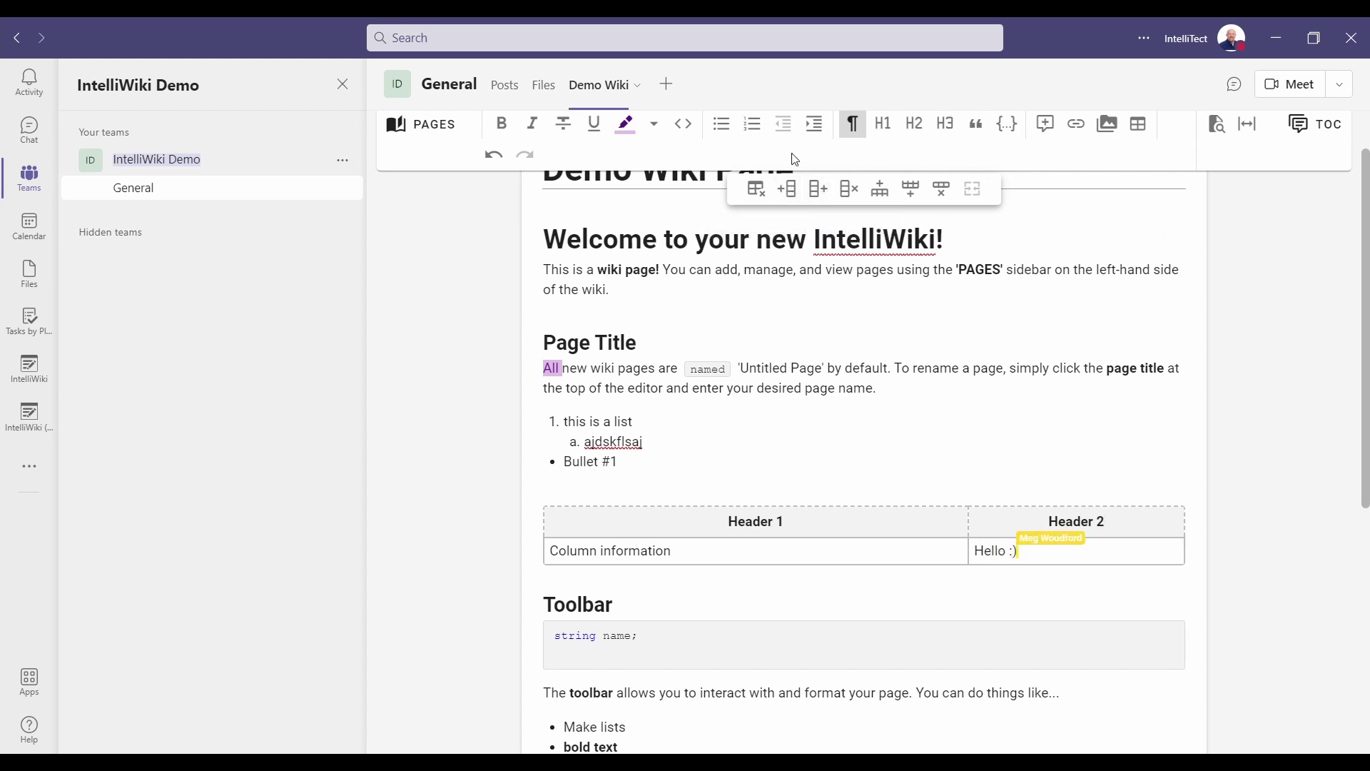
click(819, 189)
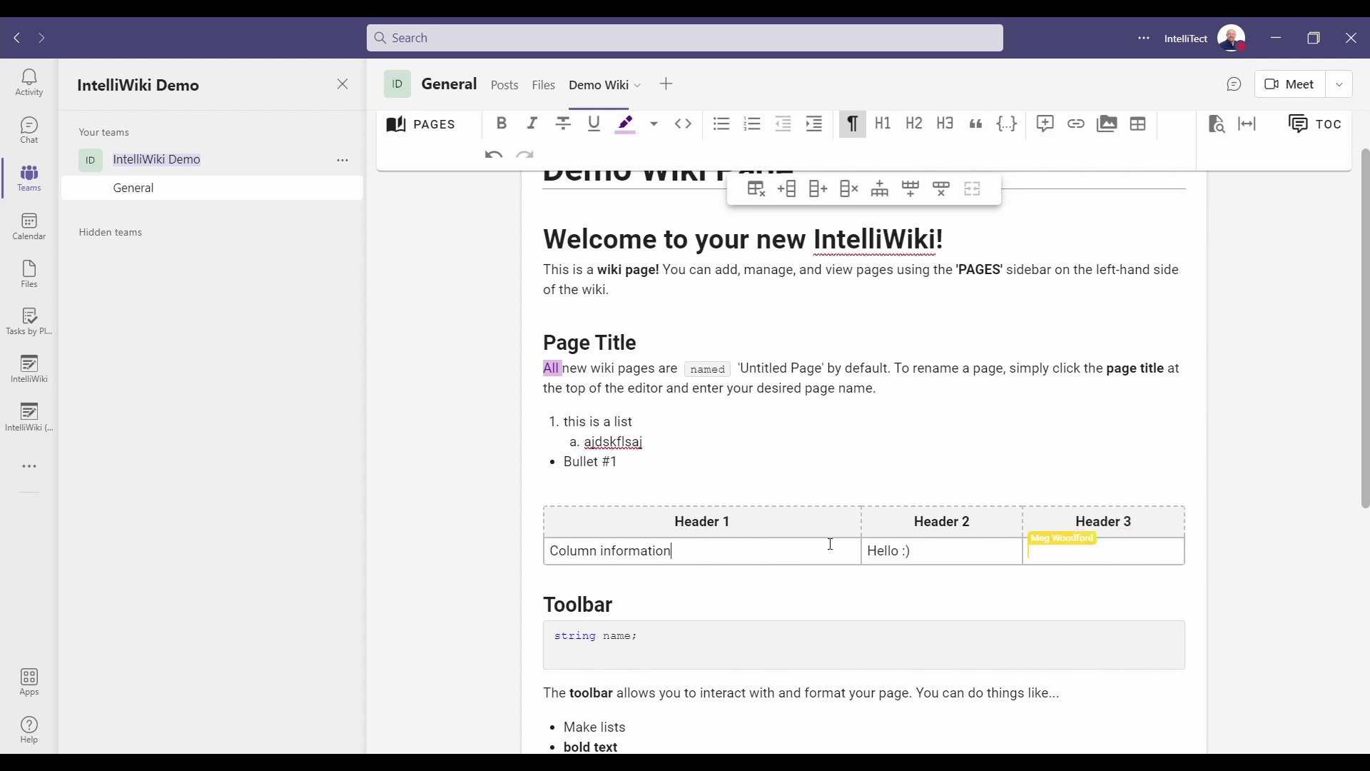
Shrink the landscape photo in the Header 3 cell.
click(653, 602)
click(628, 474)
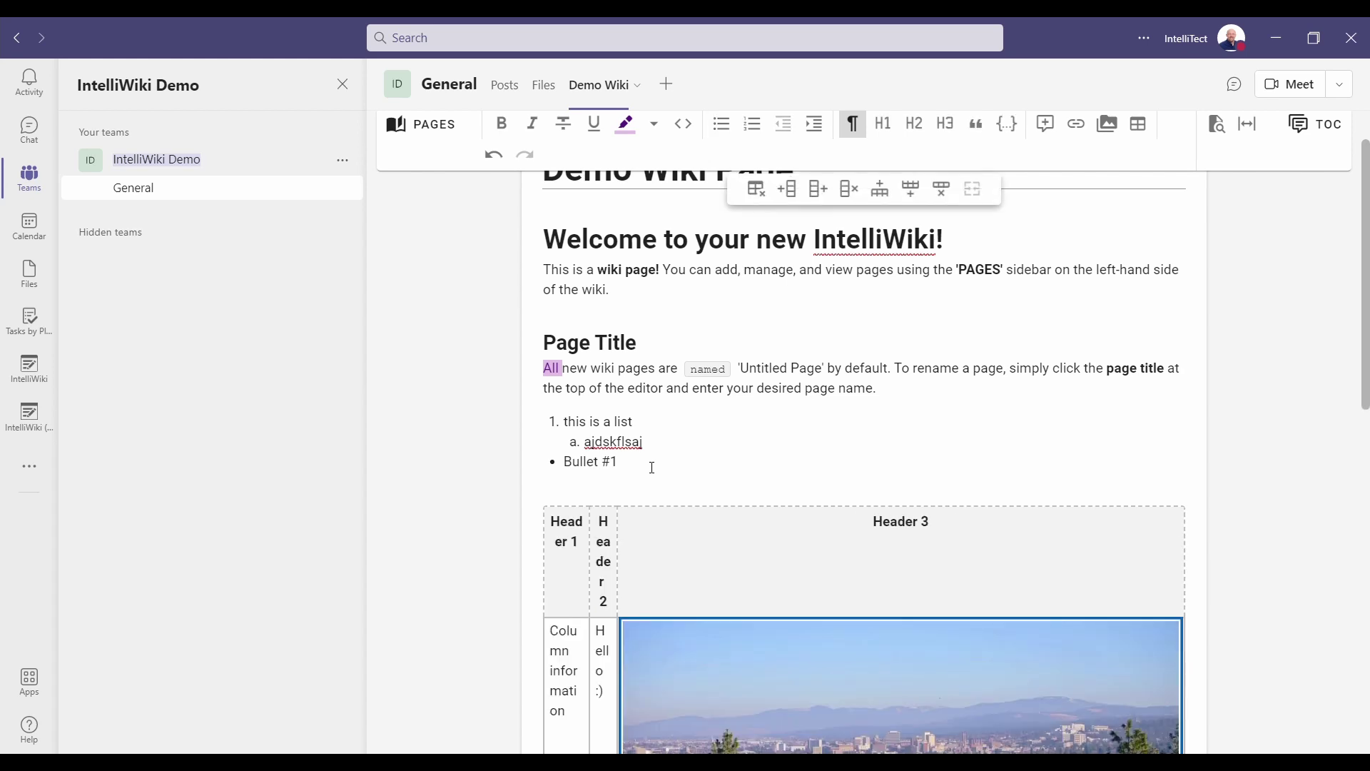
scroll(652, 467, down, 4)
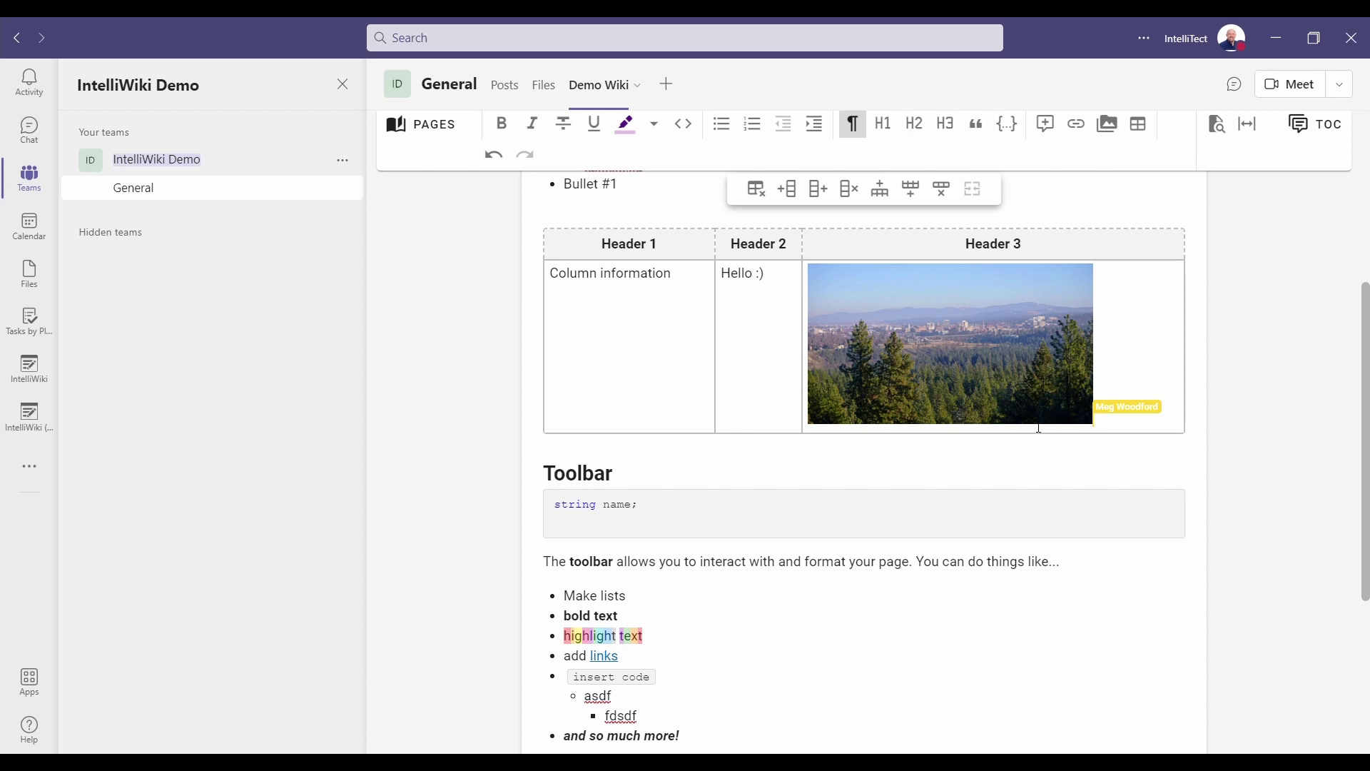
click(1047, 343)
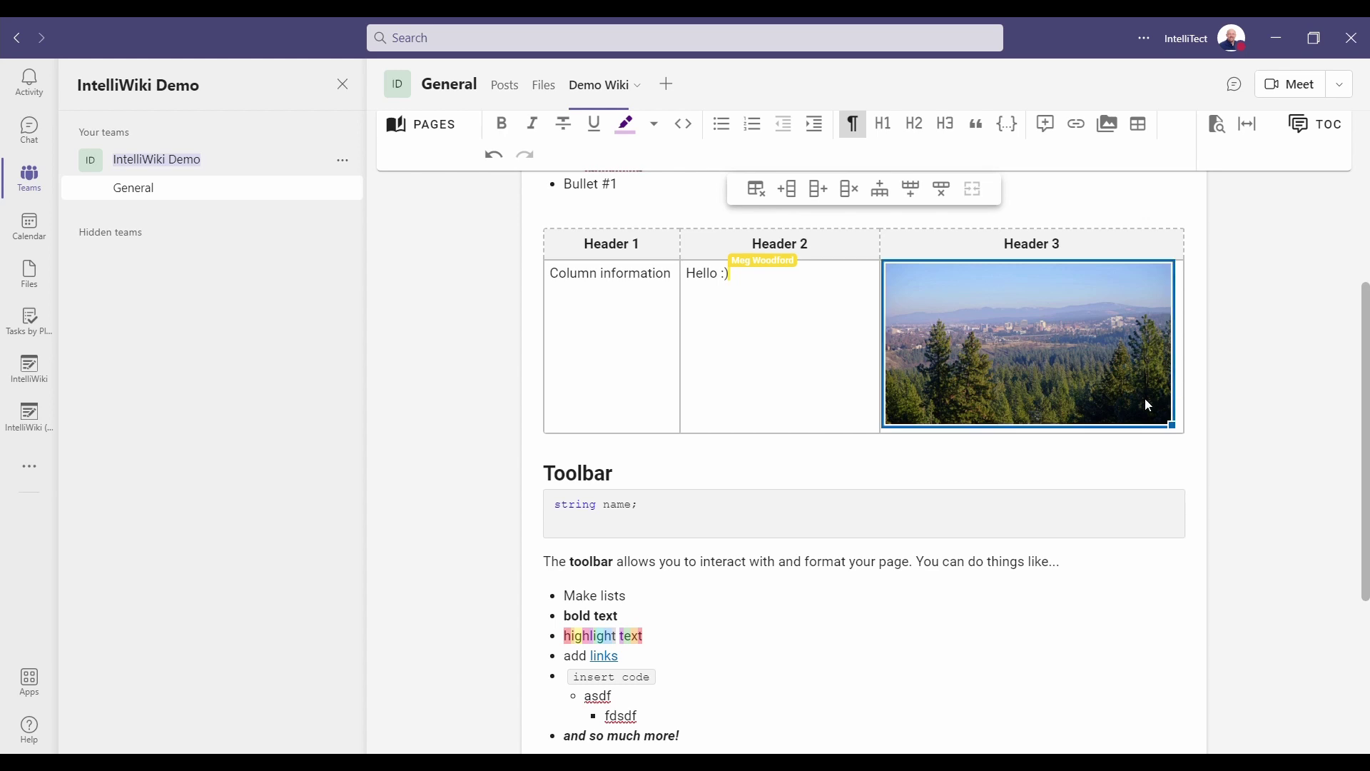
drag(1178, 432, 1140, 413)
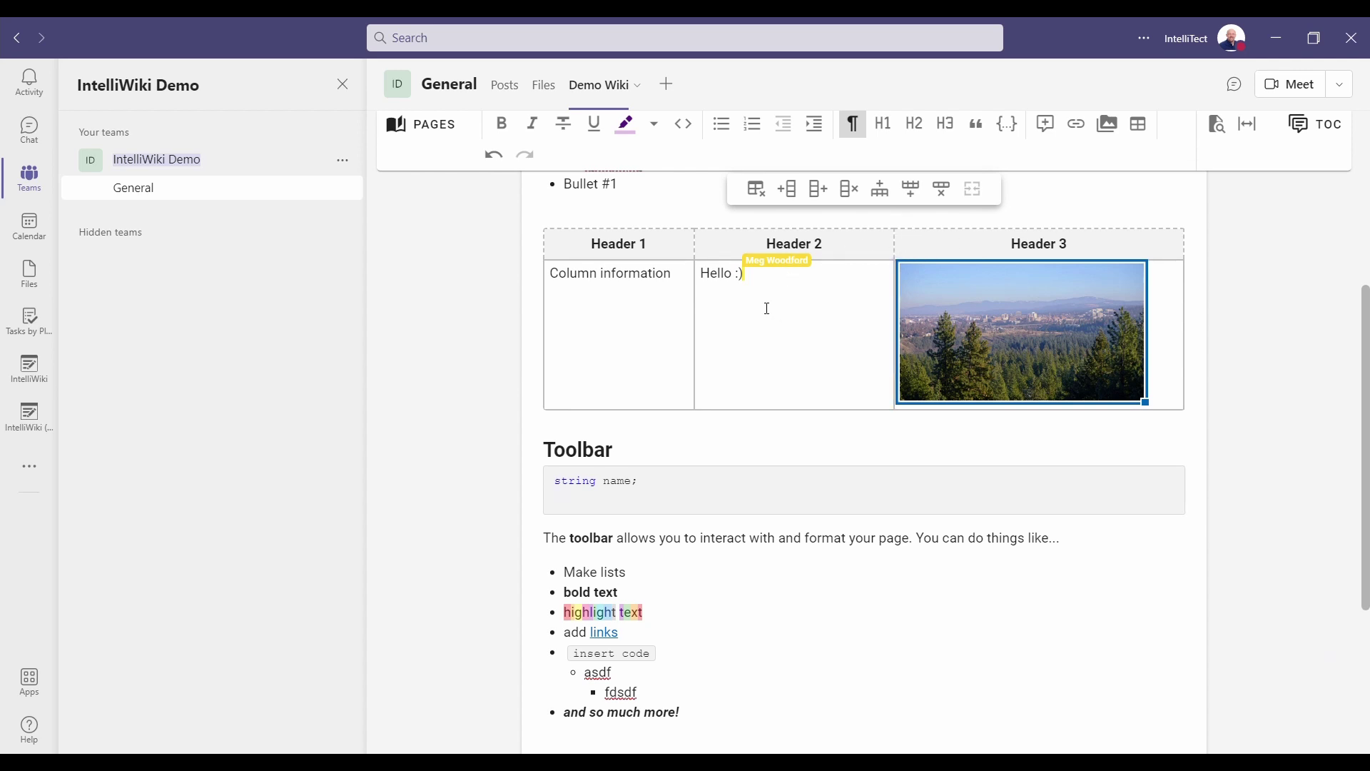
scroll(767, 308, up, 1)
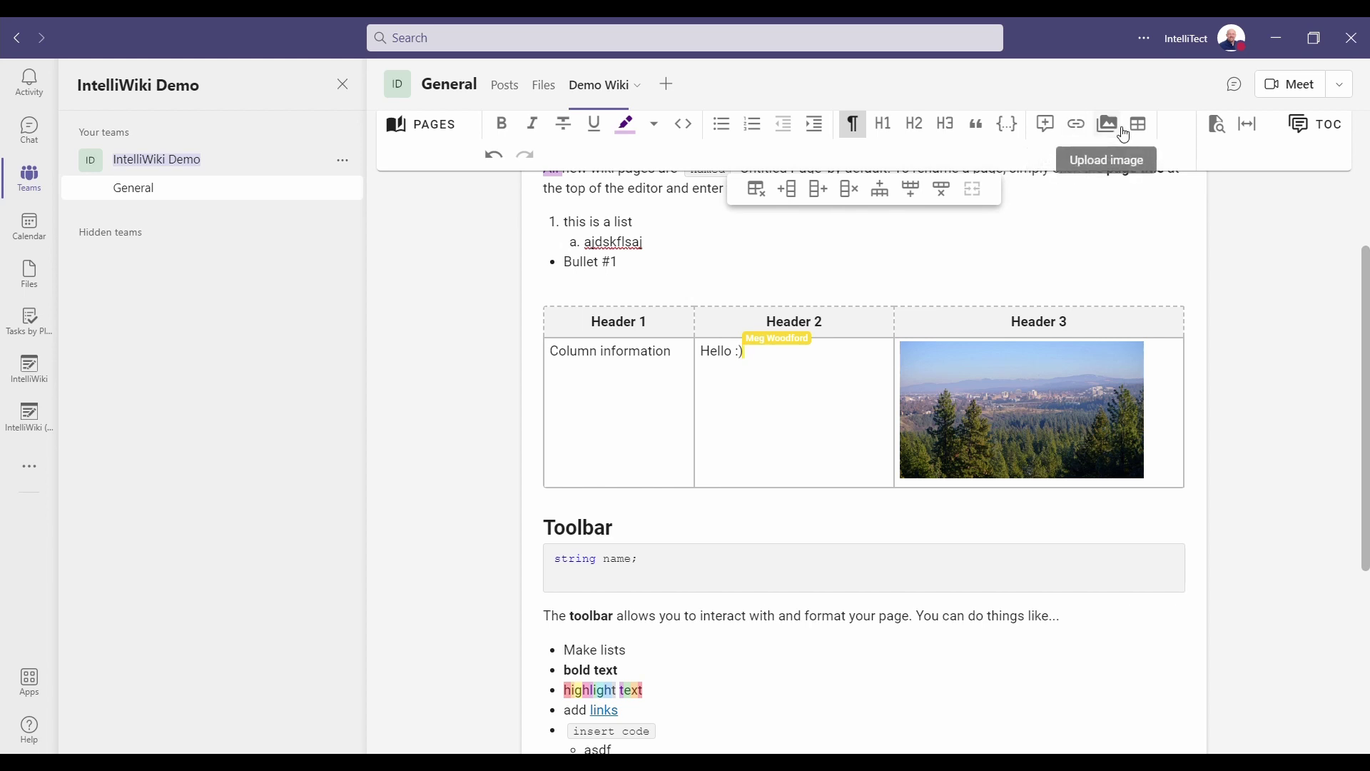
double_click(625, 222)
click(1077, 125)
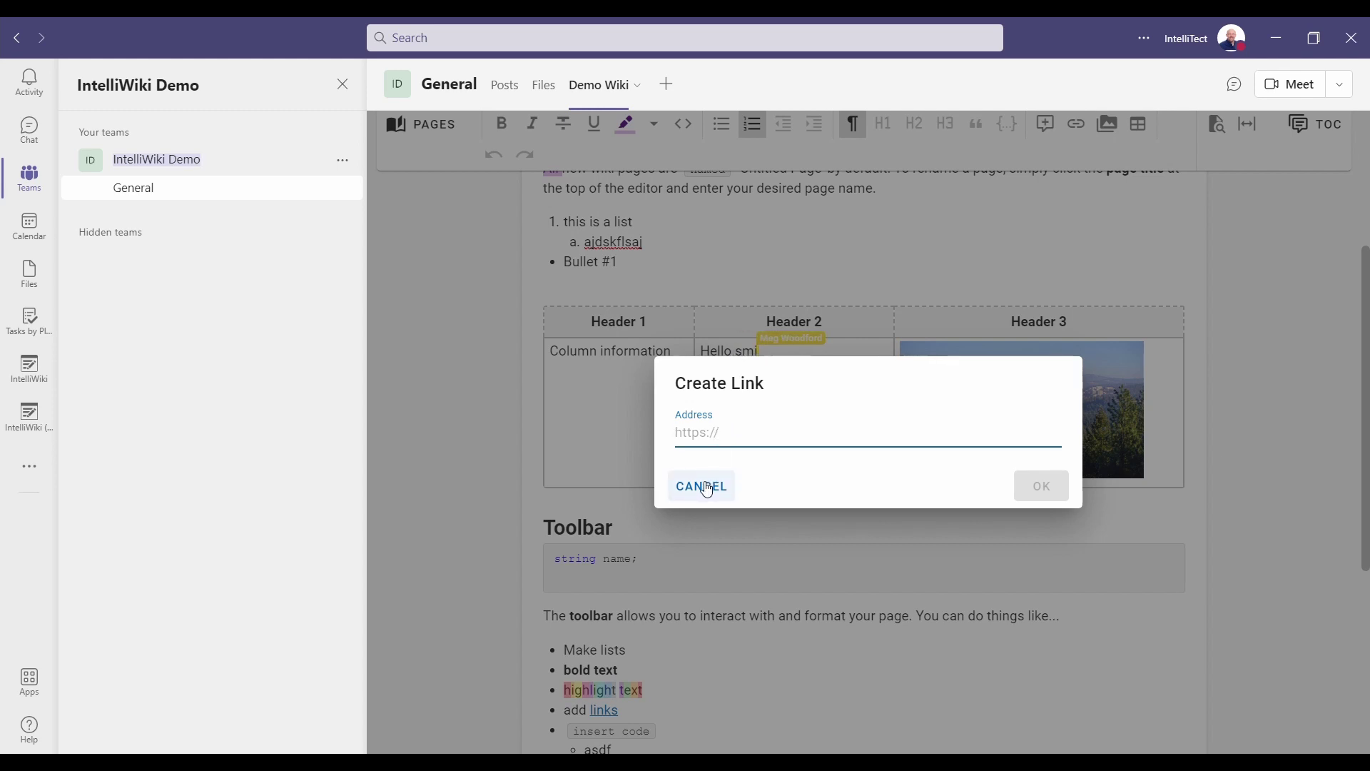
click(707, 490)
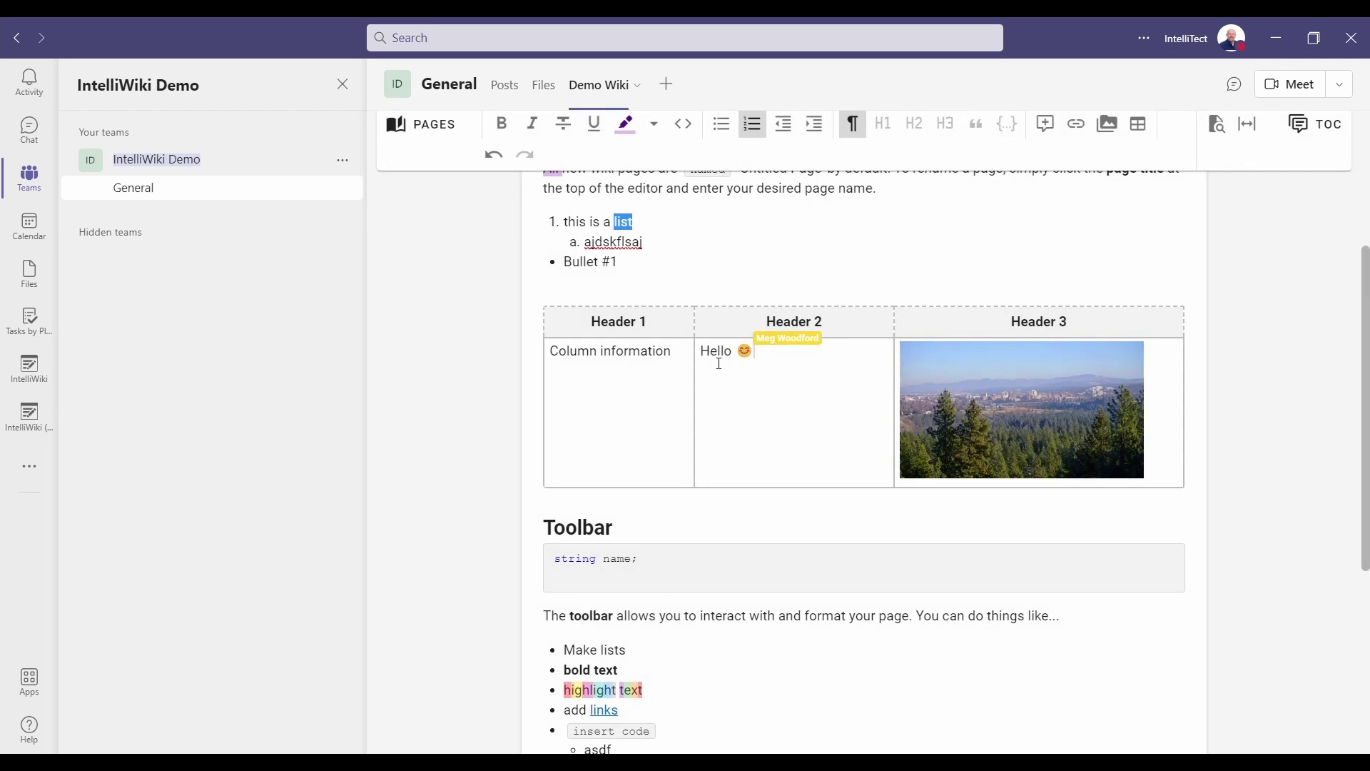
scroll(720, 364, up, 4)
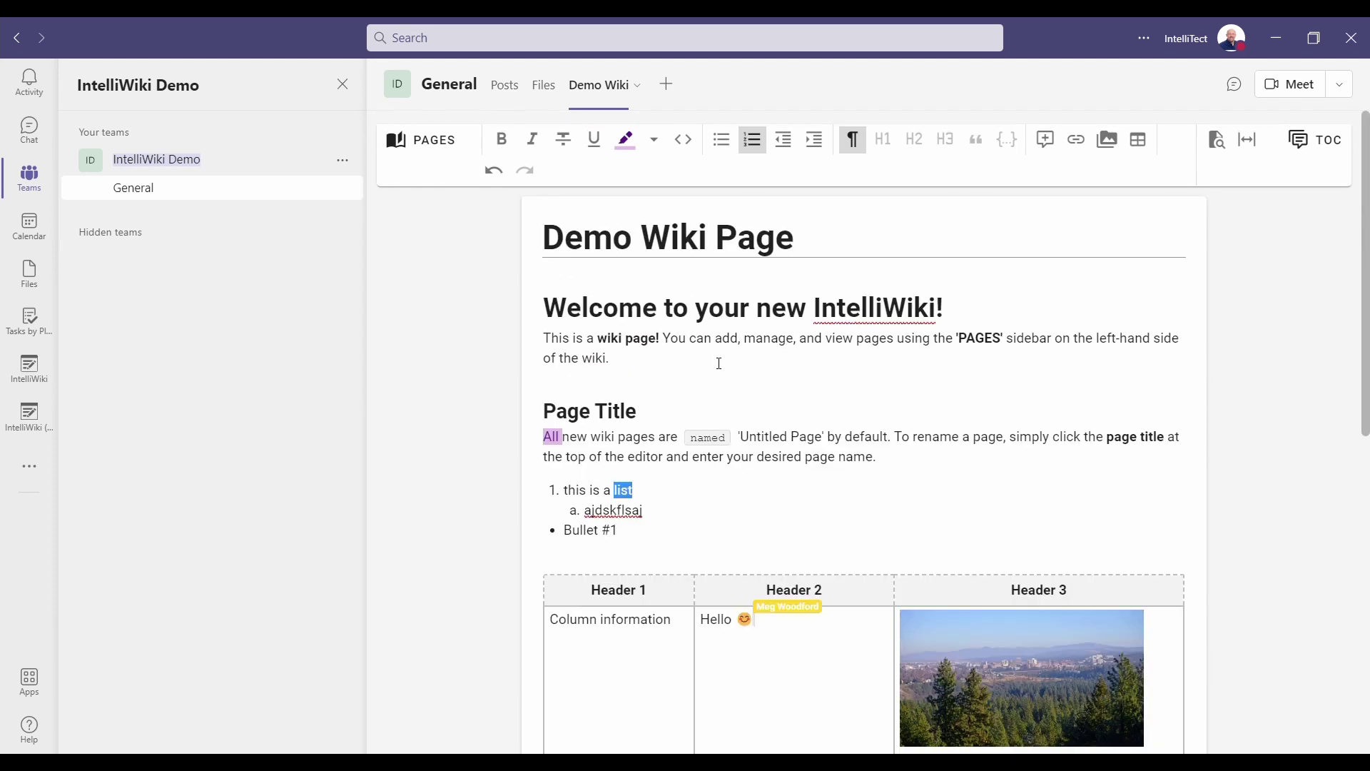
click(866, 252)
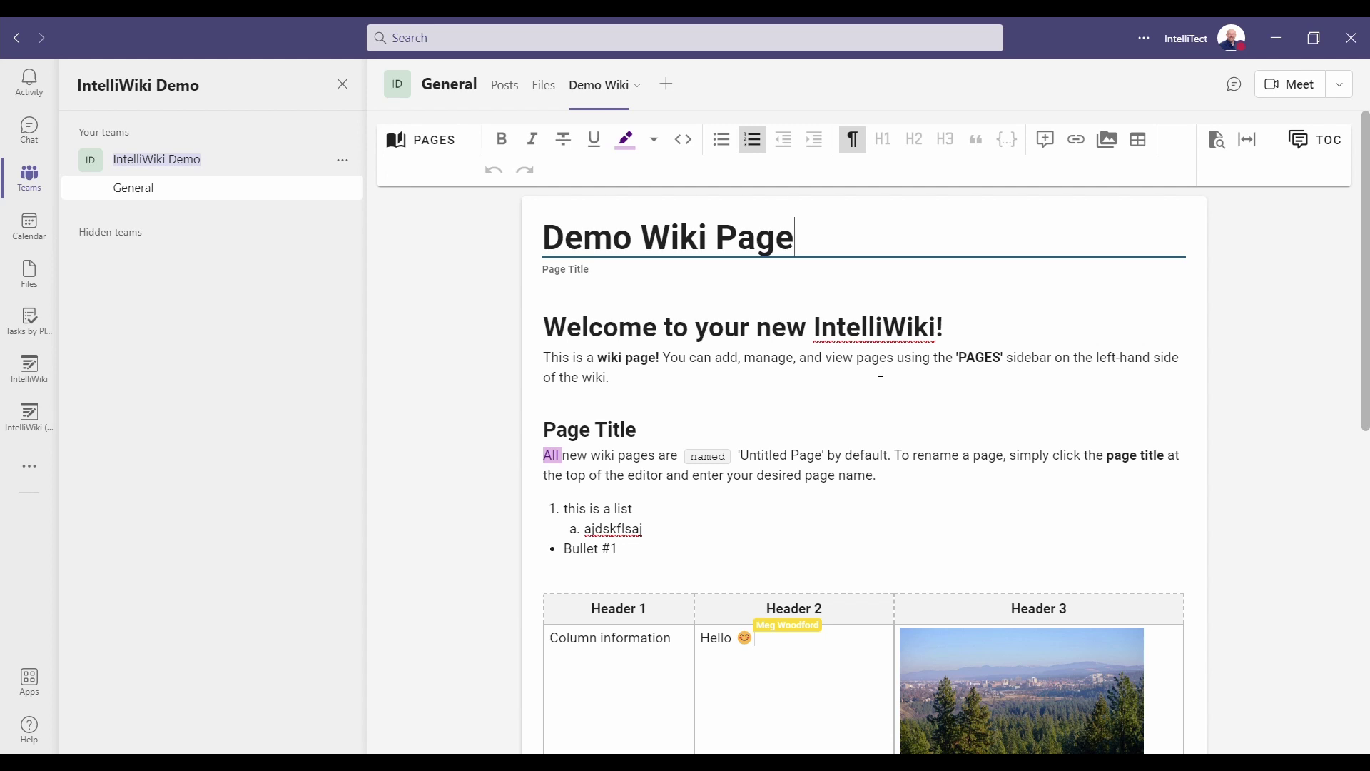
click(881, 372)
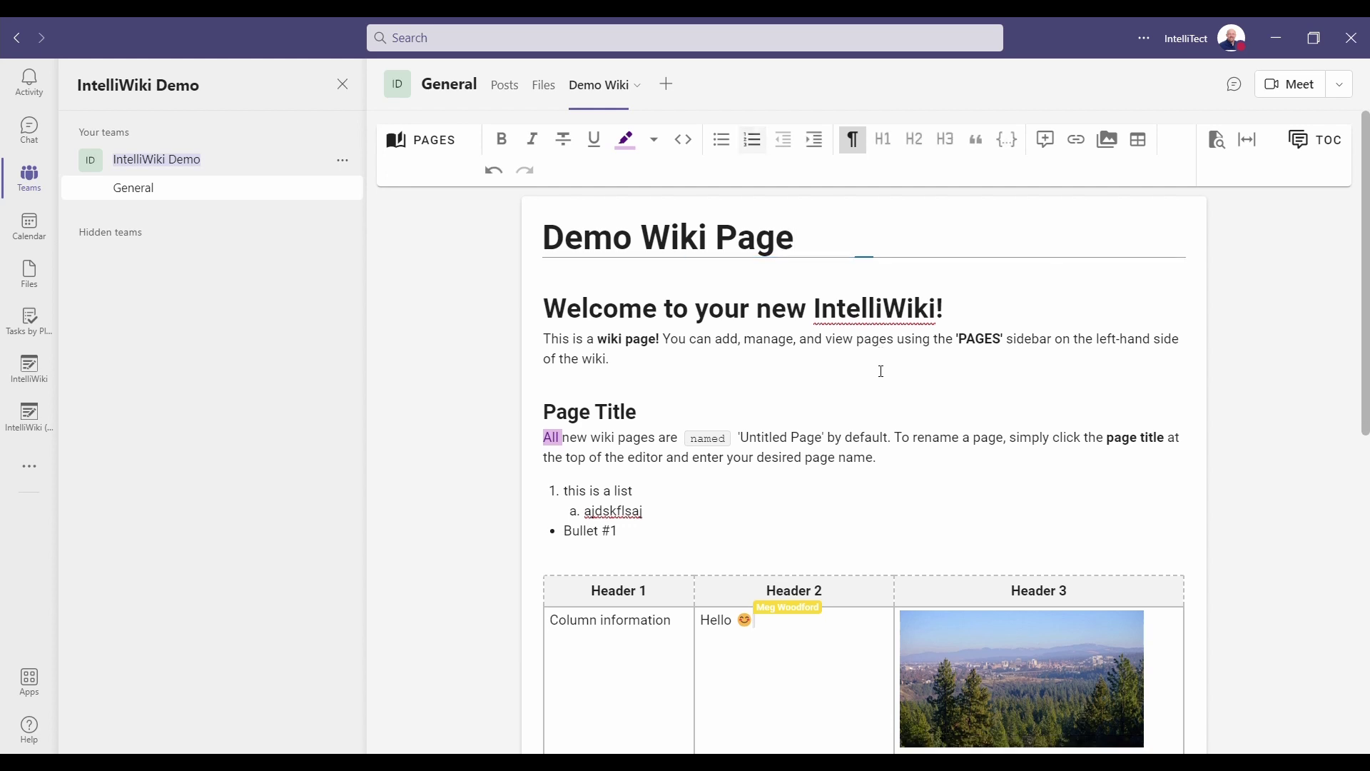
Comment 'This is a comment' on the word 'pages' and pin the comments sidebar.
double_click(881, 346)
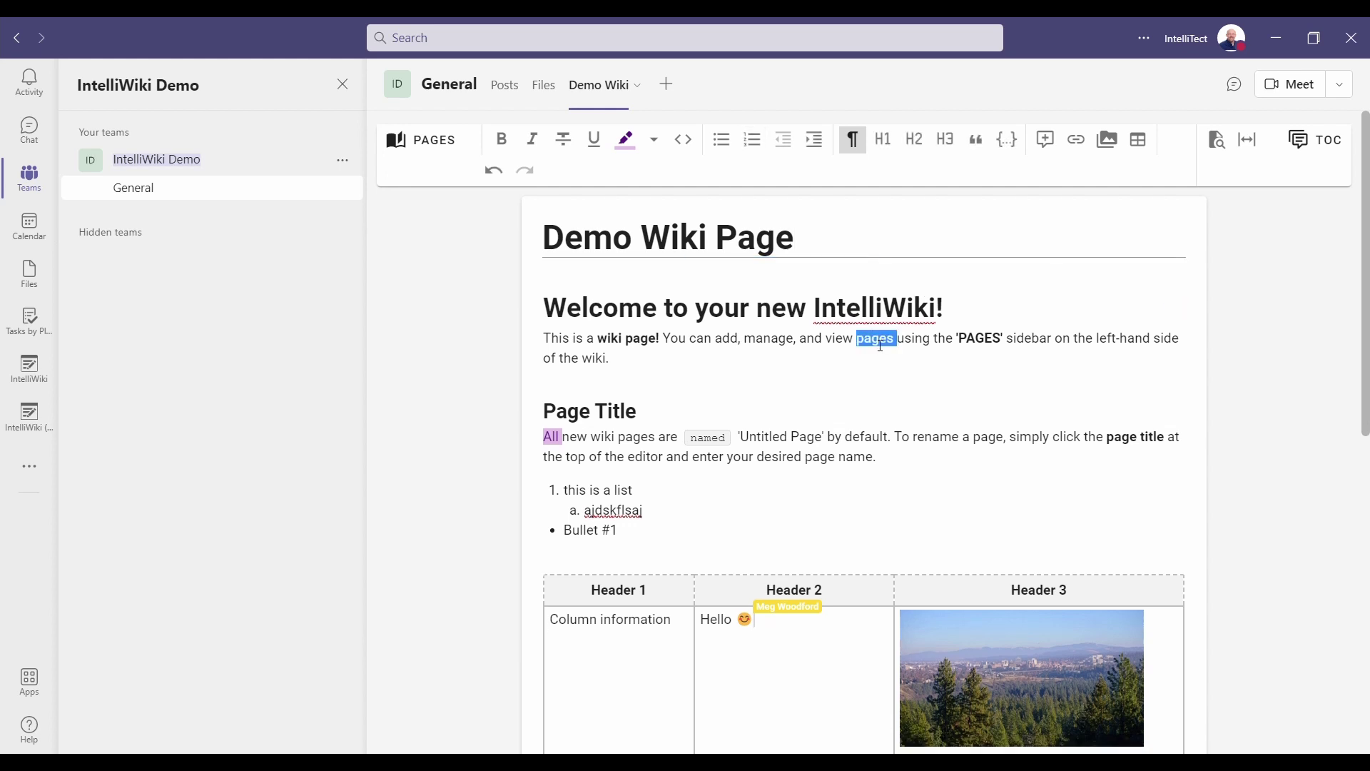
click(1055, 146)
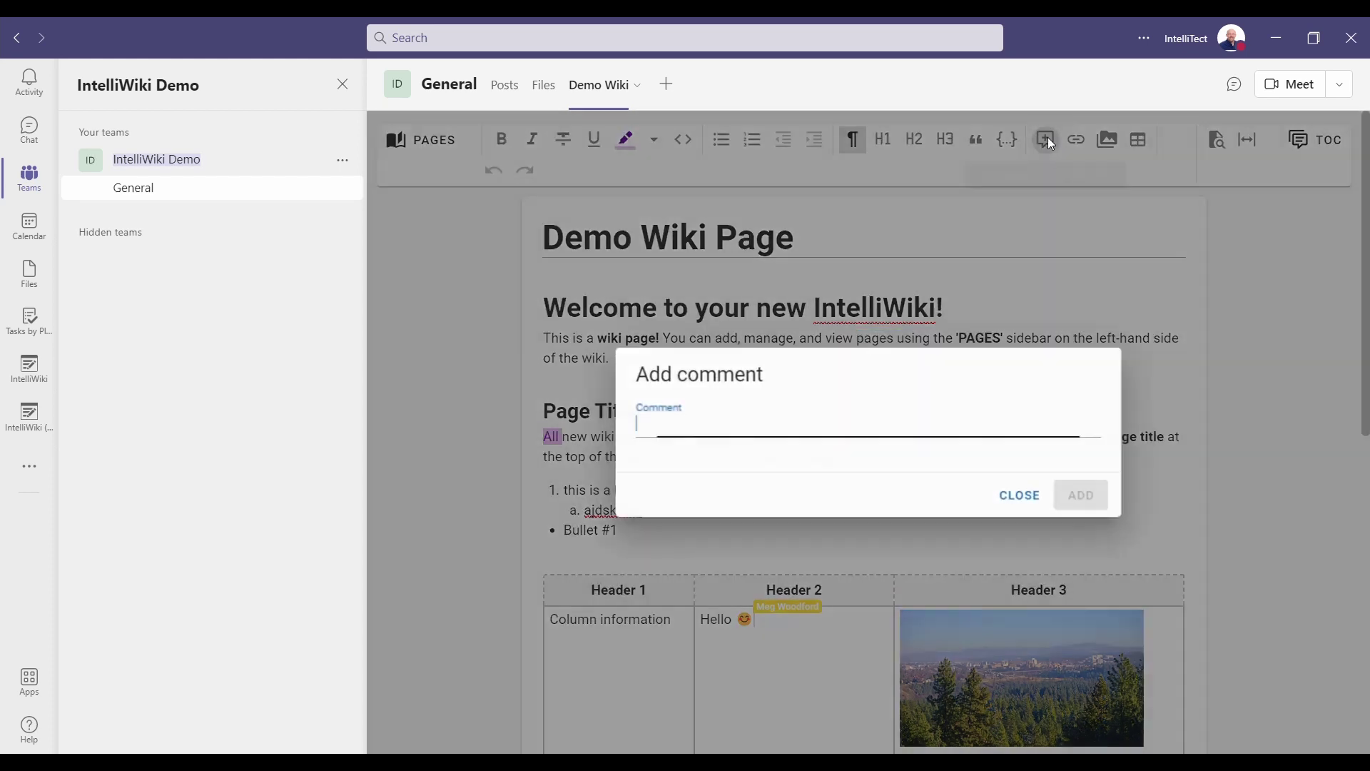
text(Thi)
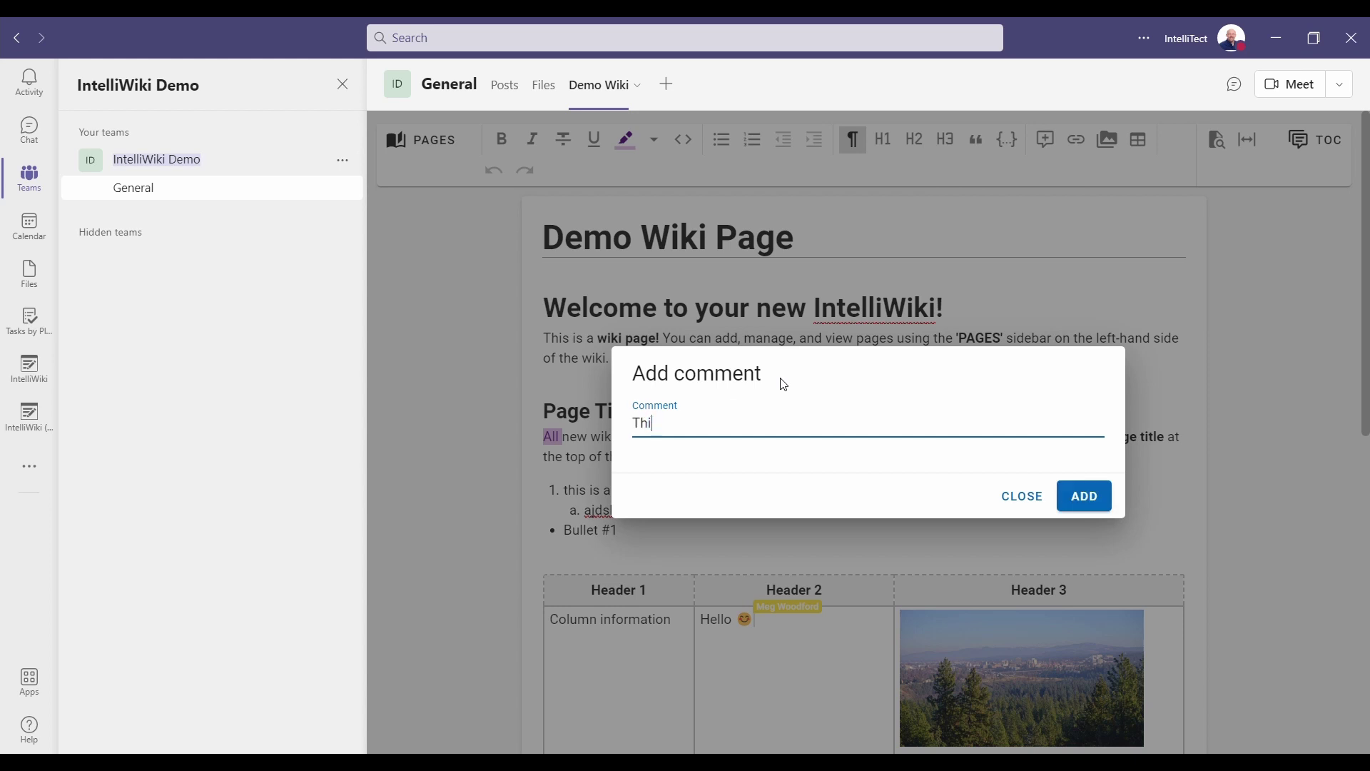
text(s is a comment)
click(1079, 496)
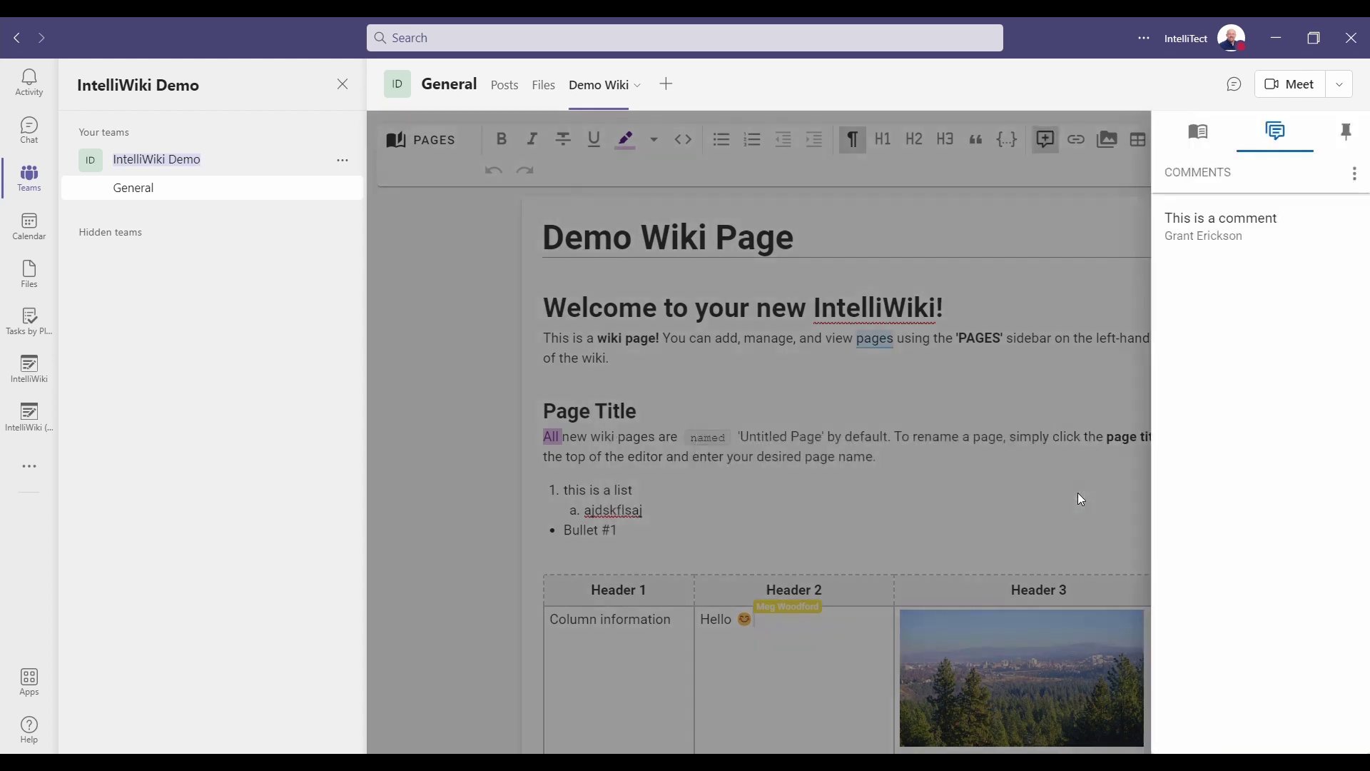
click(1351, 134)
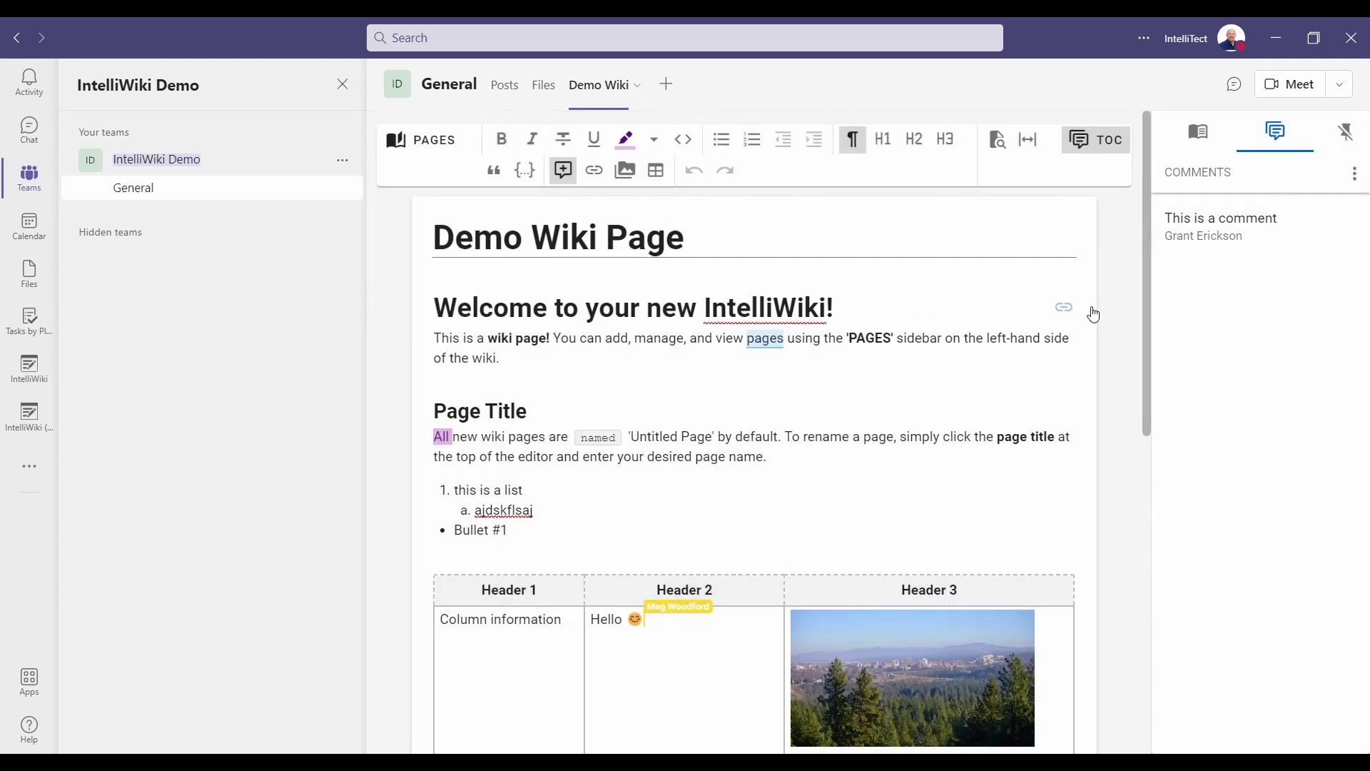
click(1211, 240)
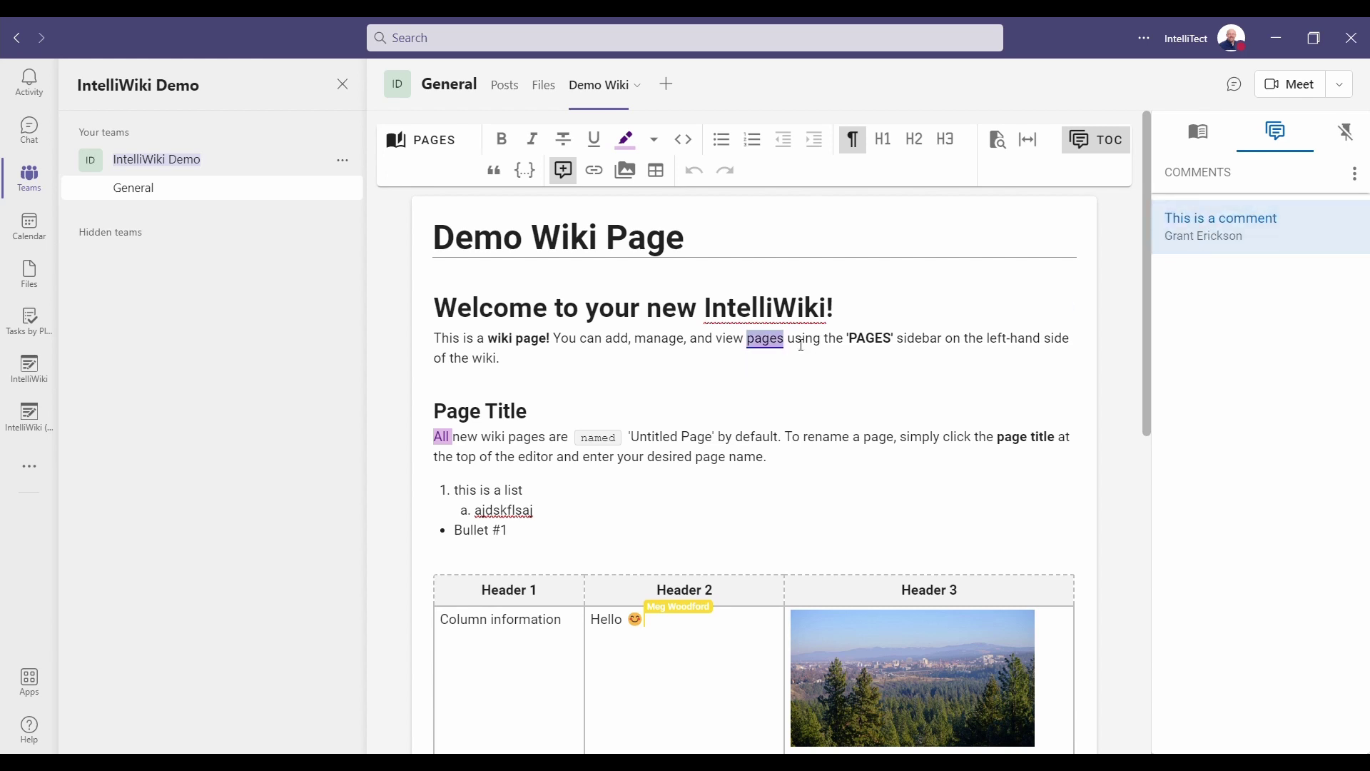
mouse_move(768, 342)
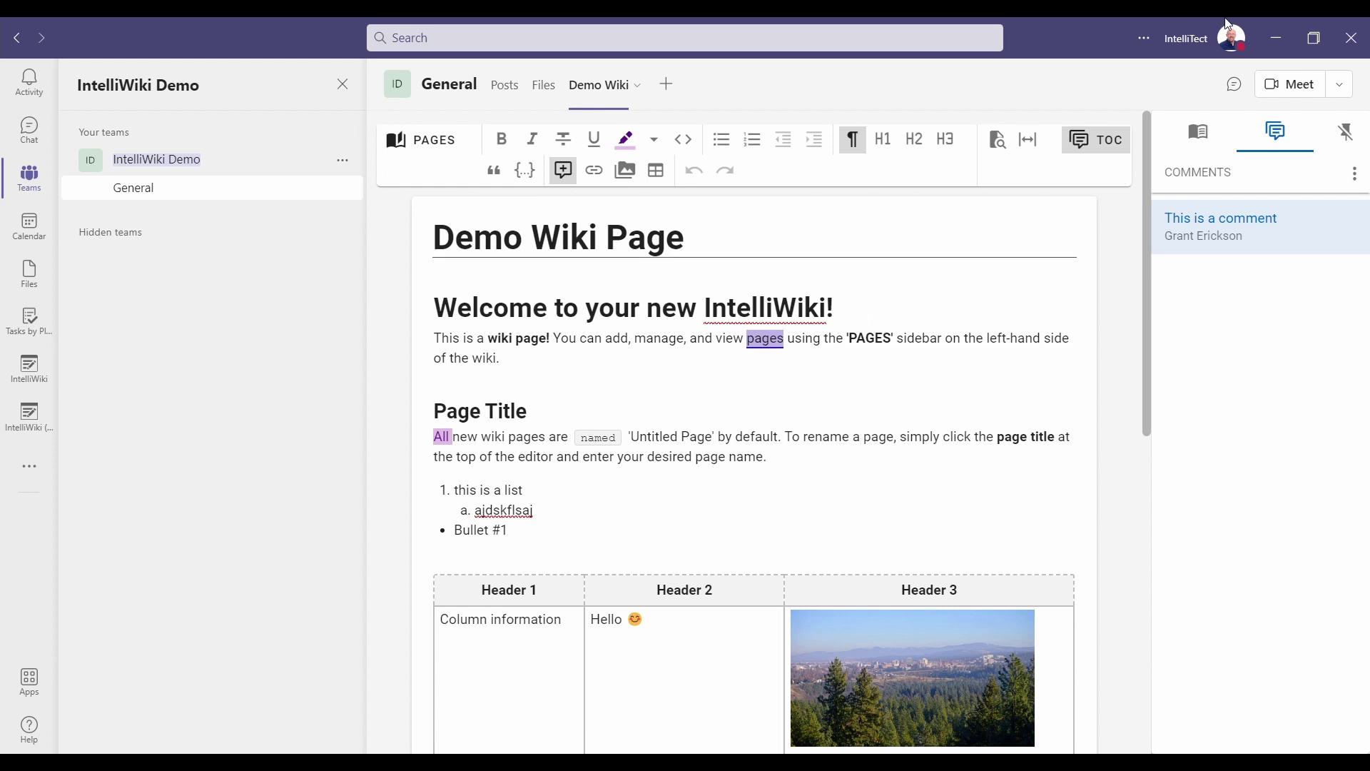
Switch the side pane to the page's table of contents.
click(1354, 174)
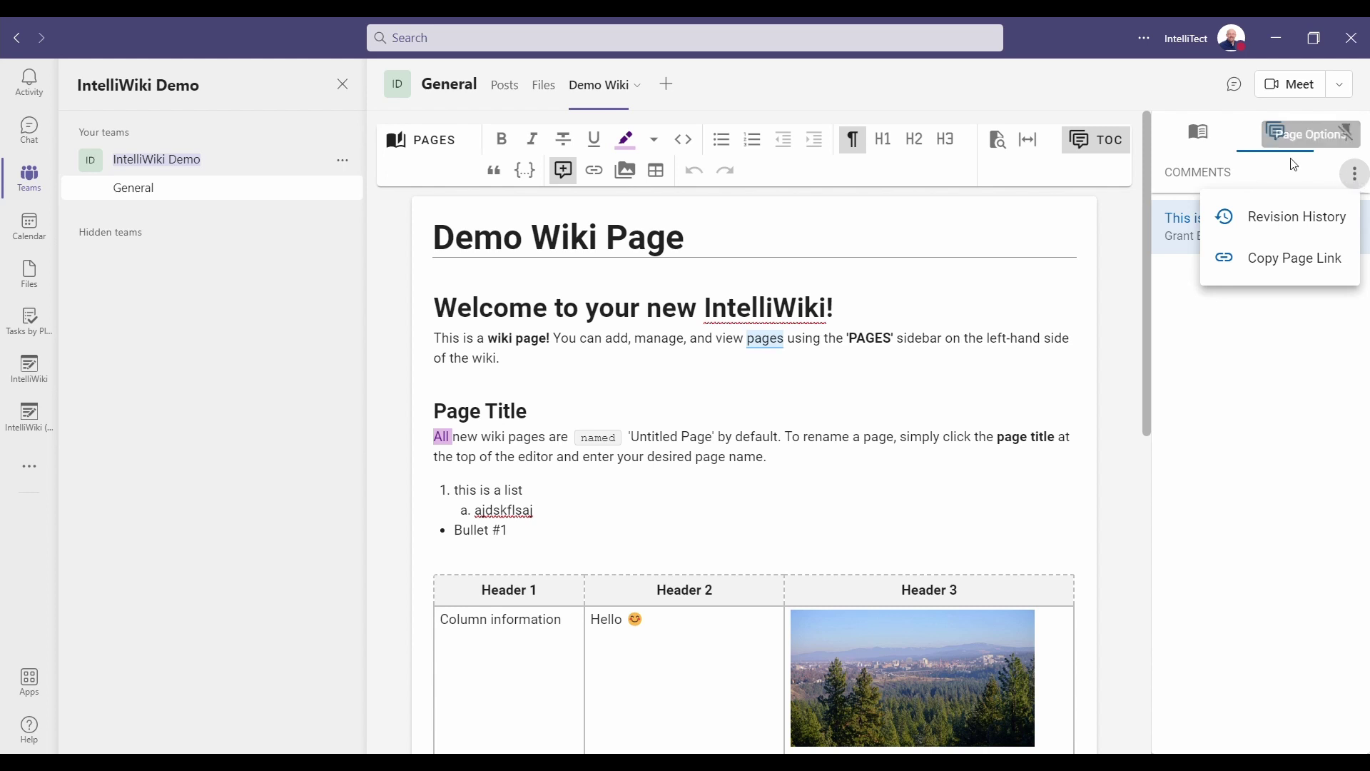
click(1207, 134)
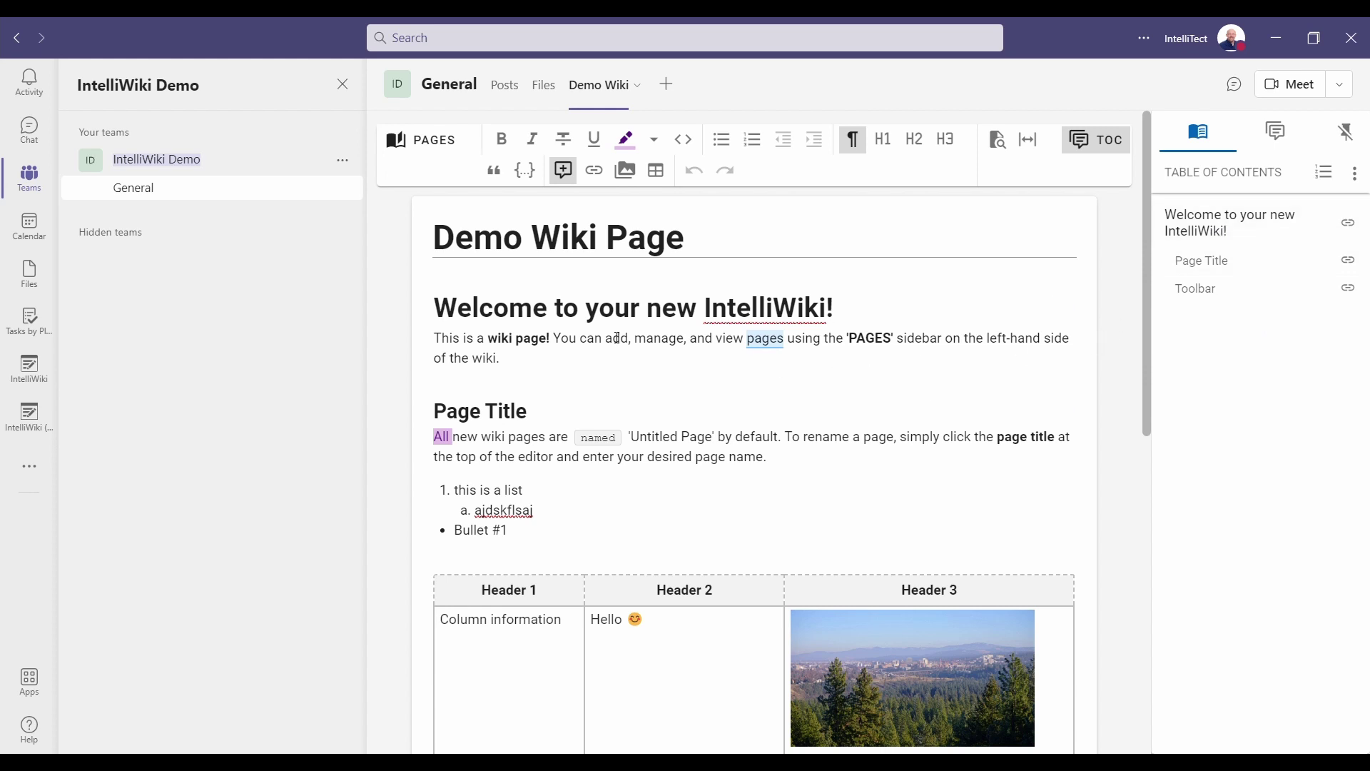
click(543, 322)
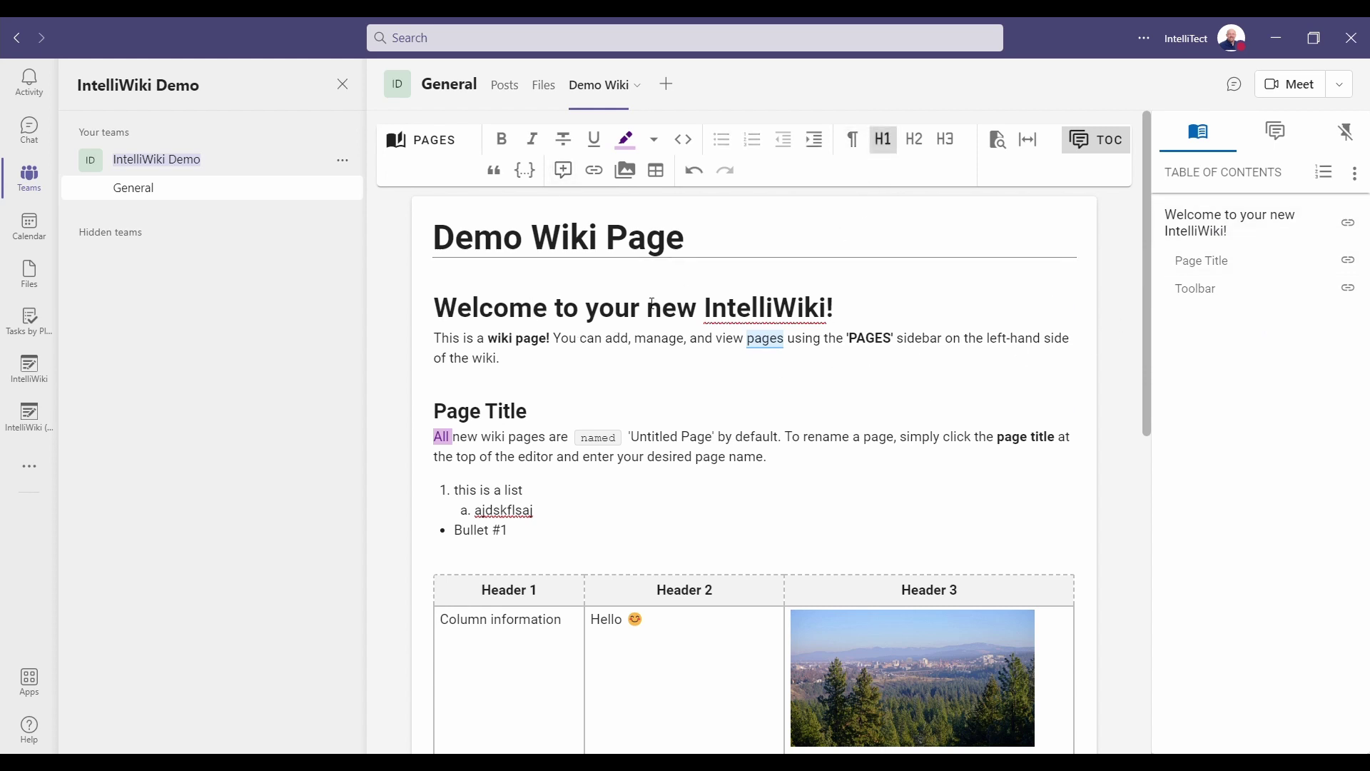
click(502, 412)
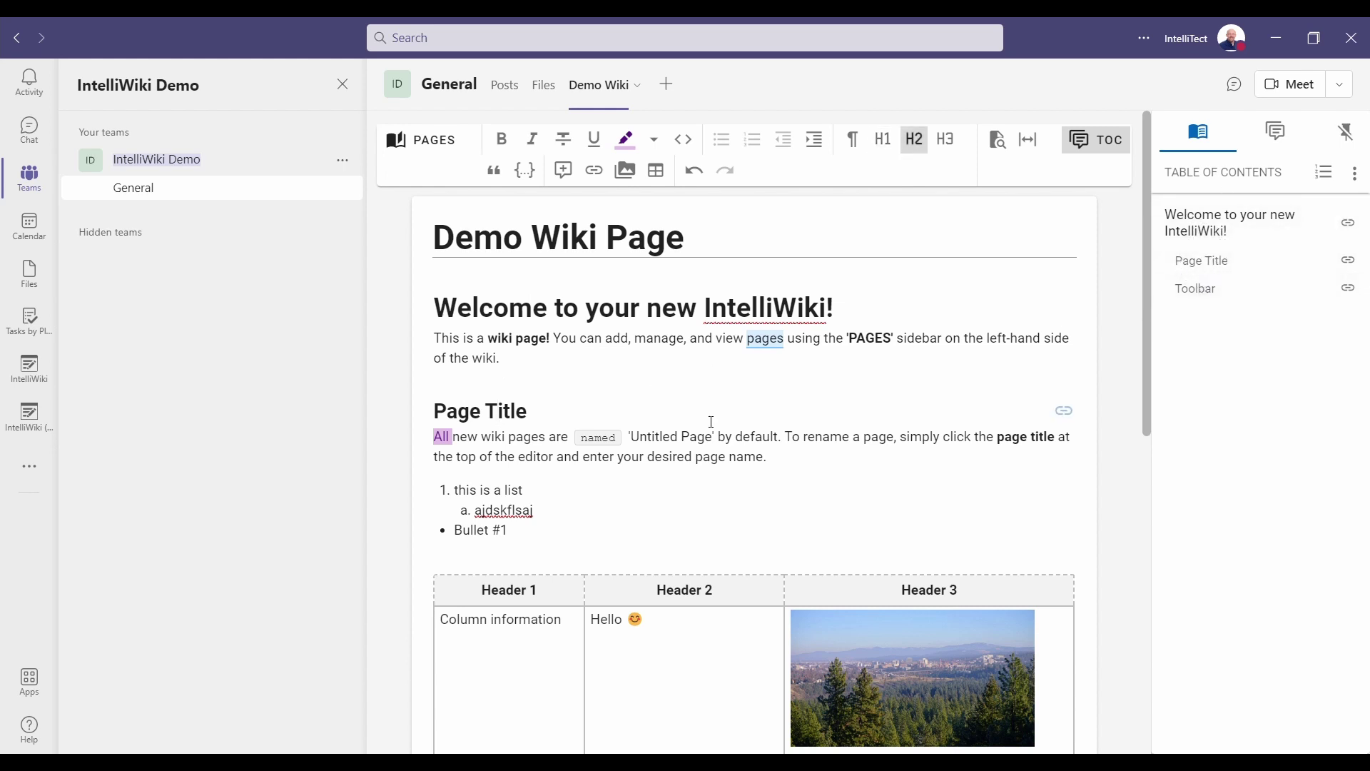
Add a level-3 'Another item' heading under Page Title, then copy the Page Title section link.
click(568, 422)
key(Return)
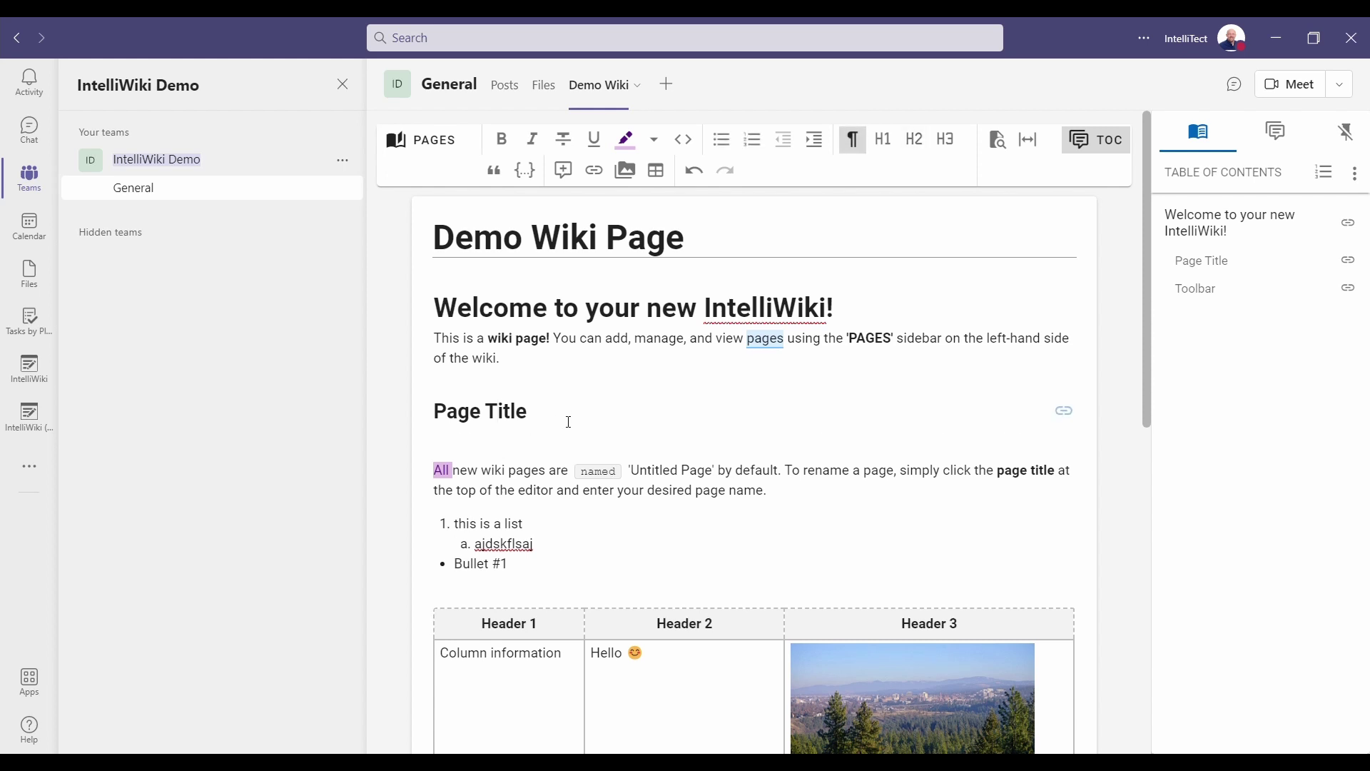
text(Another item)
key(Return)
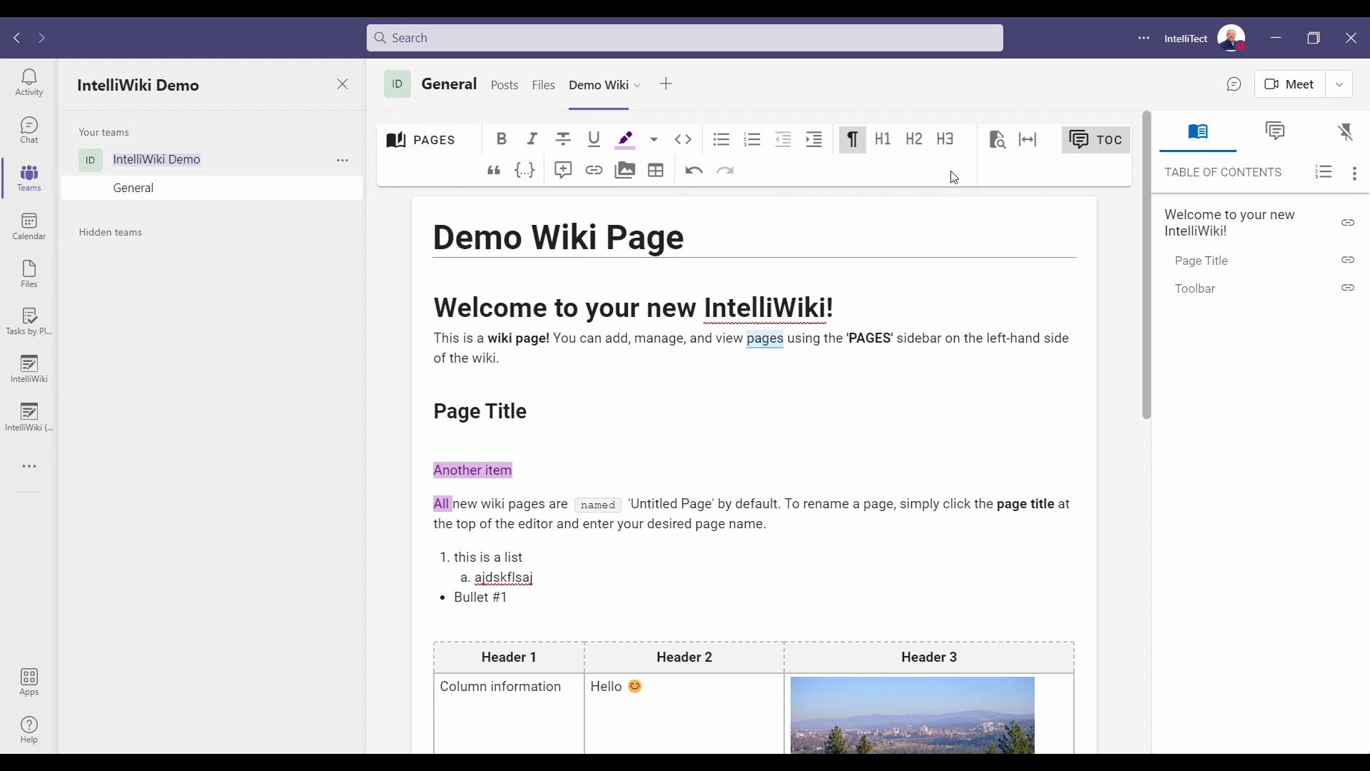
click(947, 139)
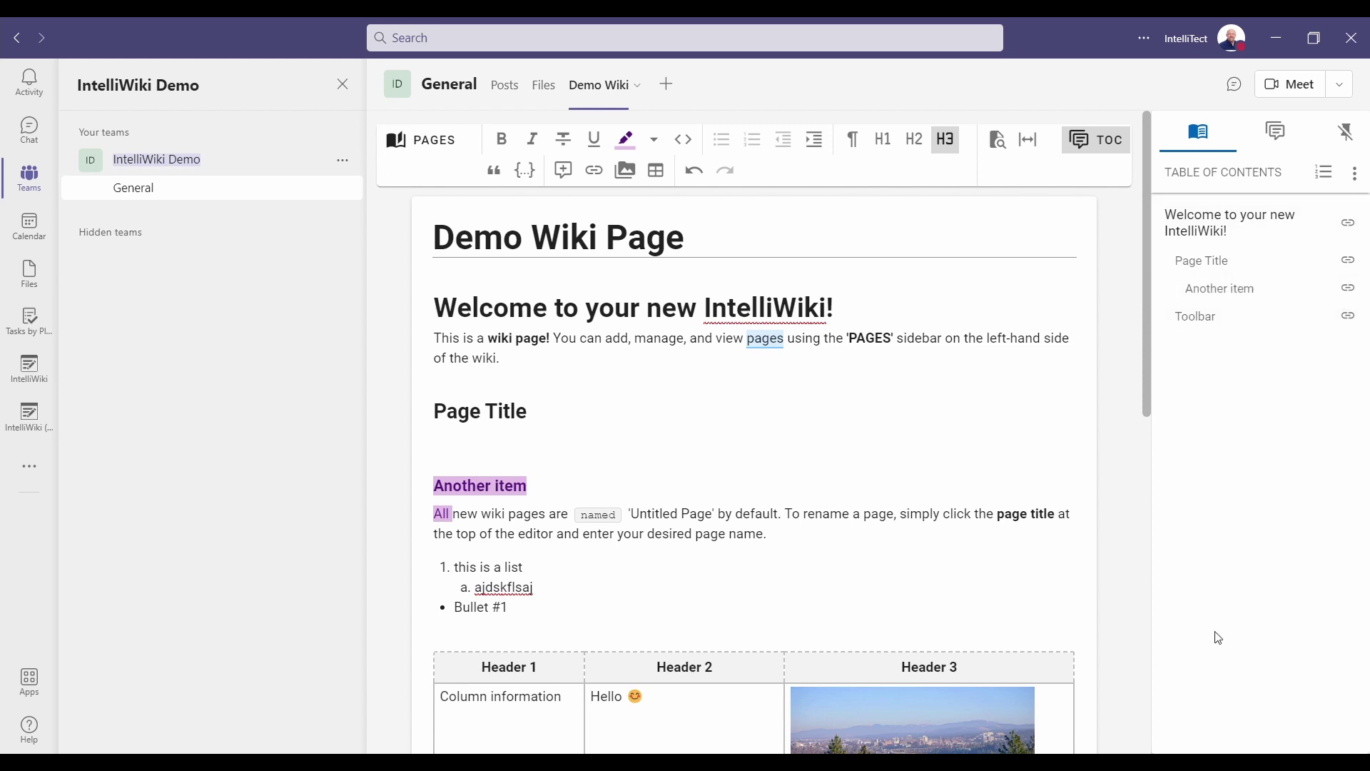
click(1353, 266)
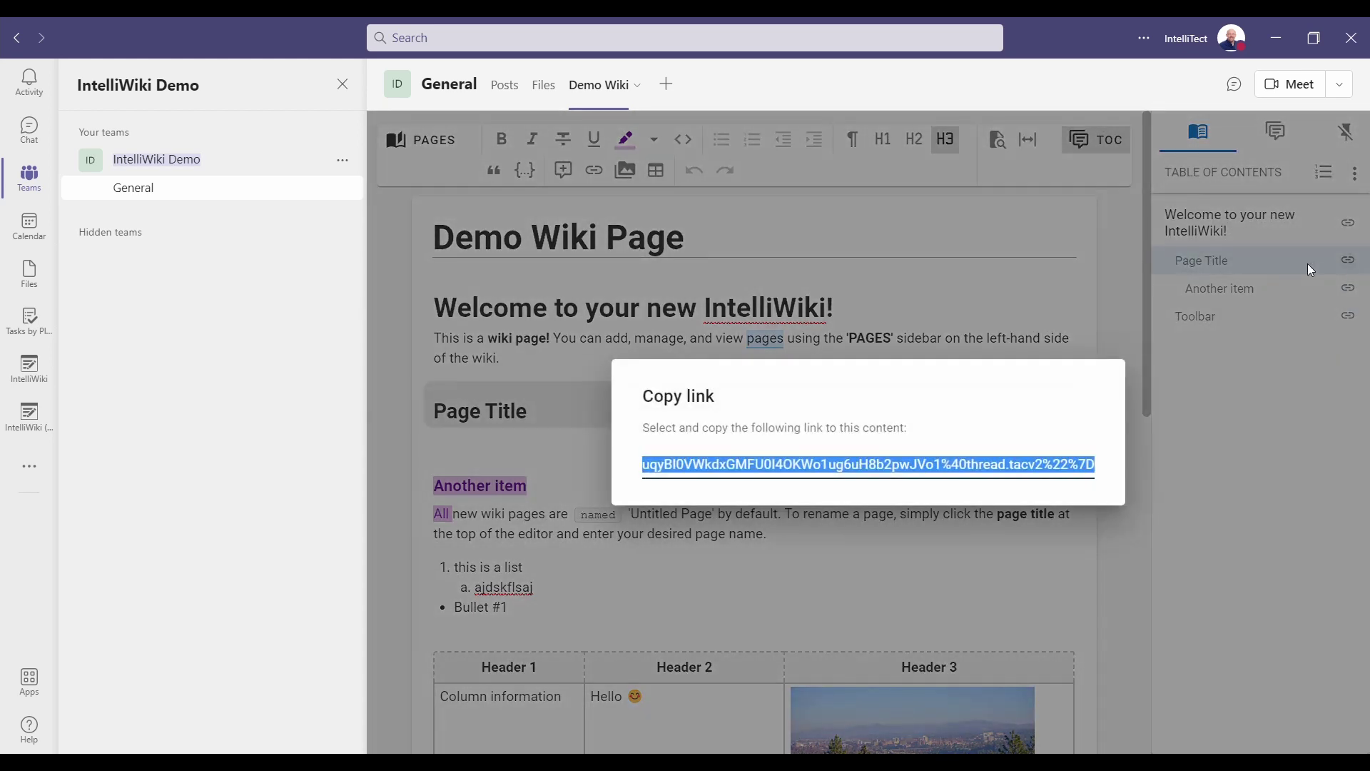
click(862, 305)
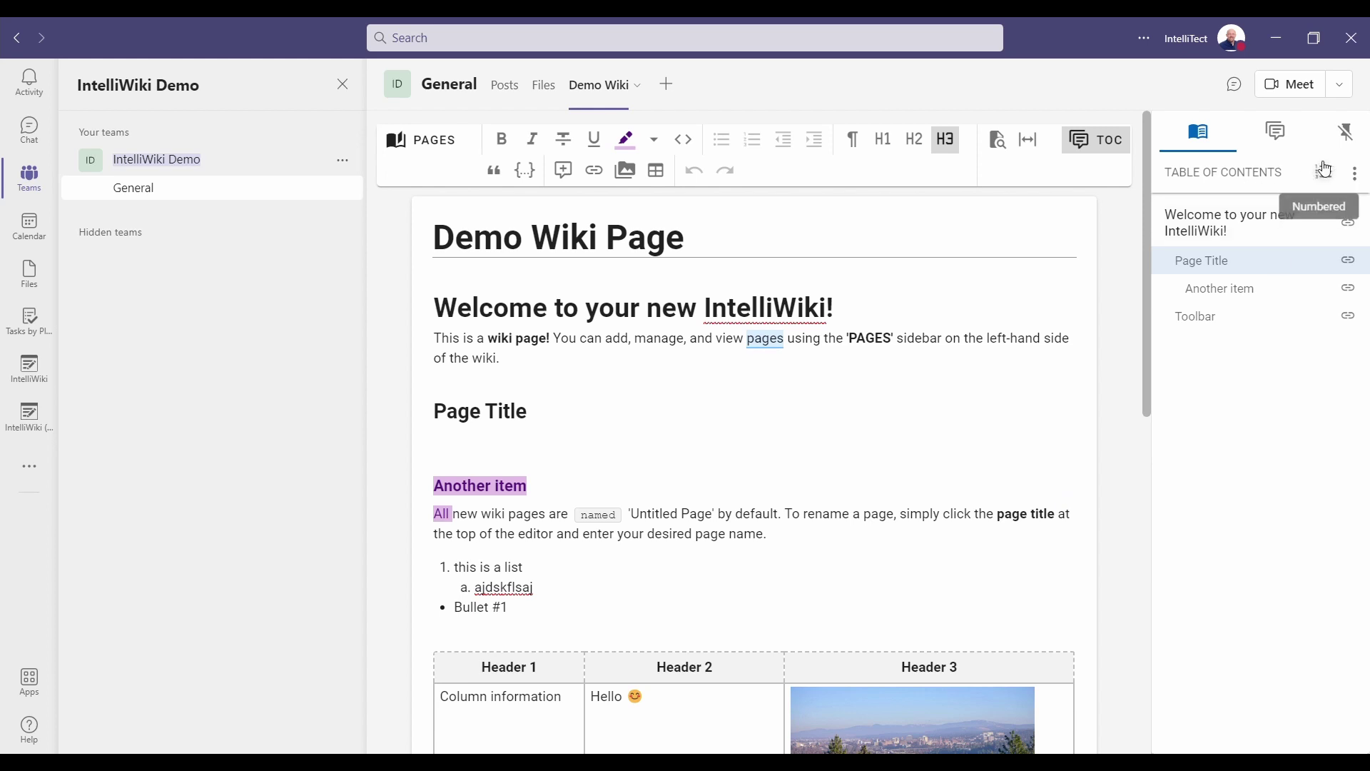
Preview the earlier and latest December 7th revisions of Demo Wiki Page, then return to the page.
click(1358, 177)
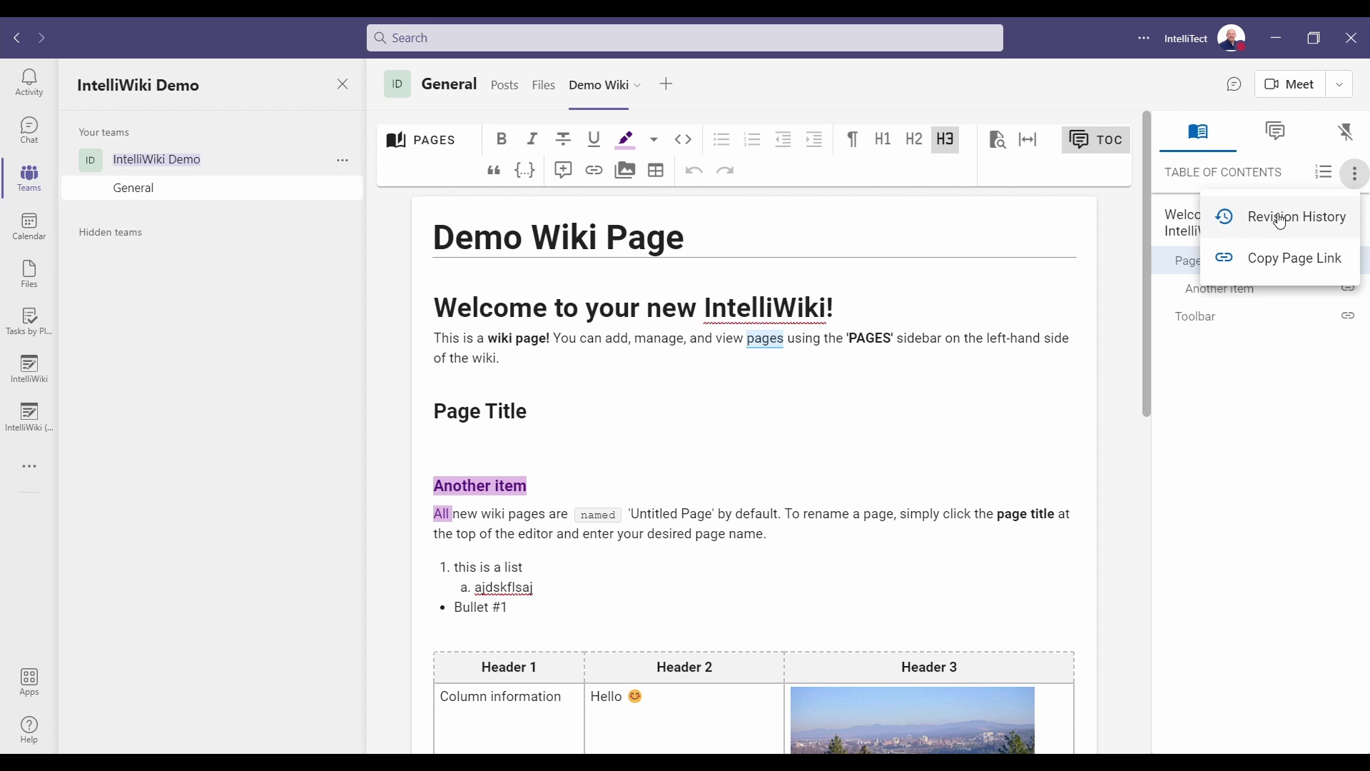
click(1281, 220)
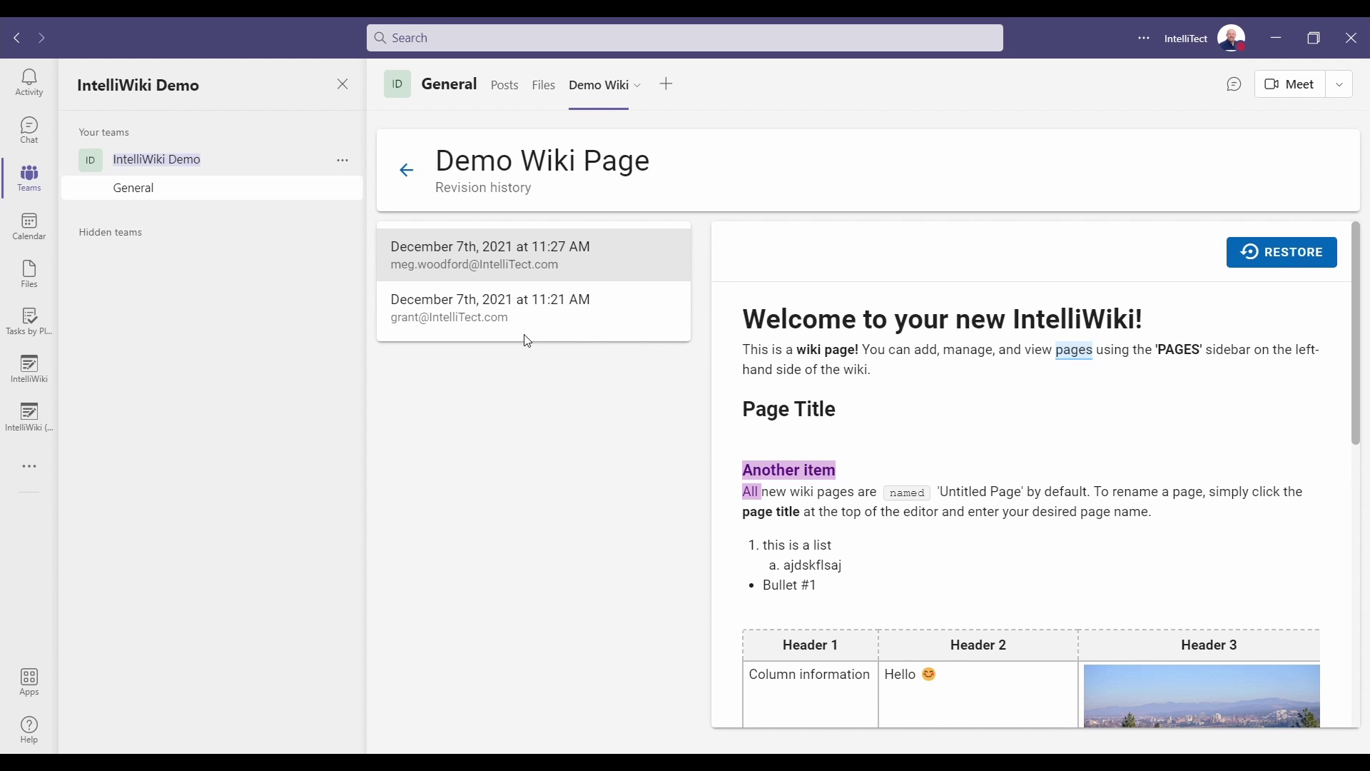
click(495, 312)
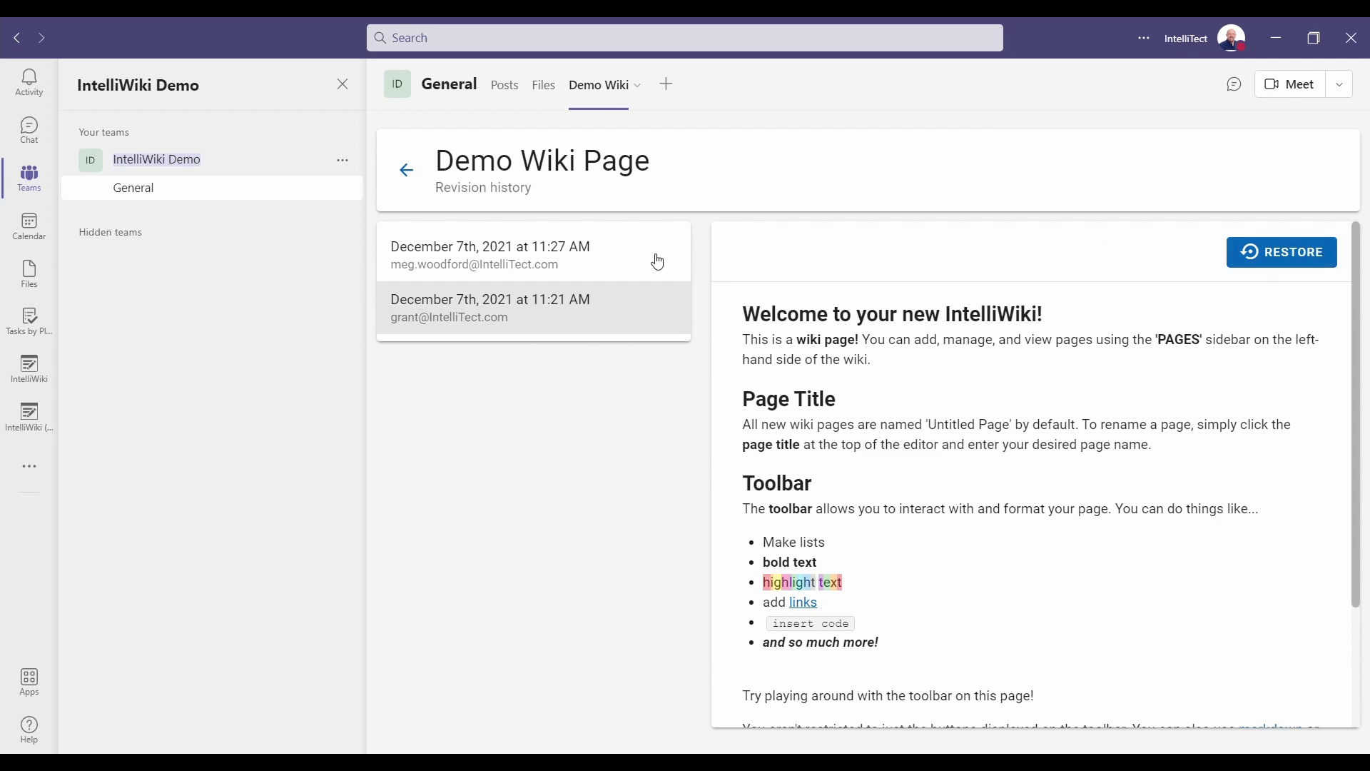
click(560, 258)
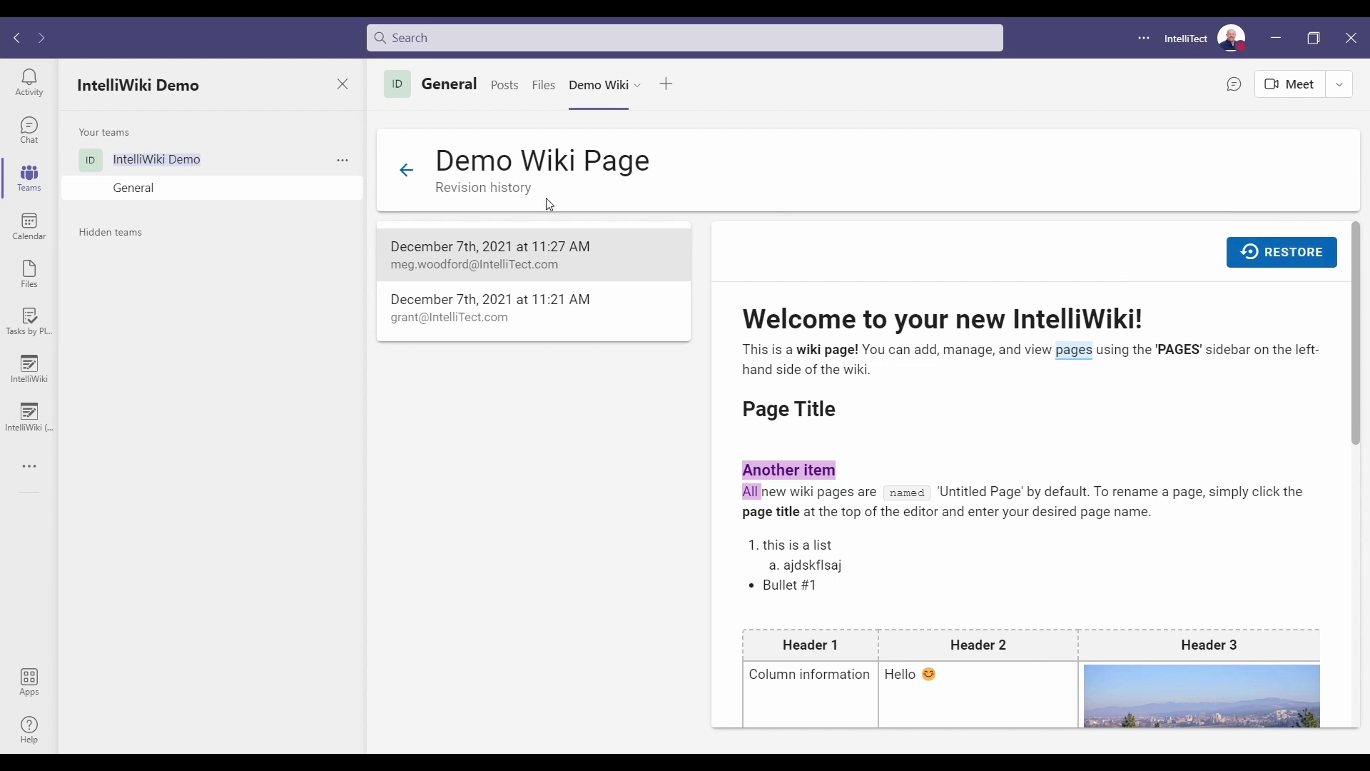
click(407, 170)
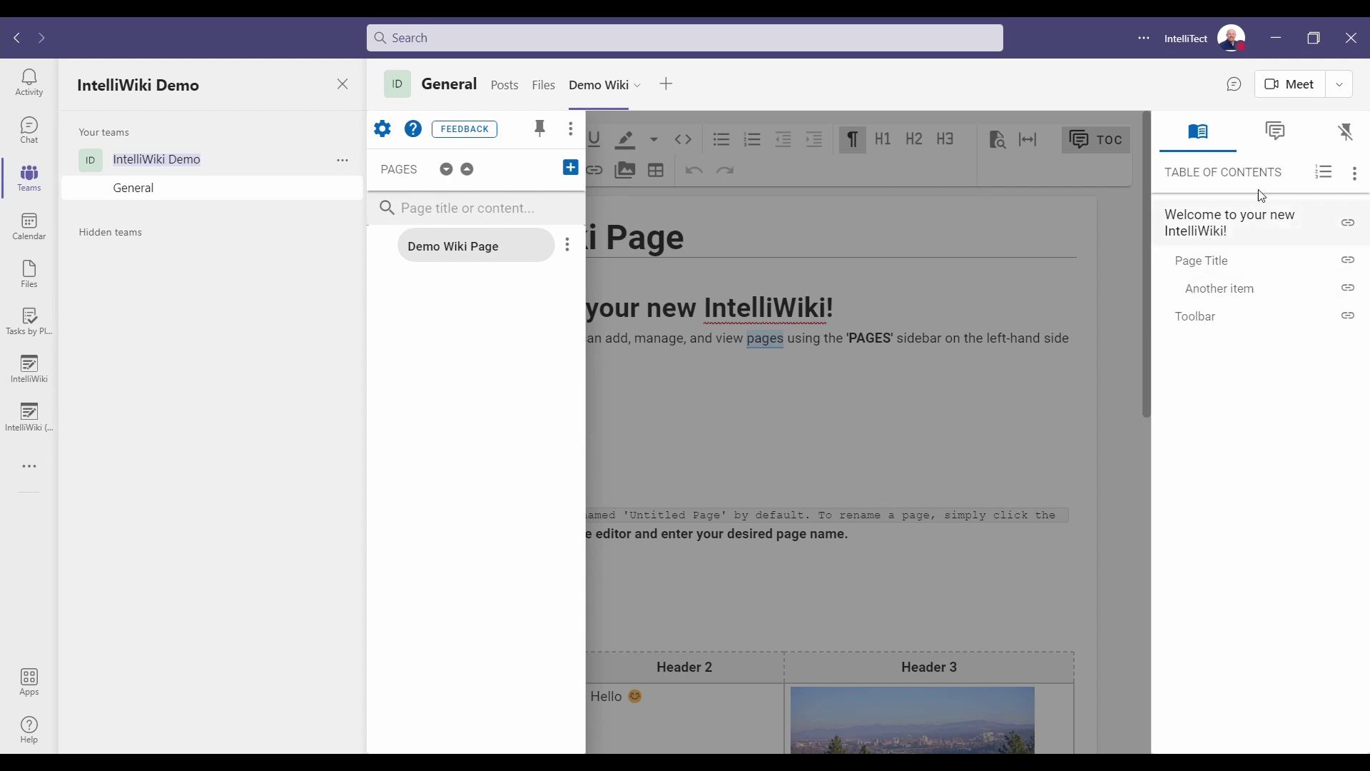
Bring up the Page Options menu for Demo Wiki Page again.
click(1355, 175)
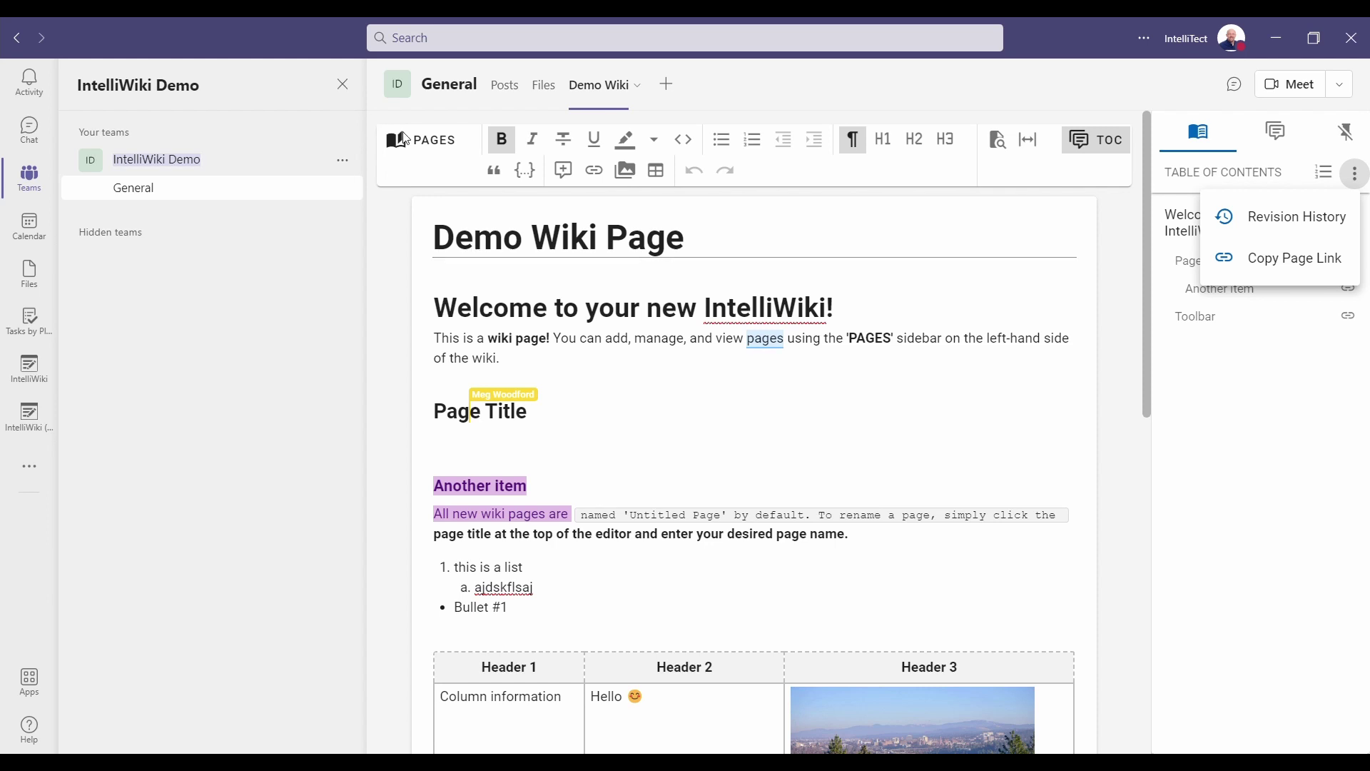
Hide the table of contents and pin the PAGES list beside the editor.
click(1340, 141)
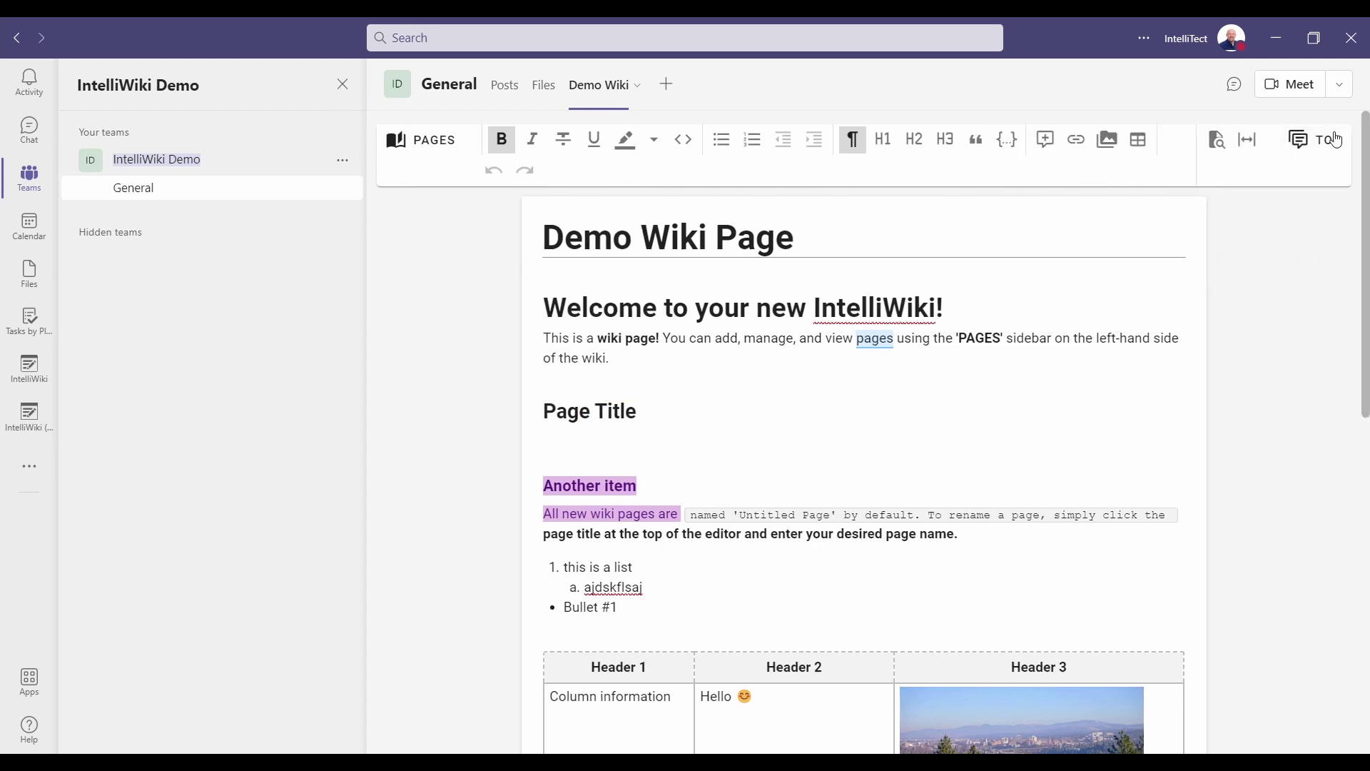
click(429, 140)
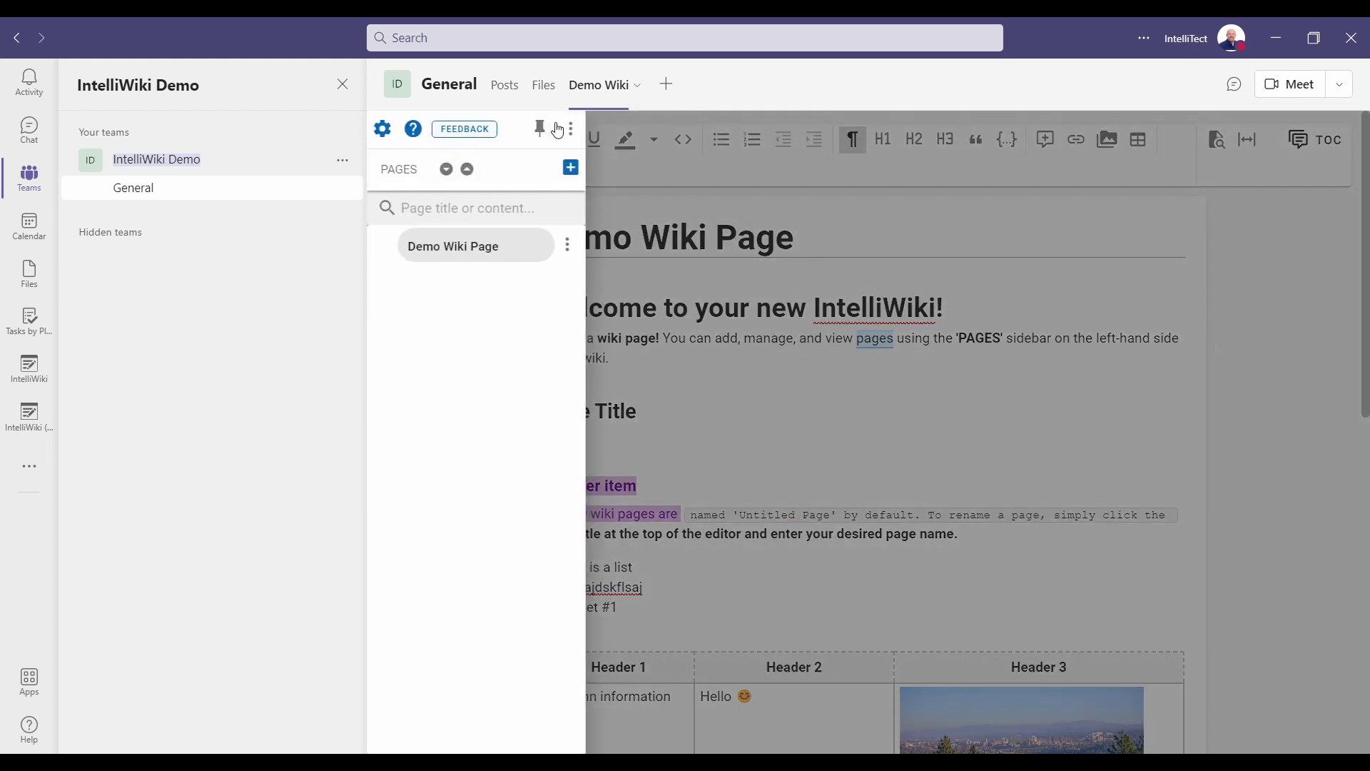
click(544, 131)
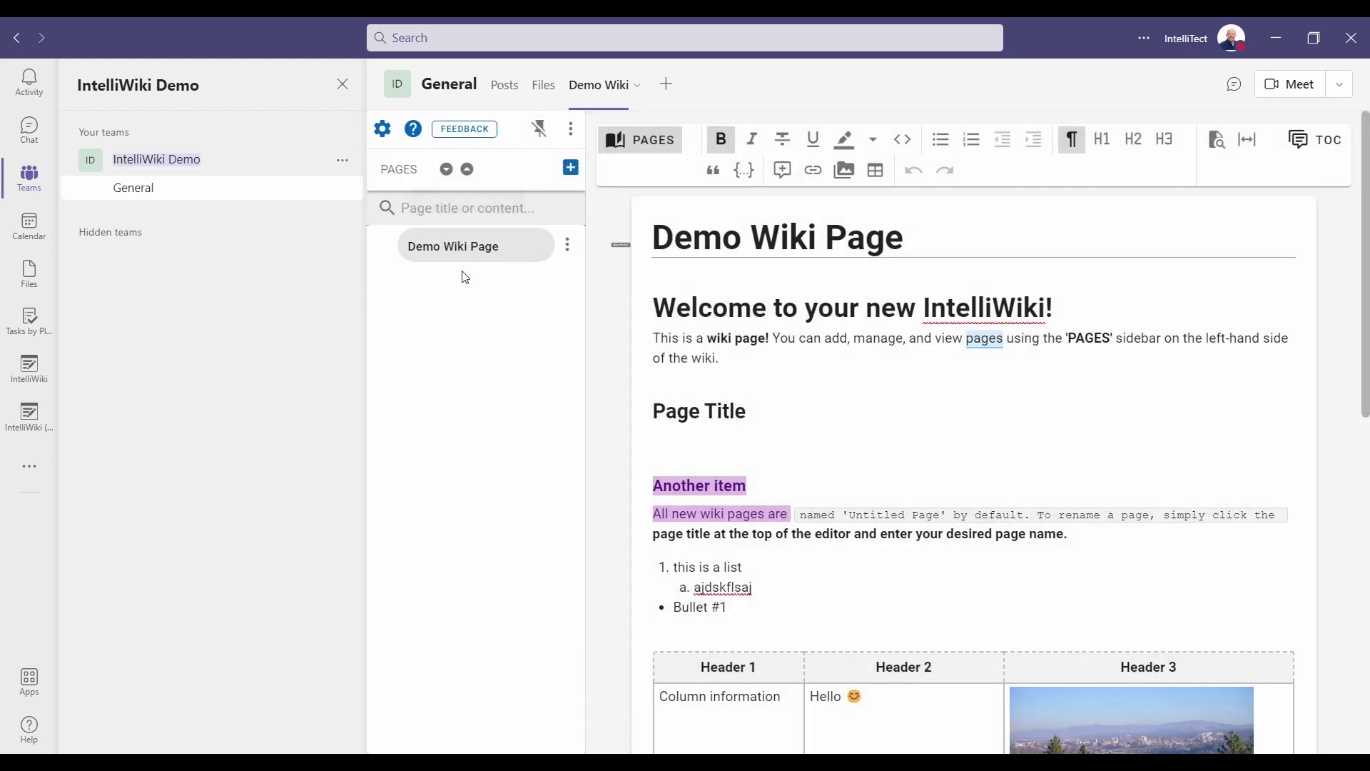
Add two Untitled Pages and drag Demo Wiki Page back above them at the top.
click(575, 173)
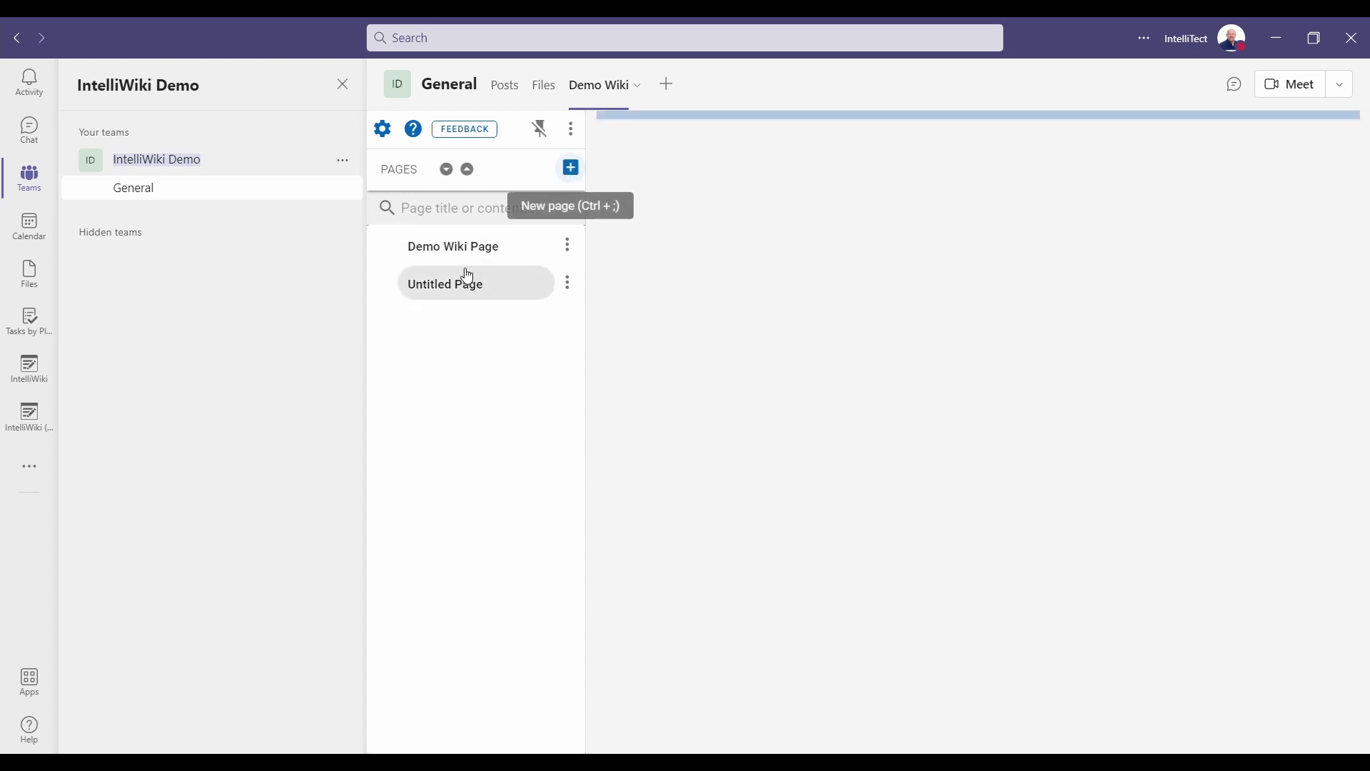
click(570, 174)
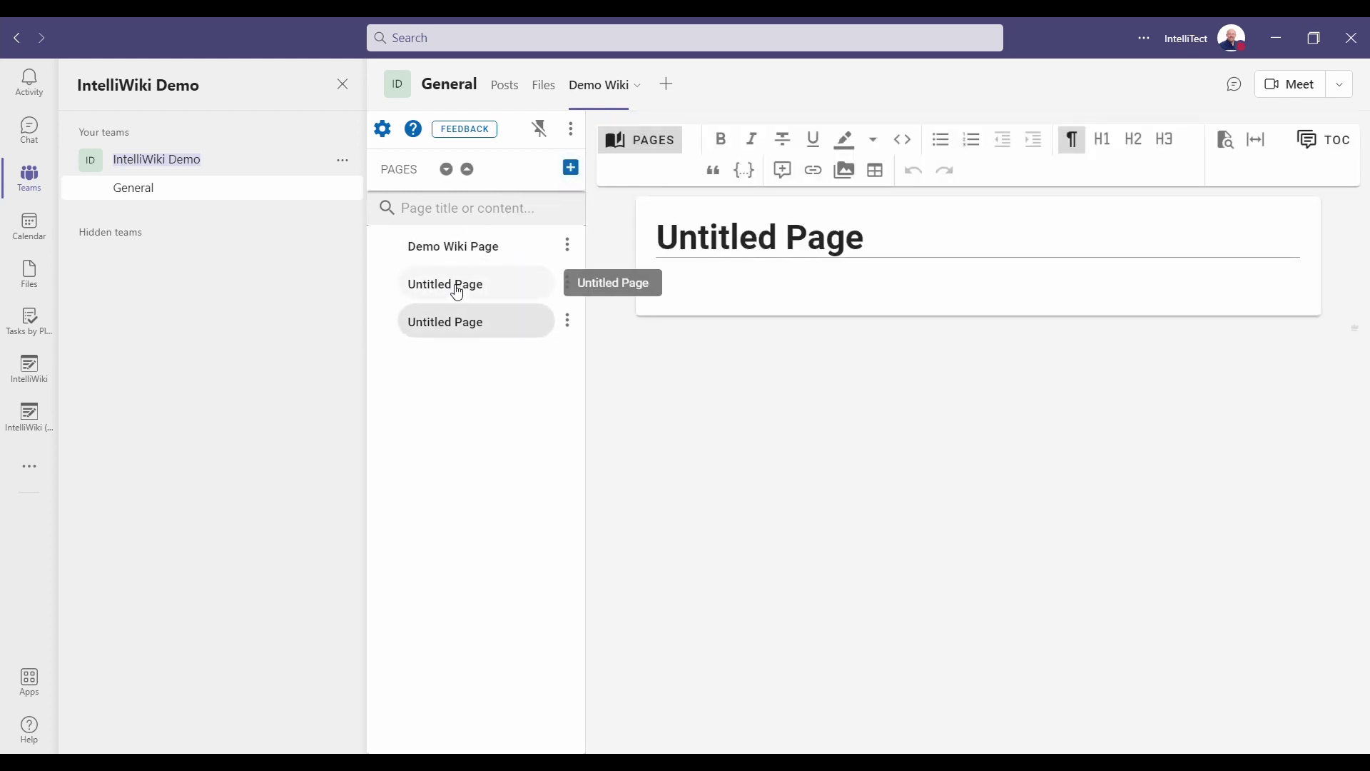
drag(458, 286, 460, 250)
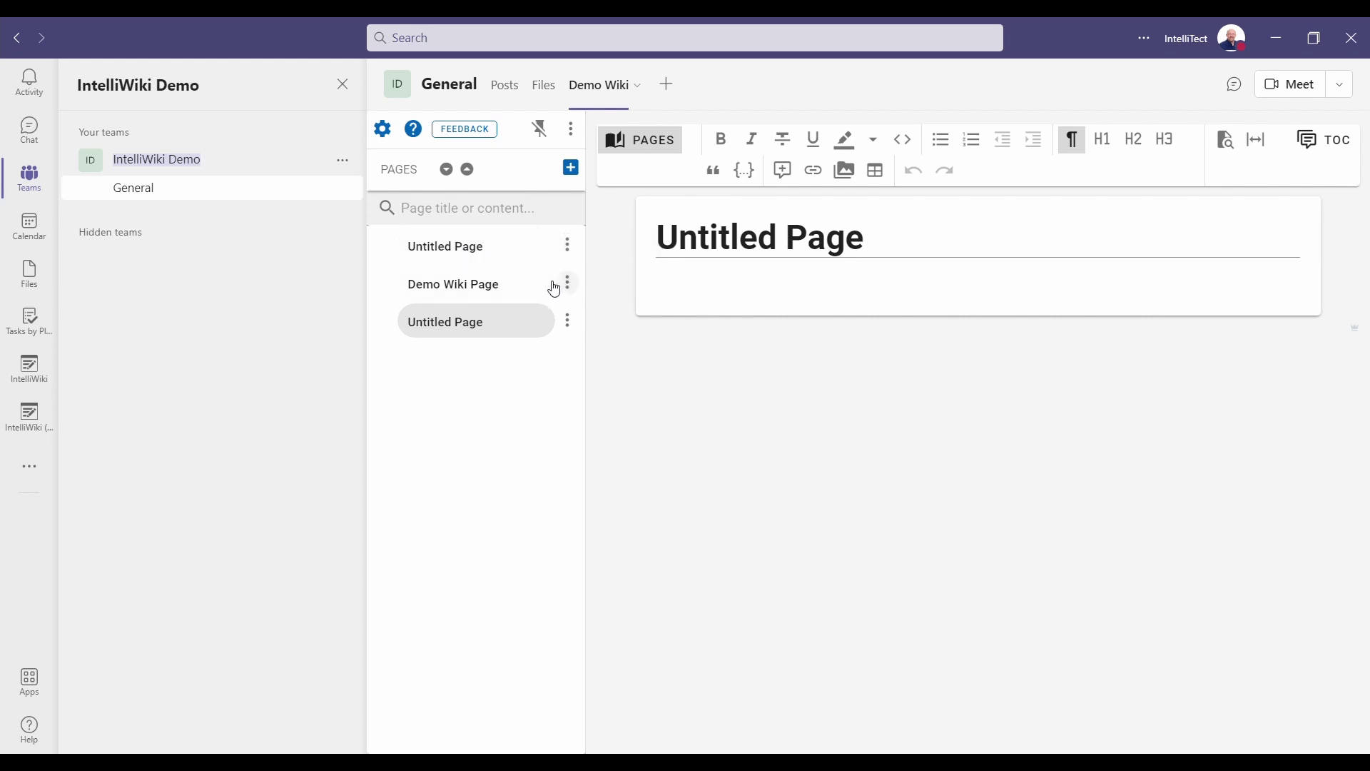
mouse_move(481, 282)
mouse_down()
mouse_move(471, 240)
mouse_move(478, 284)
mouse_move(506, 283)
mouse_up()
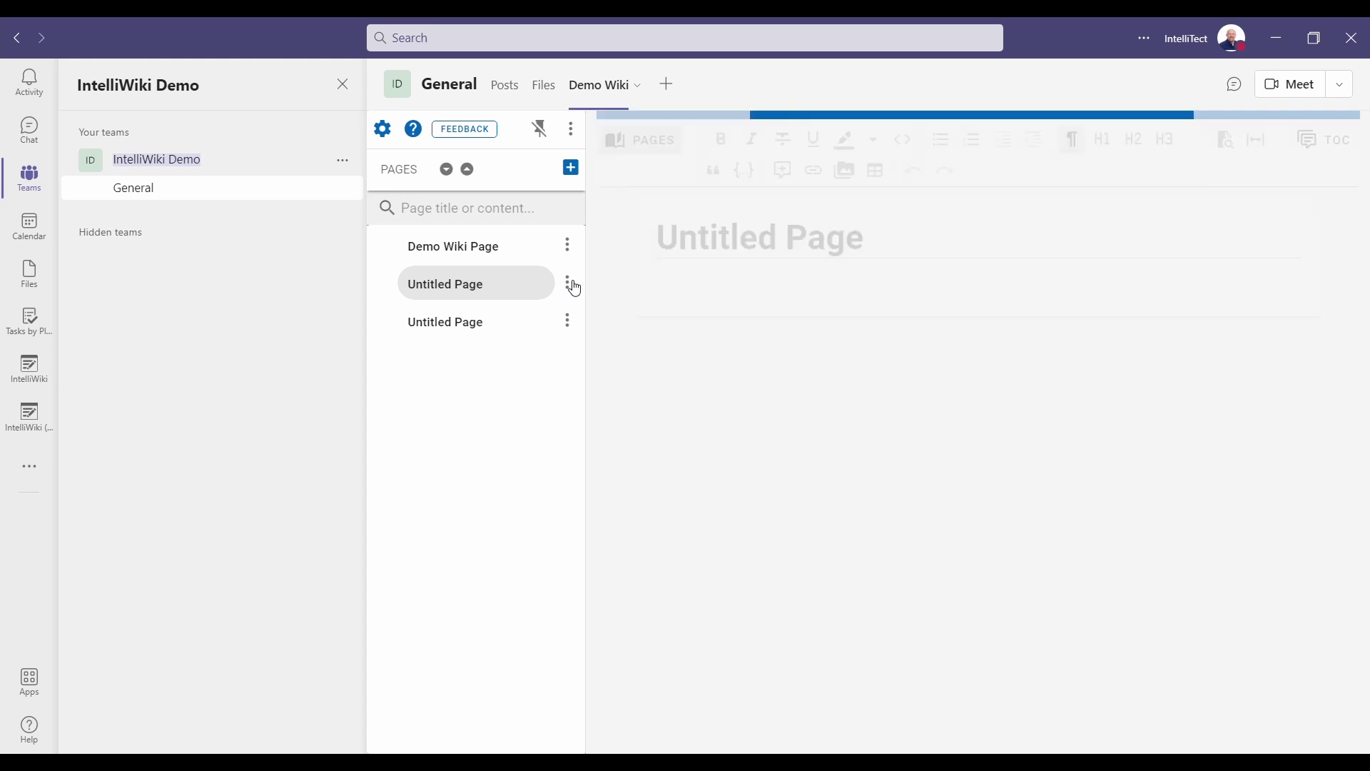
click(569, 285)
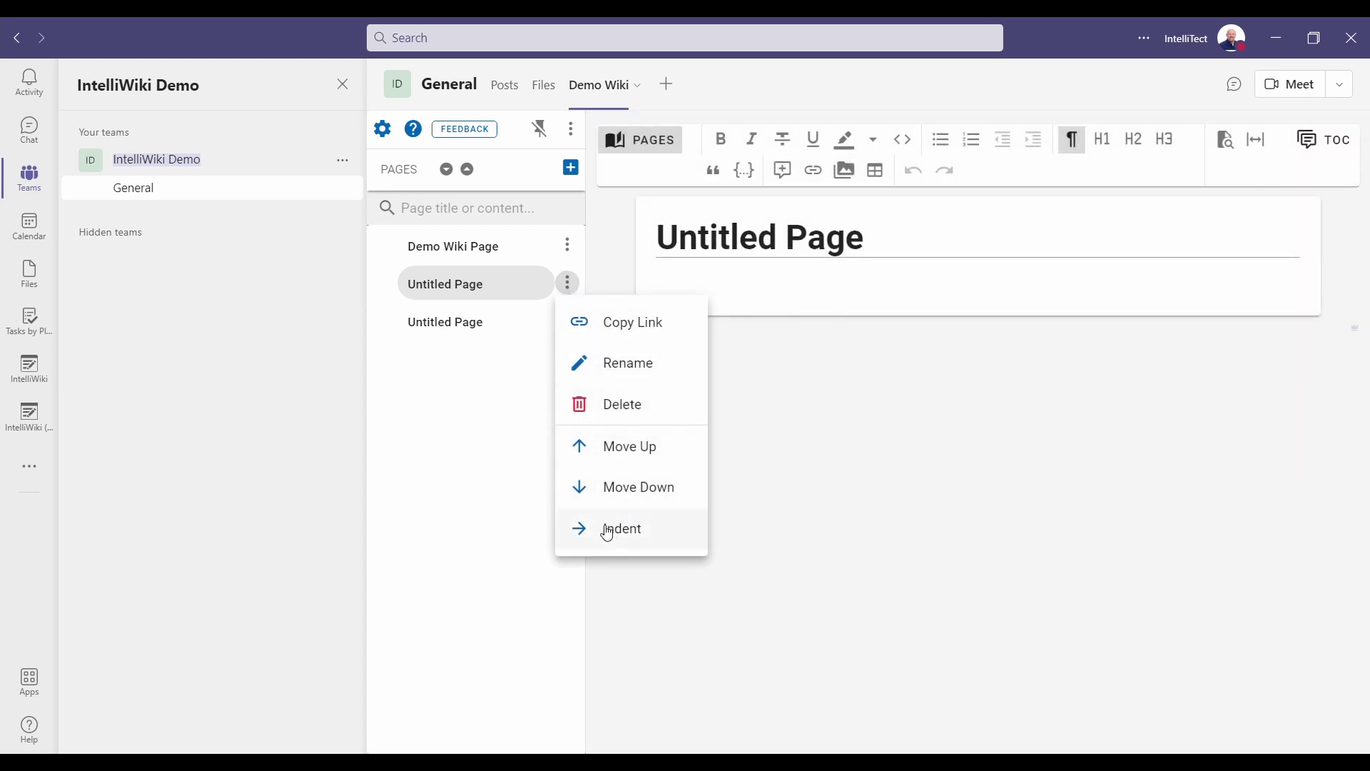
Indent an Untitled Page under Demo Wiki Page and expand it to reveal the sub-page.
click(628, 545)
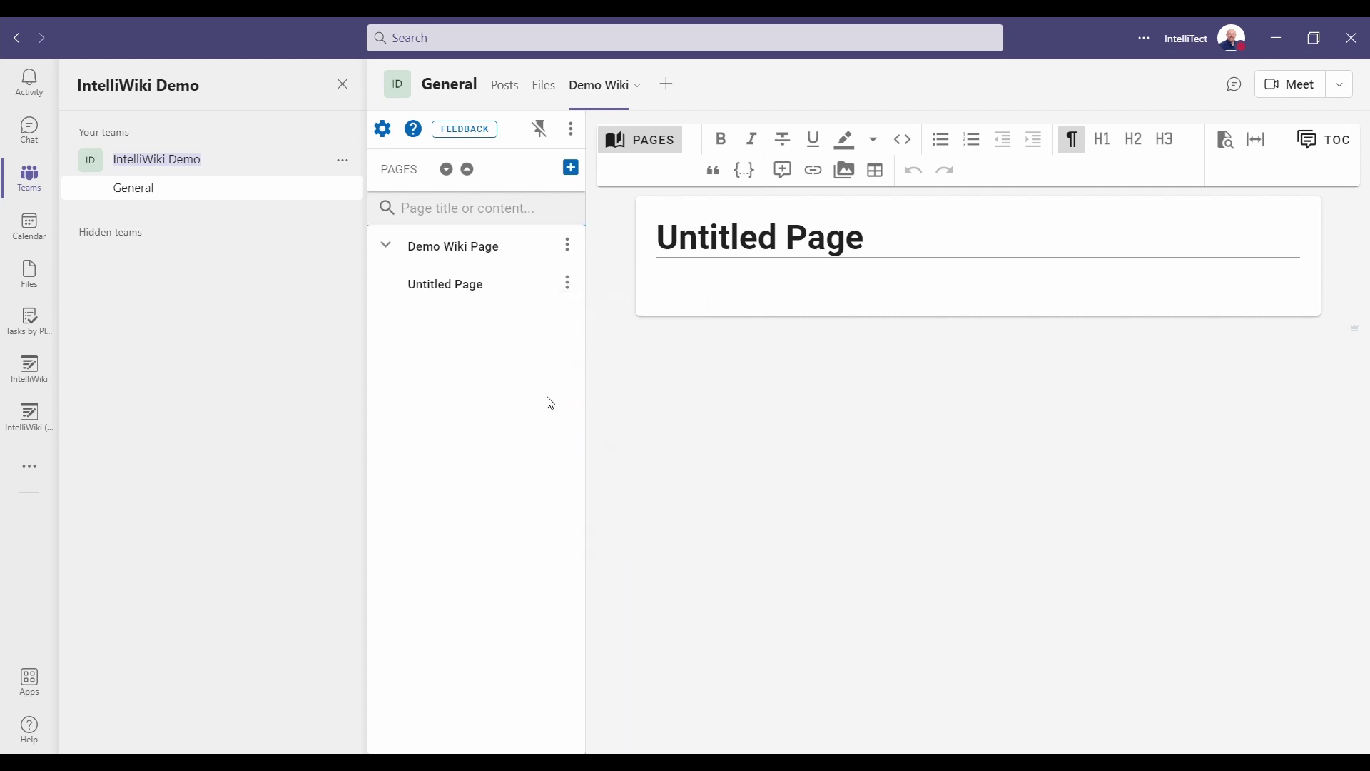
click(398, 250)
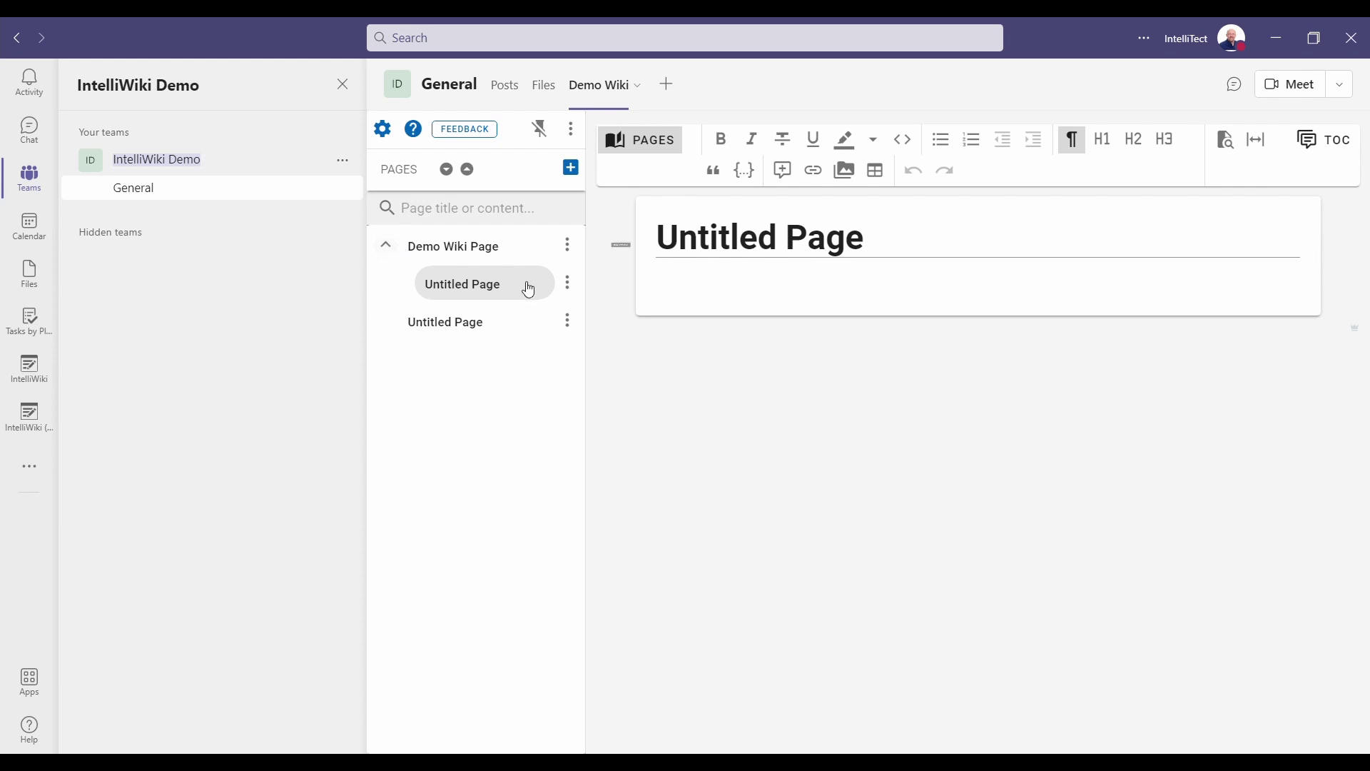
click(568, 284)
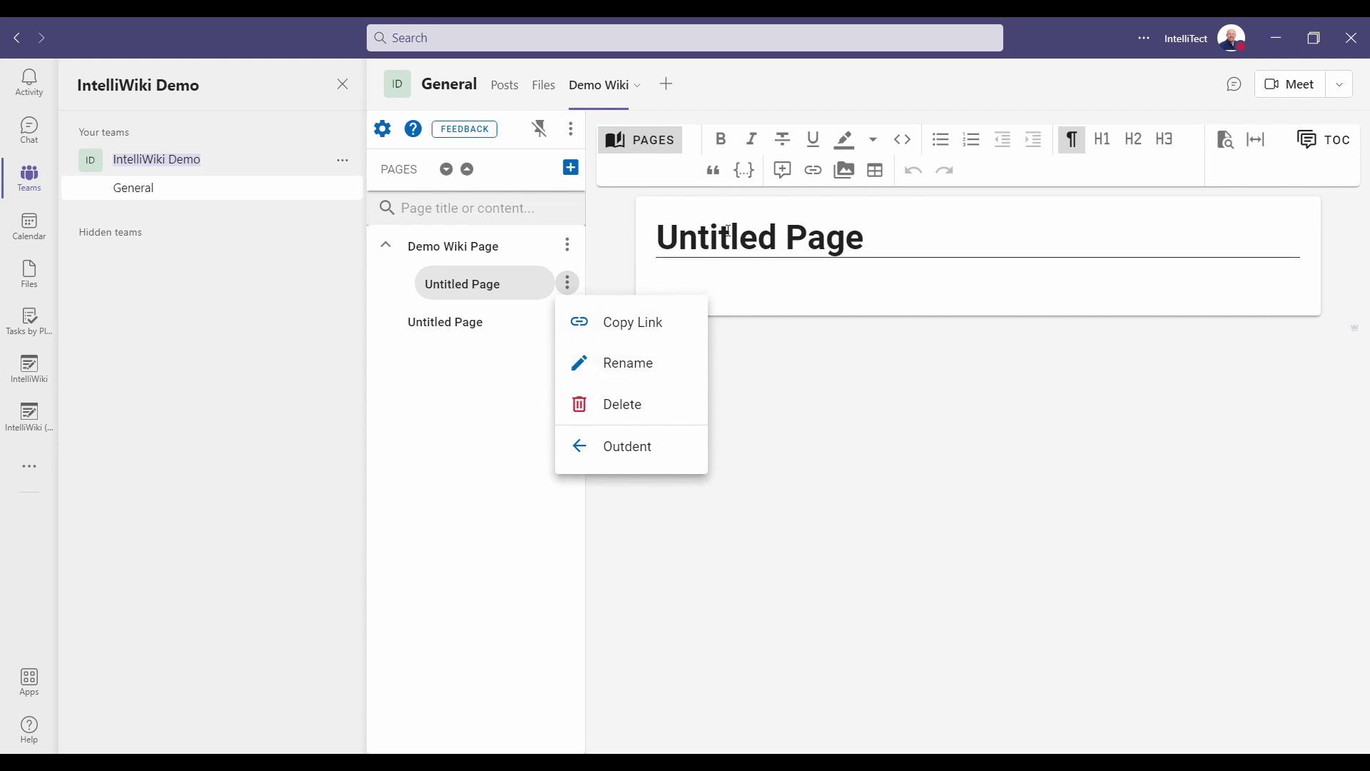
Delete the Untitled sub-page, then restore it from the pages recycle bin.
click(634, 411)
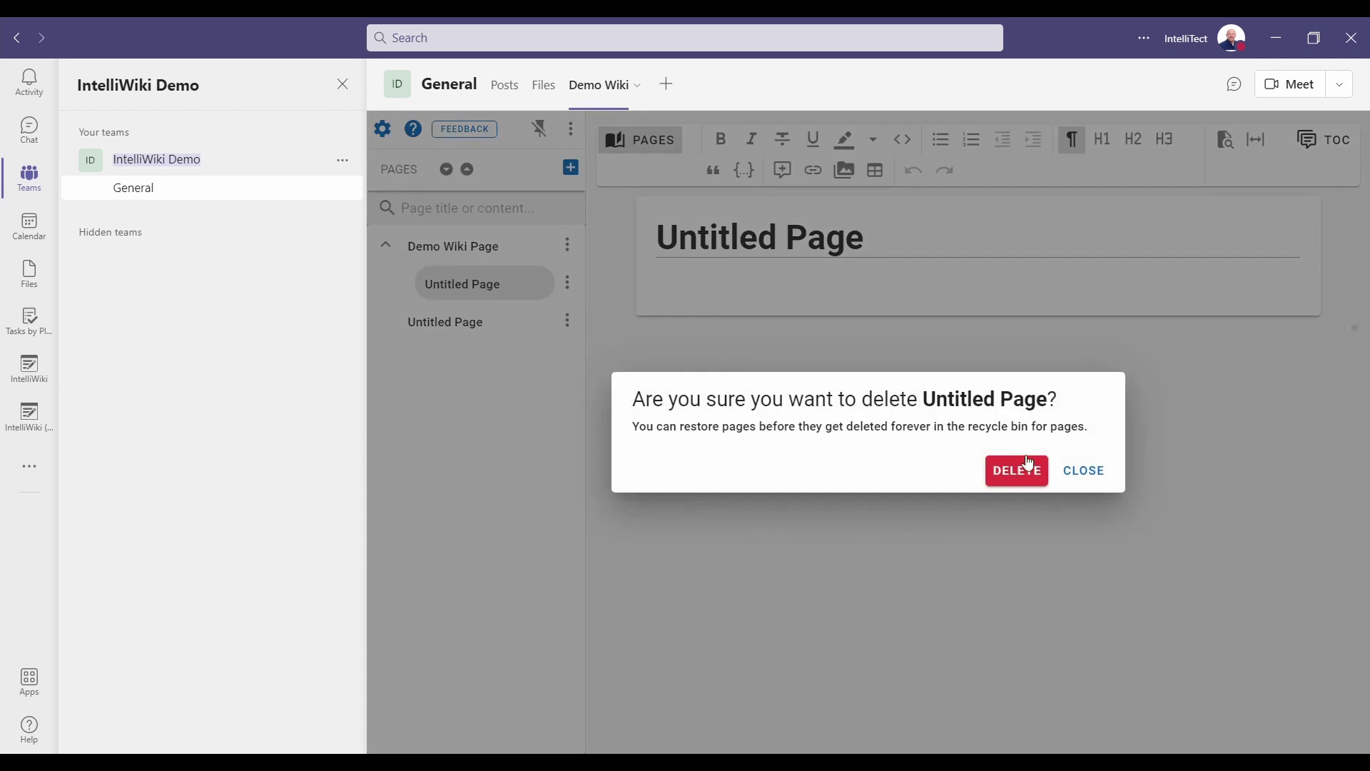
click(1032, 486)
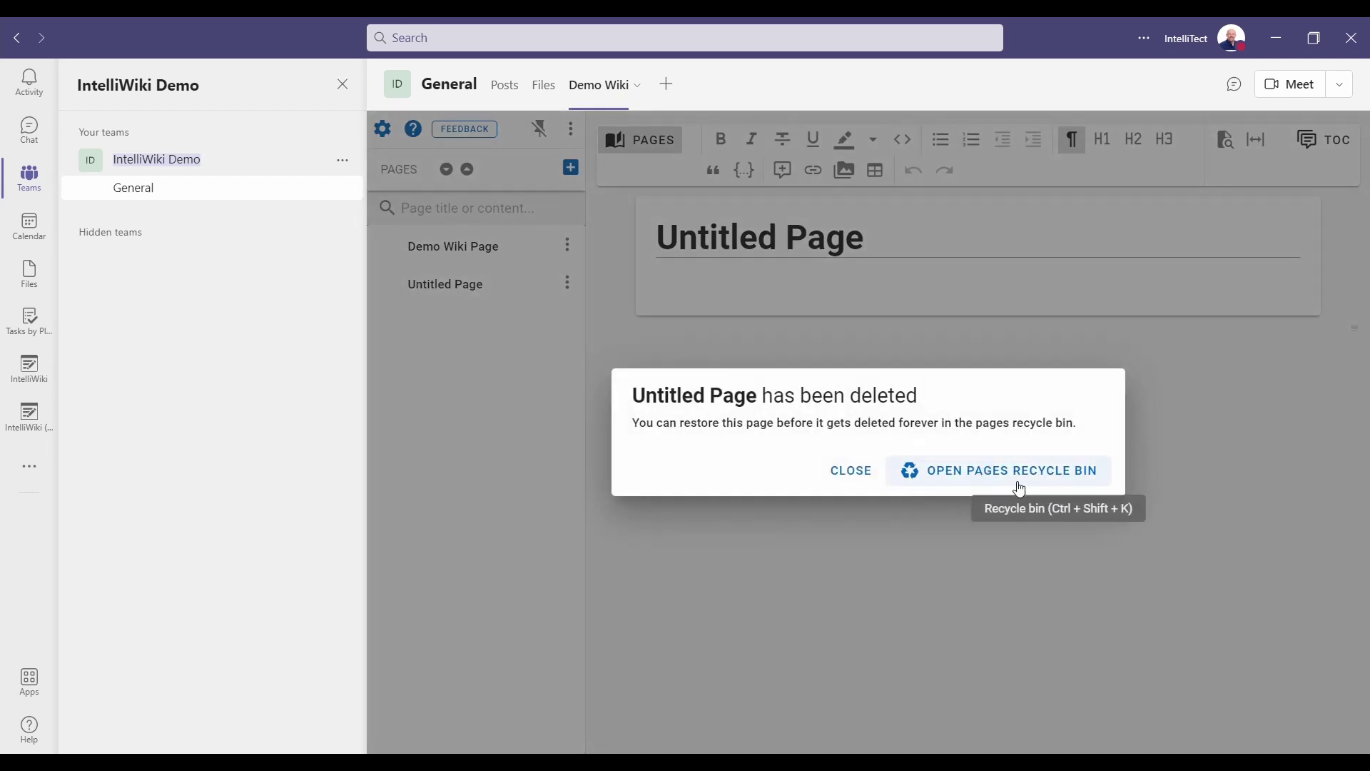
click(972, 483)
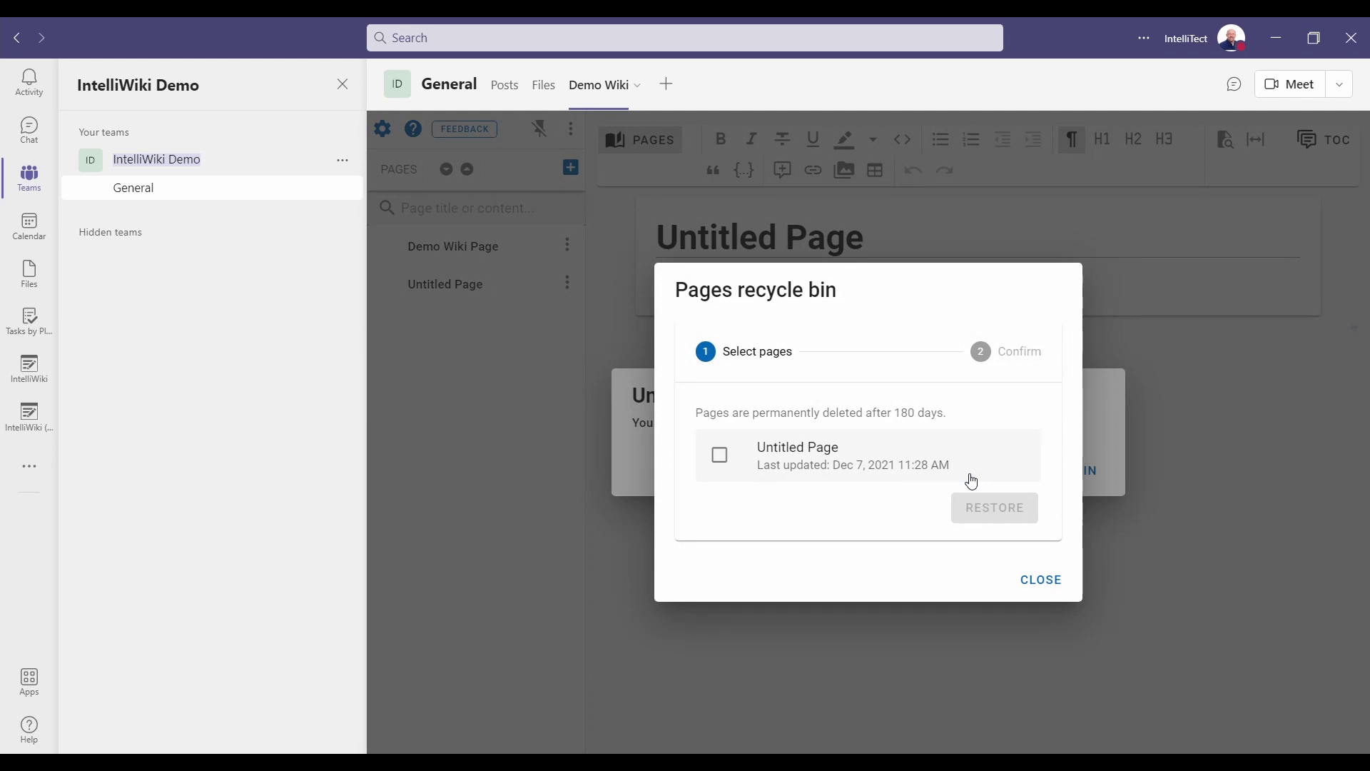
click(859, 461)
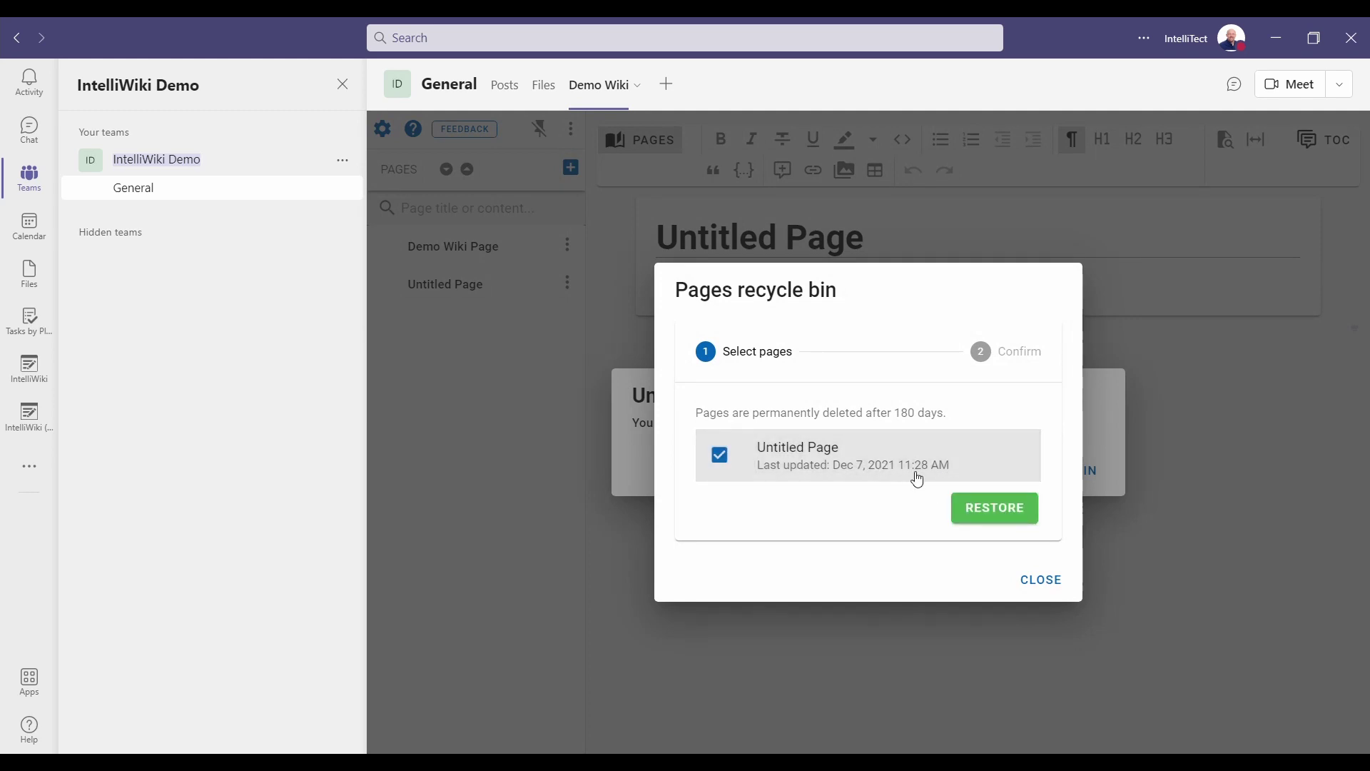
click(1010, 508)
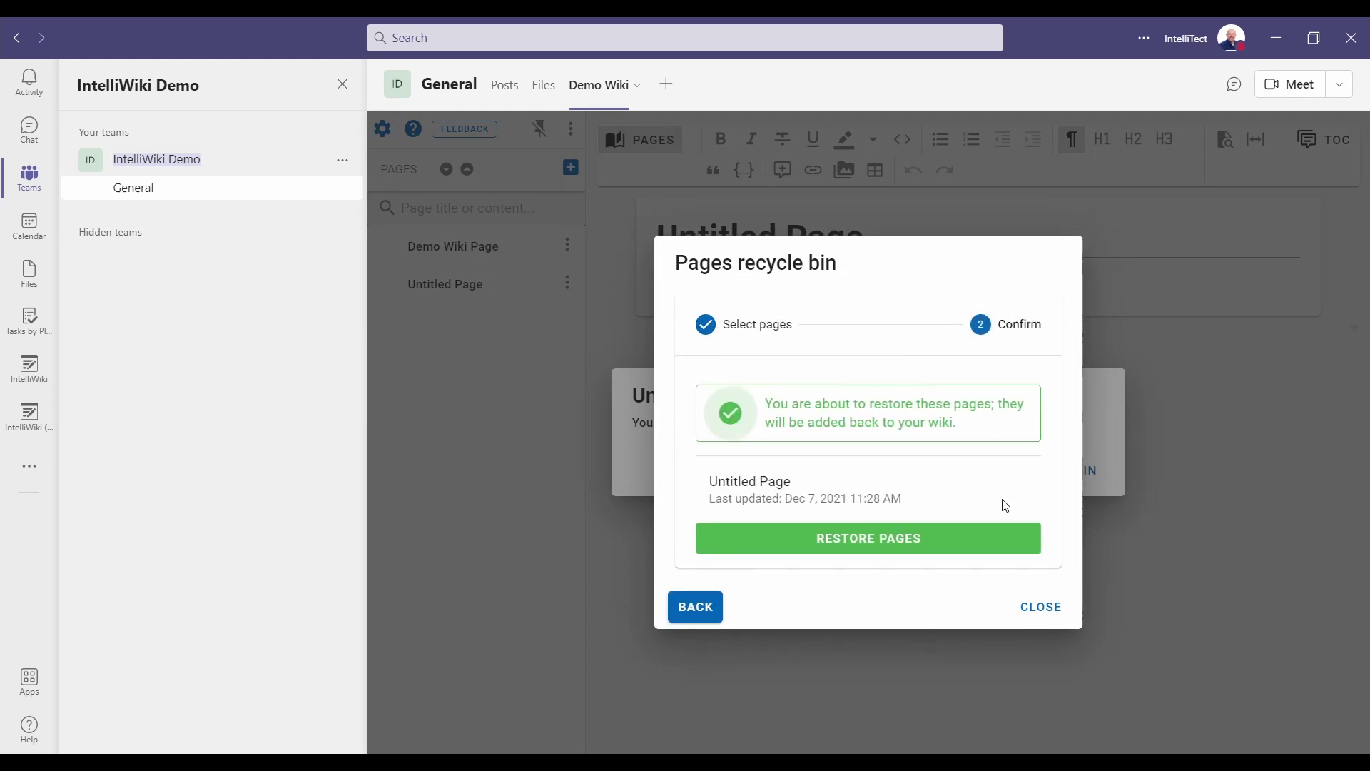
click(933, 542)
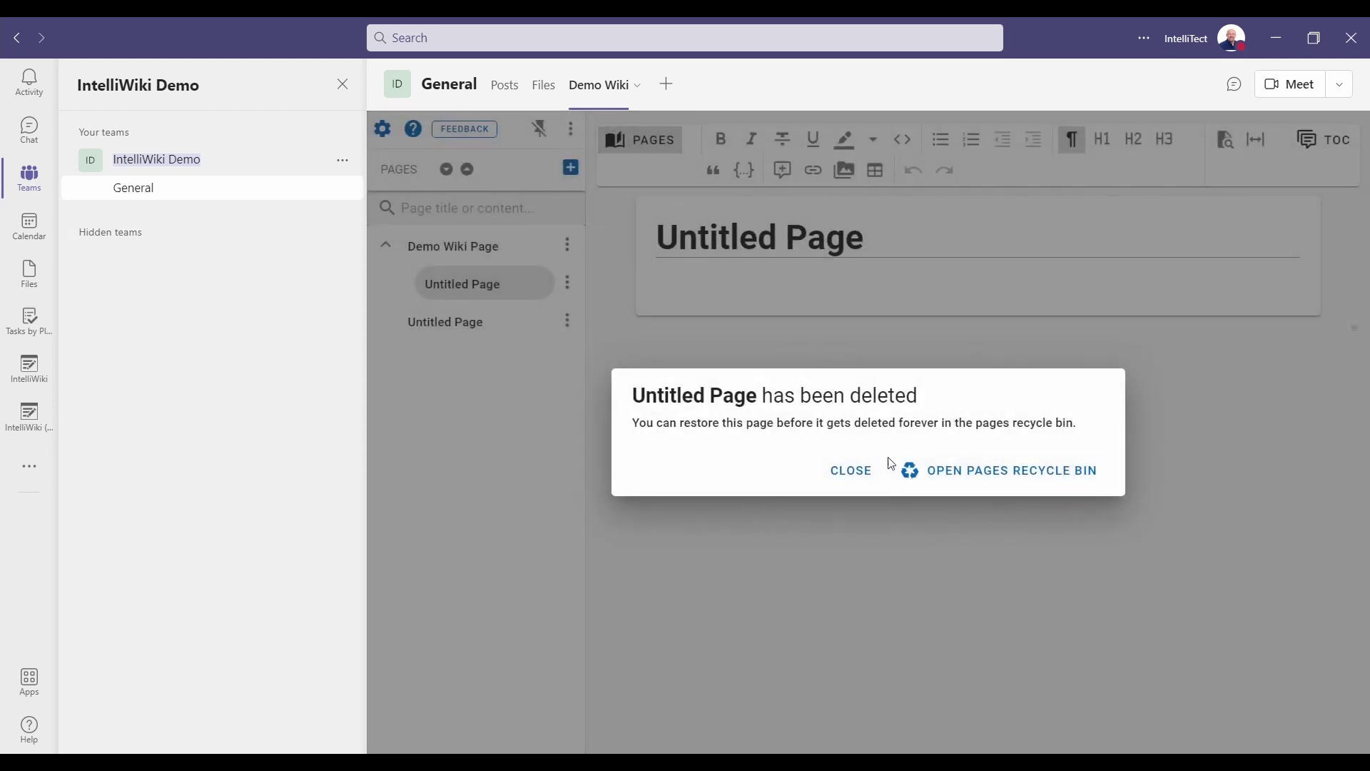
click(853, 471)
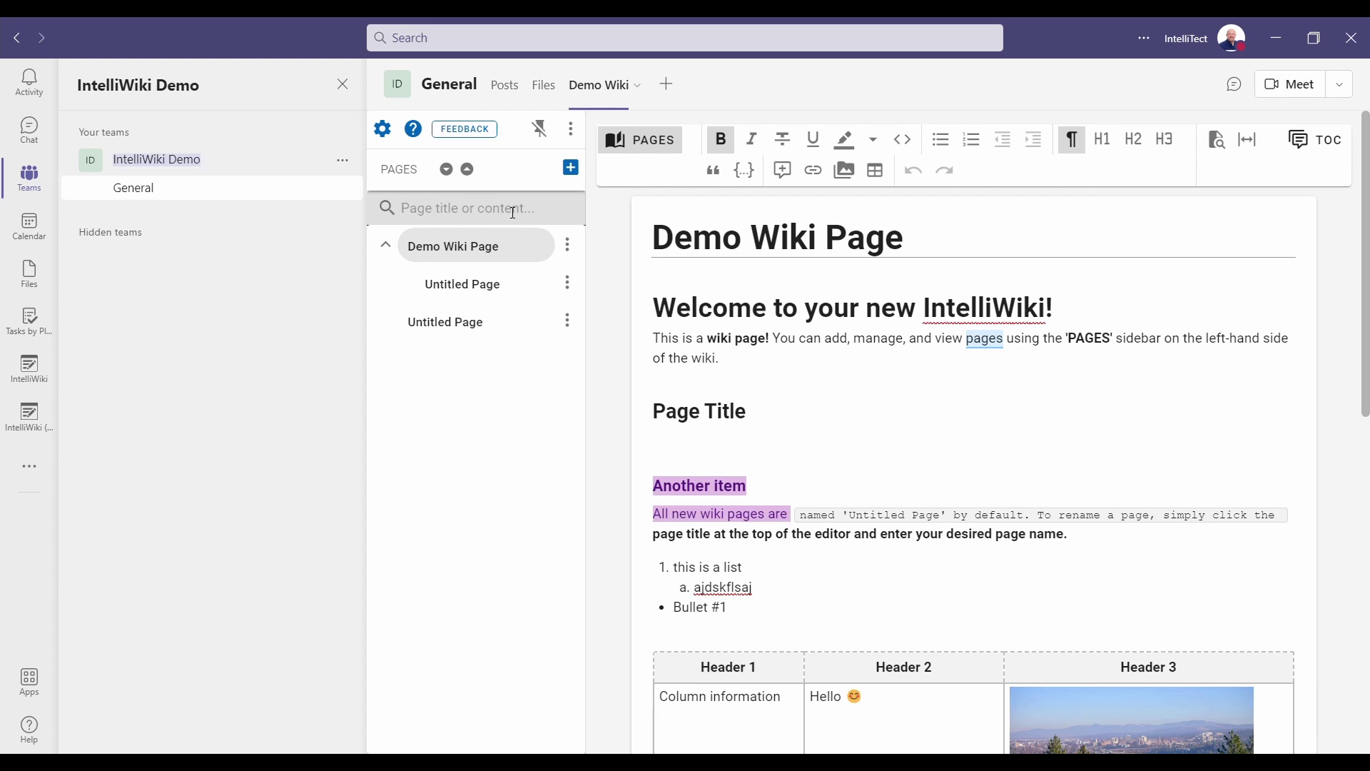
click(571, 129)
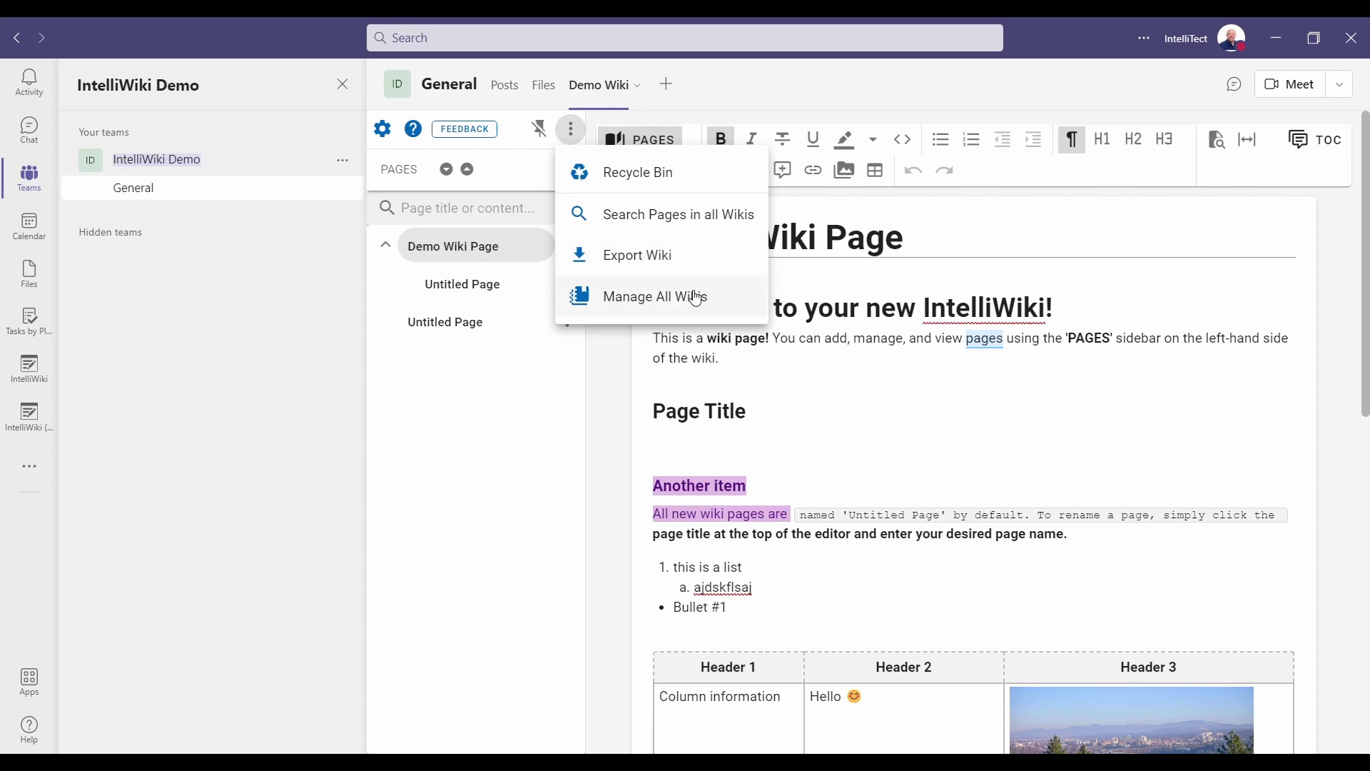
click(502, 170)
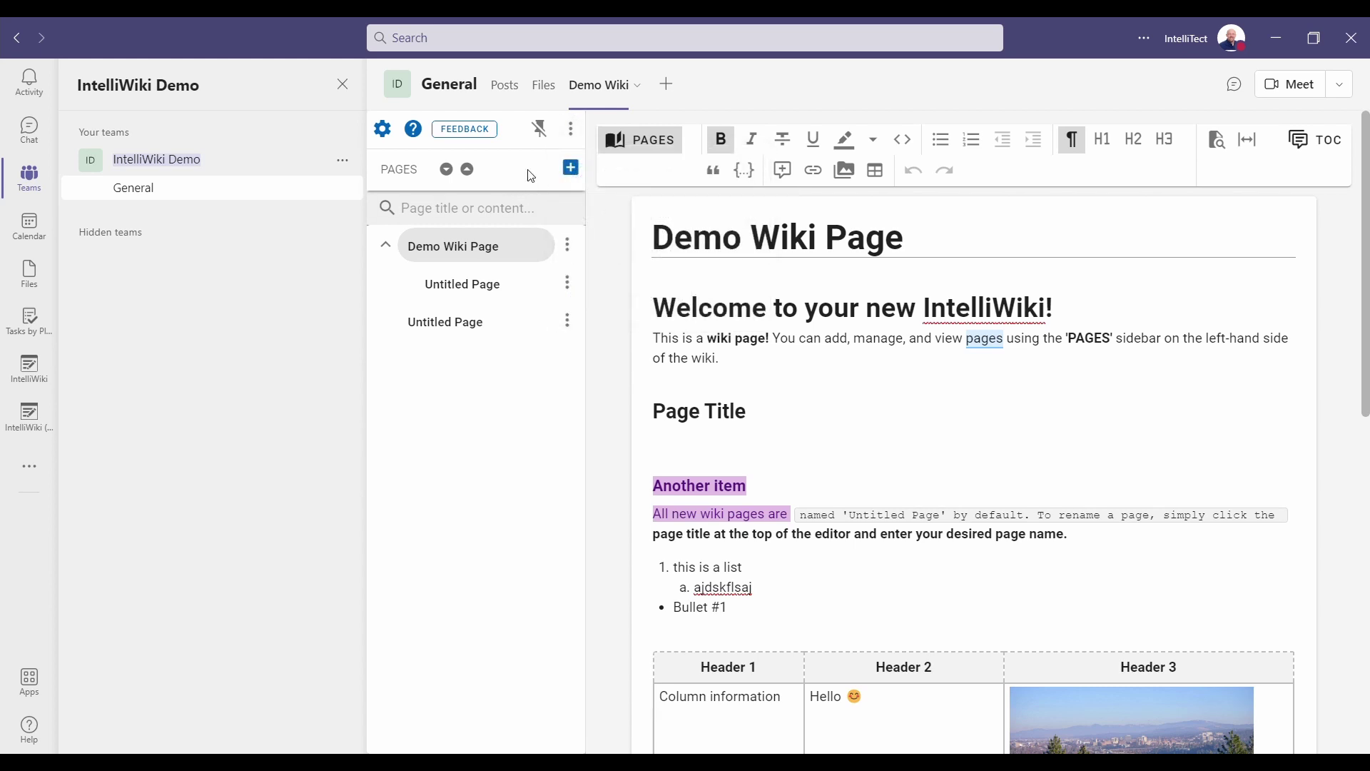
Switch team members to Read-only access, then back to Modify content, in the wiki settings.
click(384, 132)
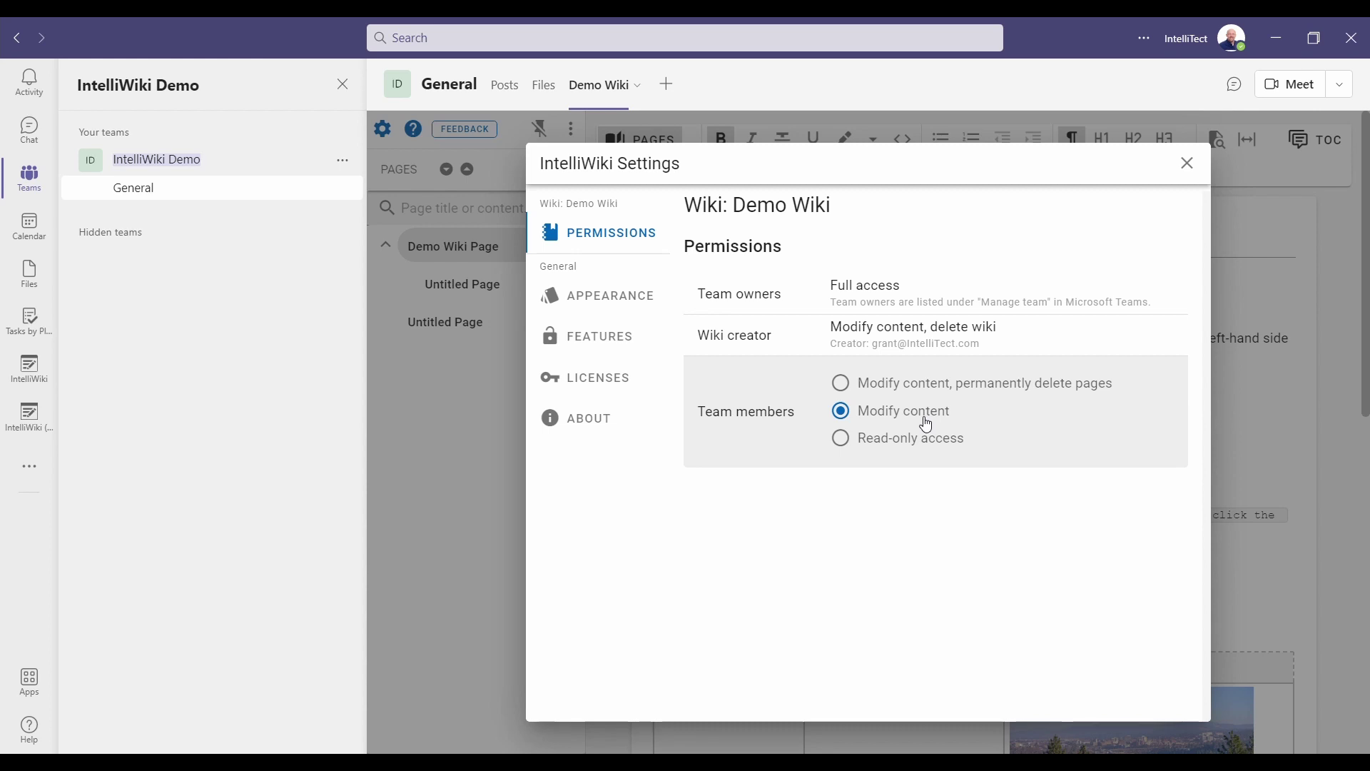
click(873, 444)
click(841, 412)
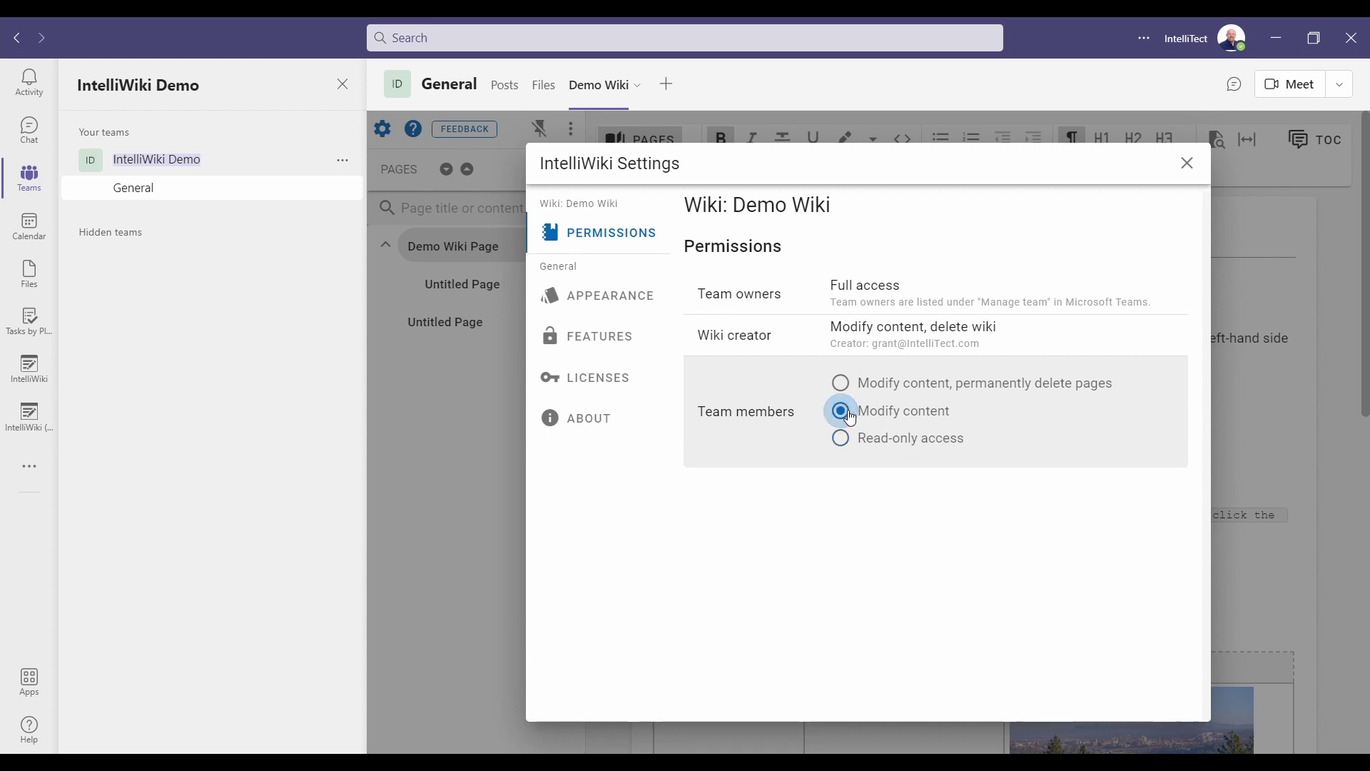
click(604, 303)
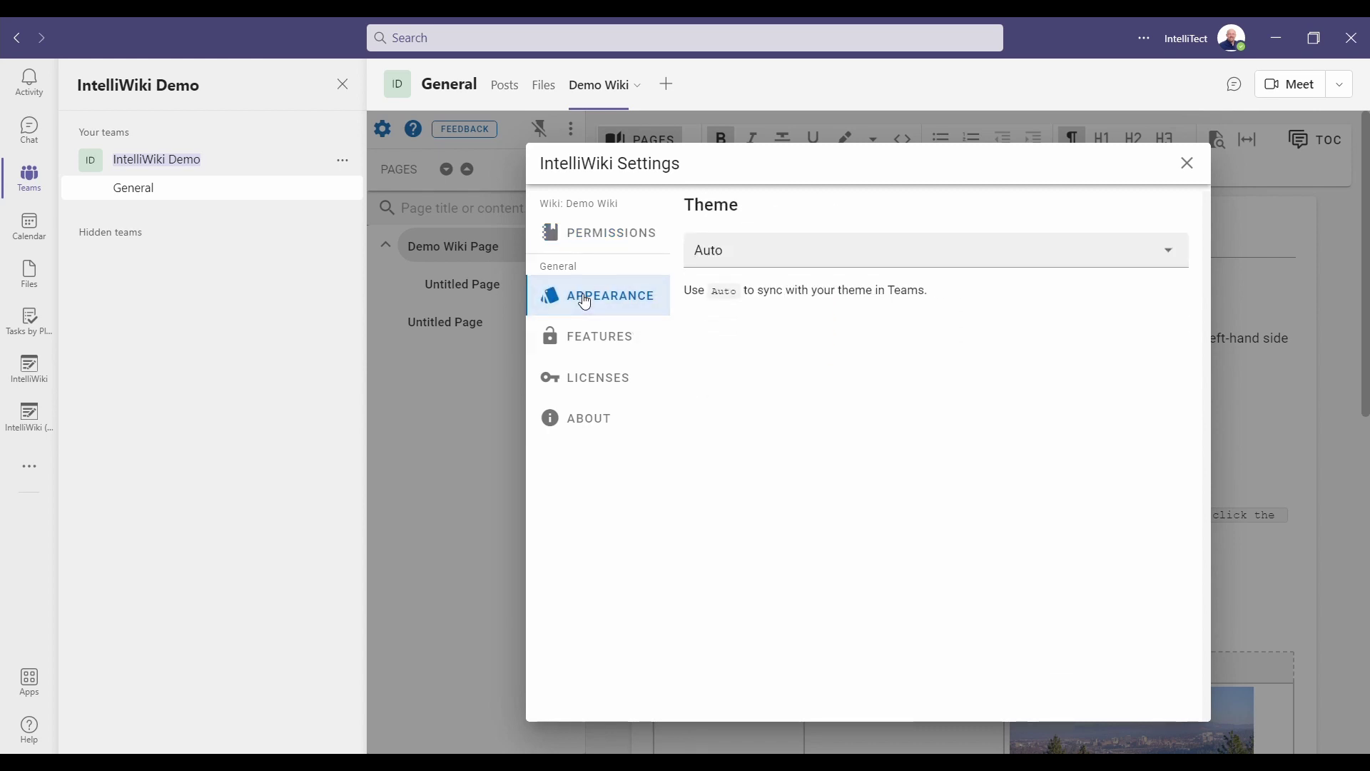
Leave the theme on Auto, review the Admin consent feature, and close the settings.
click(826, 251)
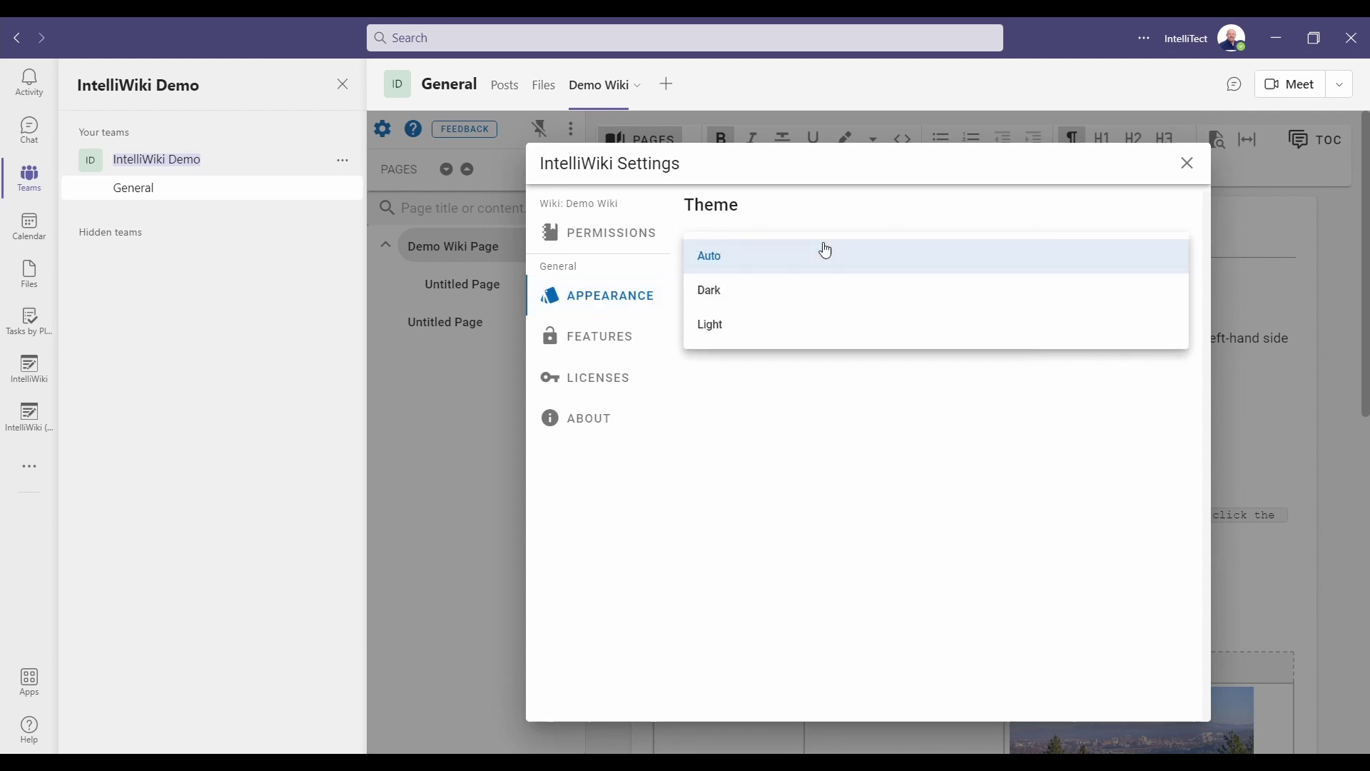
click(884, 214)
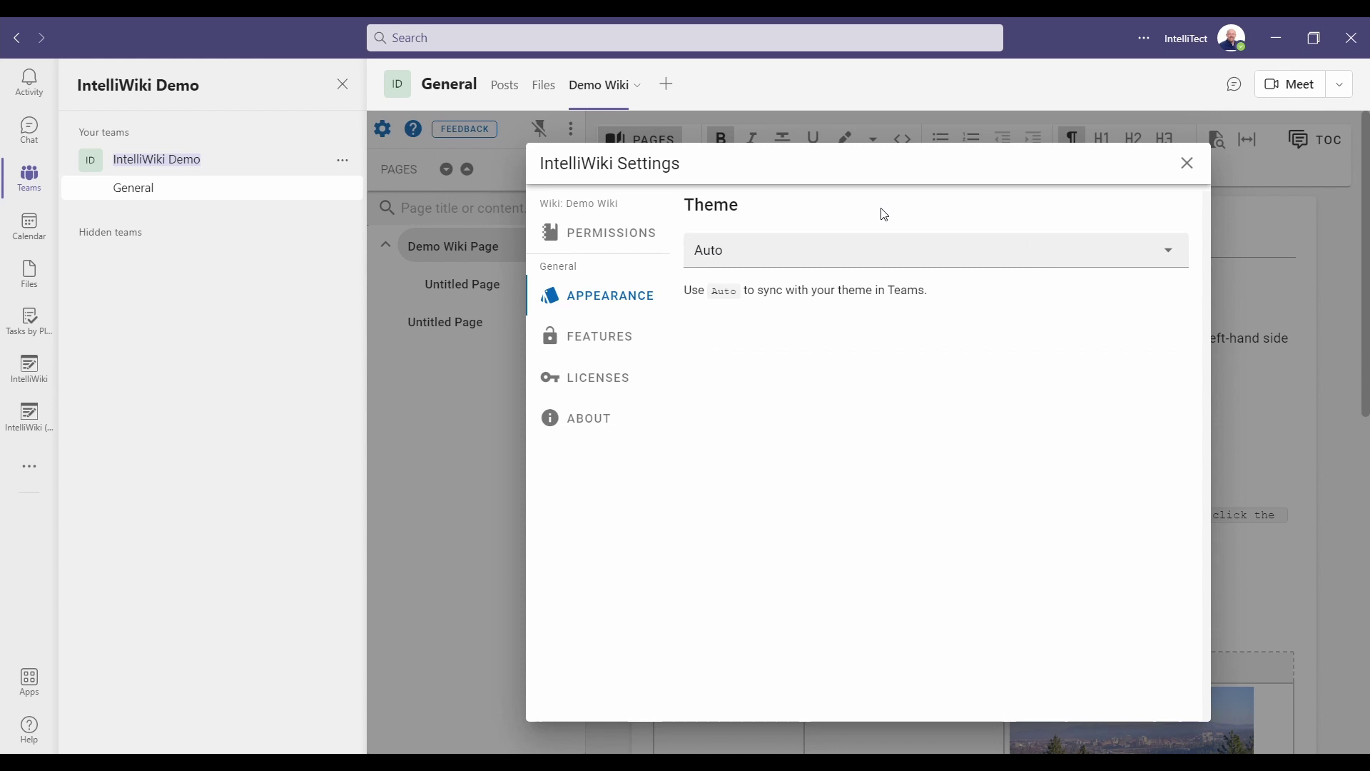
click(604, 346)
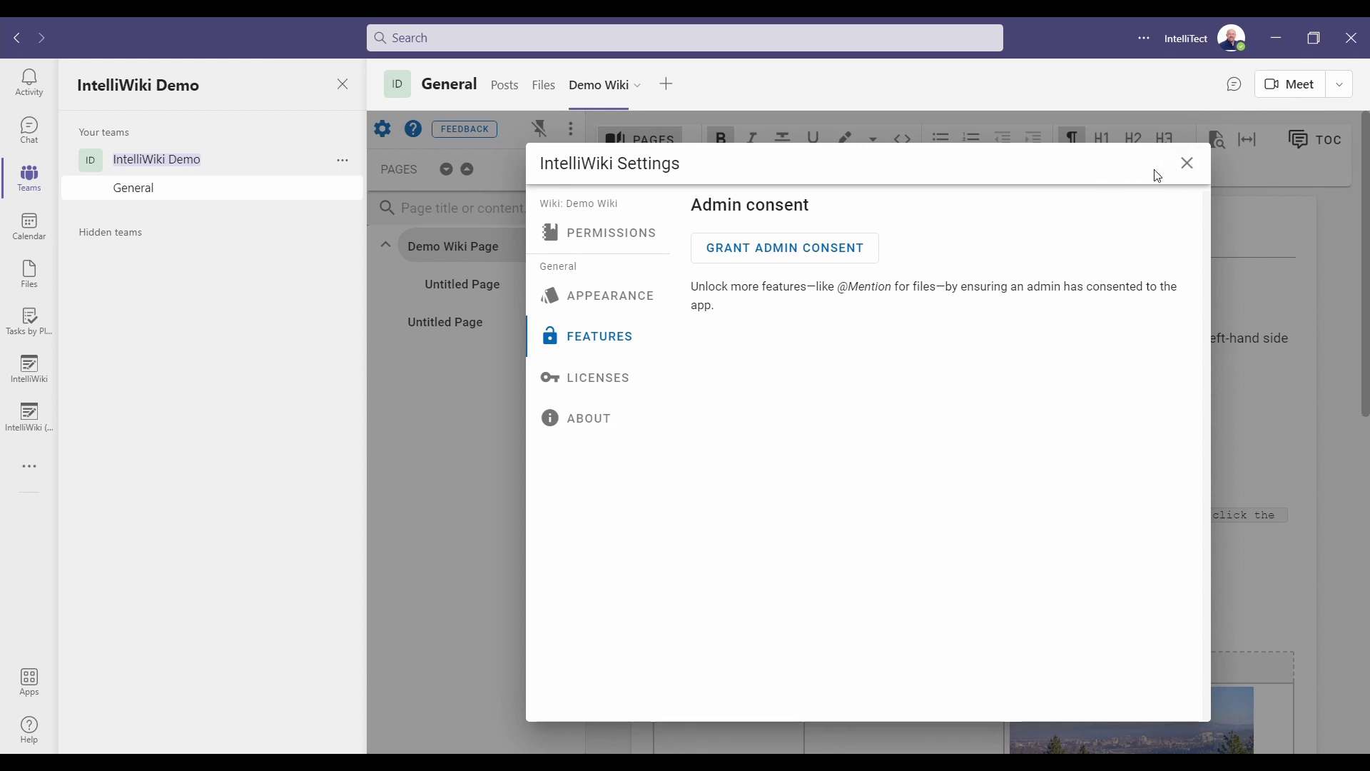
click(1188, 164)
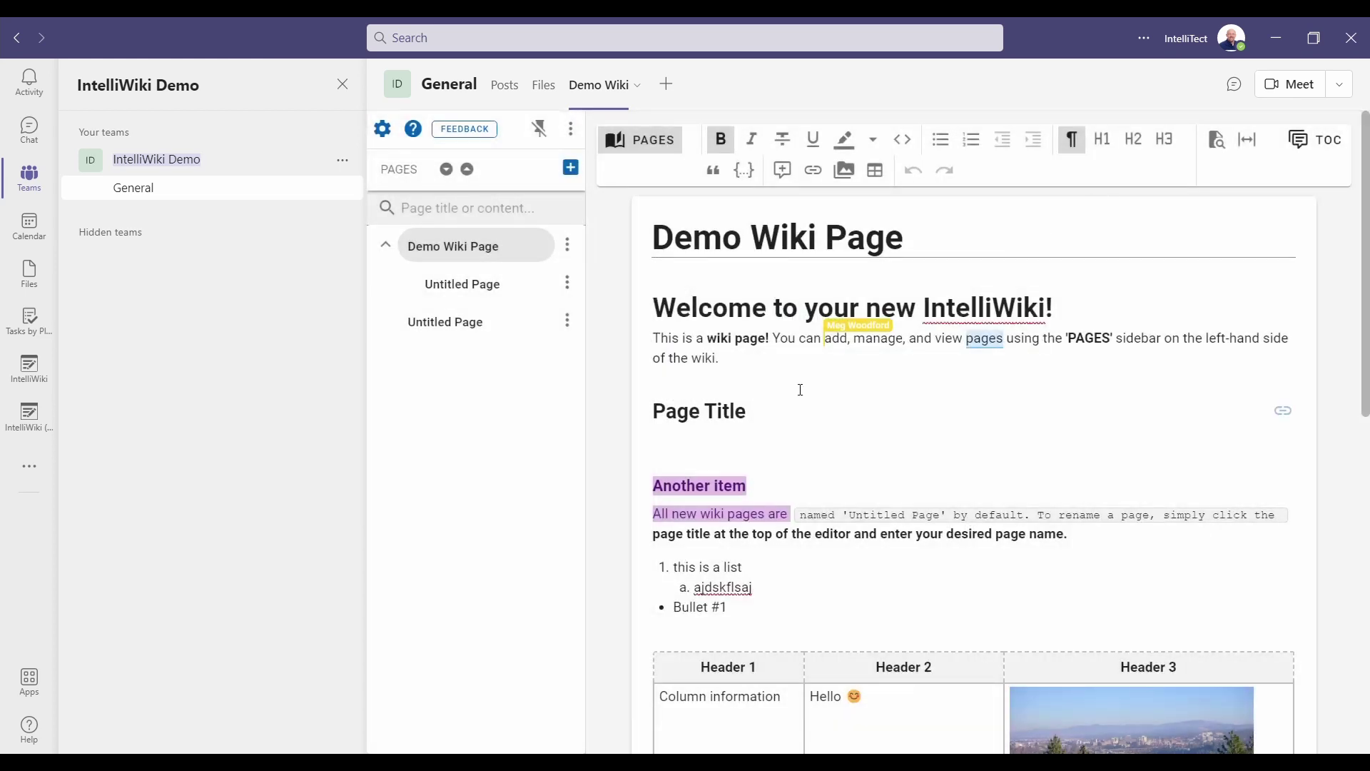
click(718, 449)
text(@)
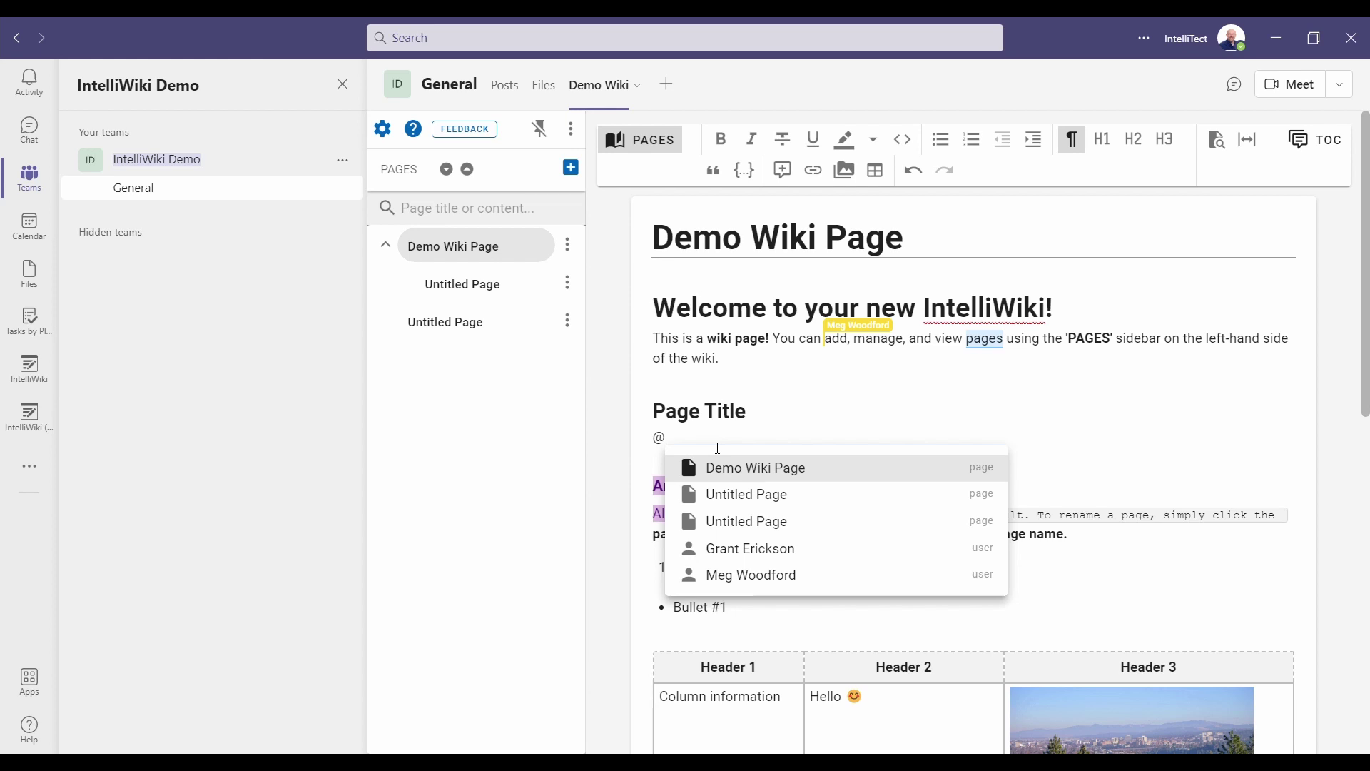
text(meg)
key(Return)
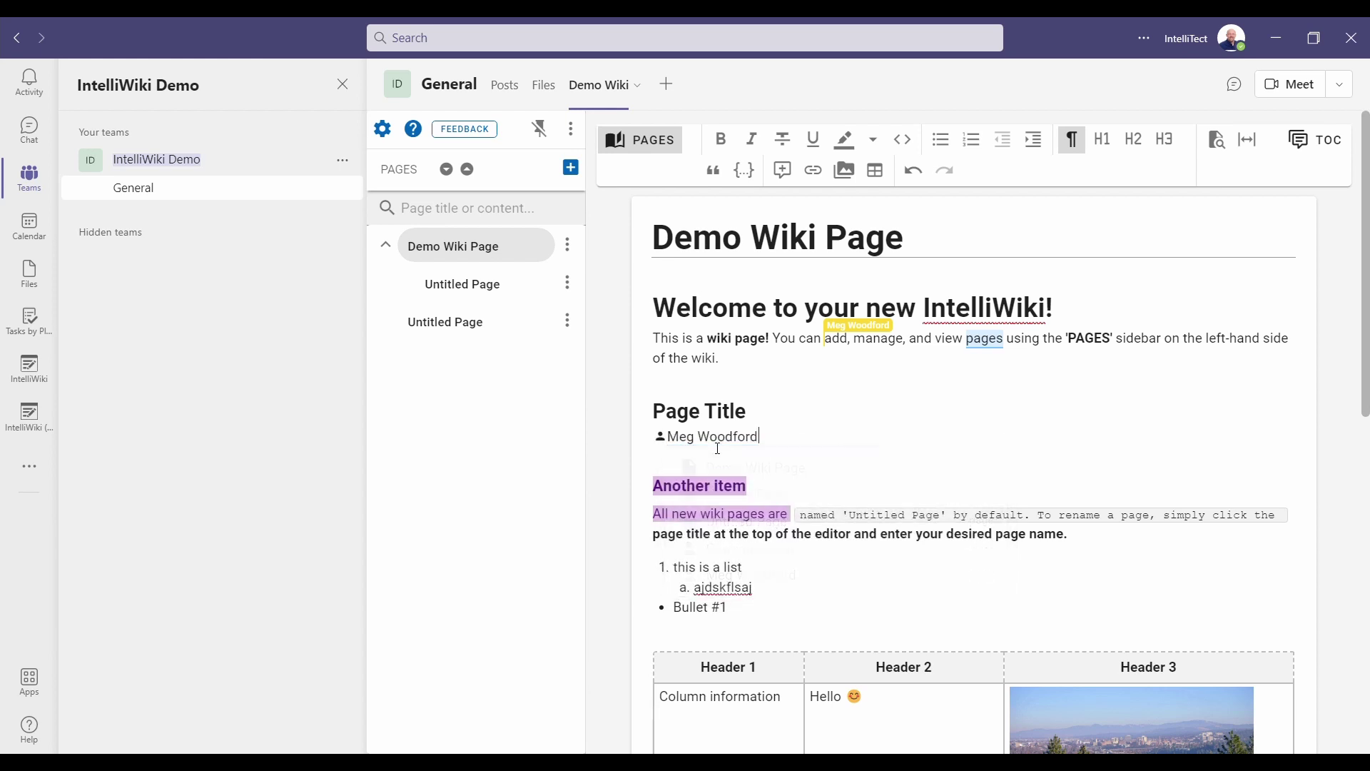
key(Return)
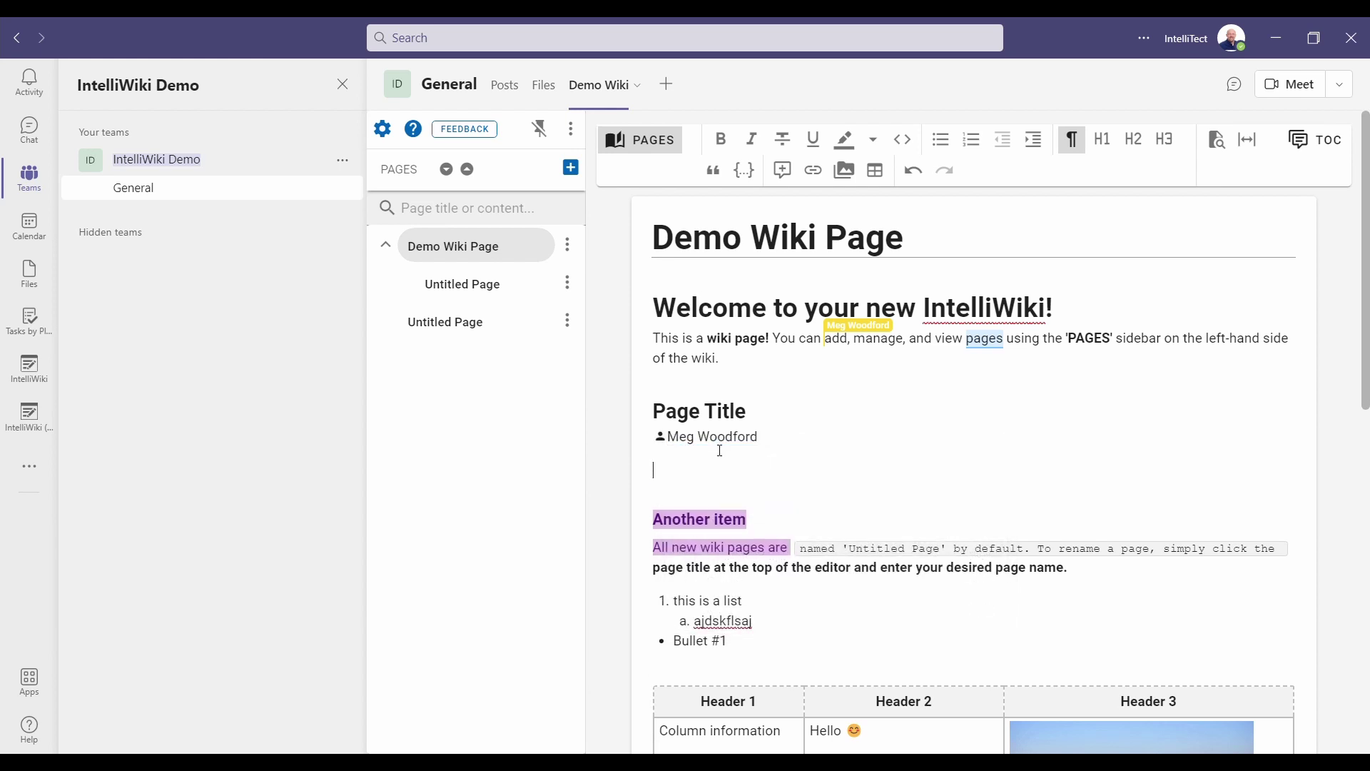
click(731, 440)
click(773, 450)
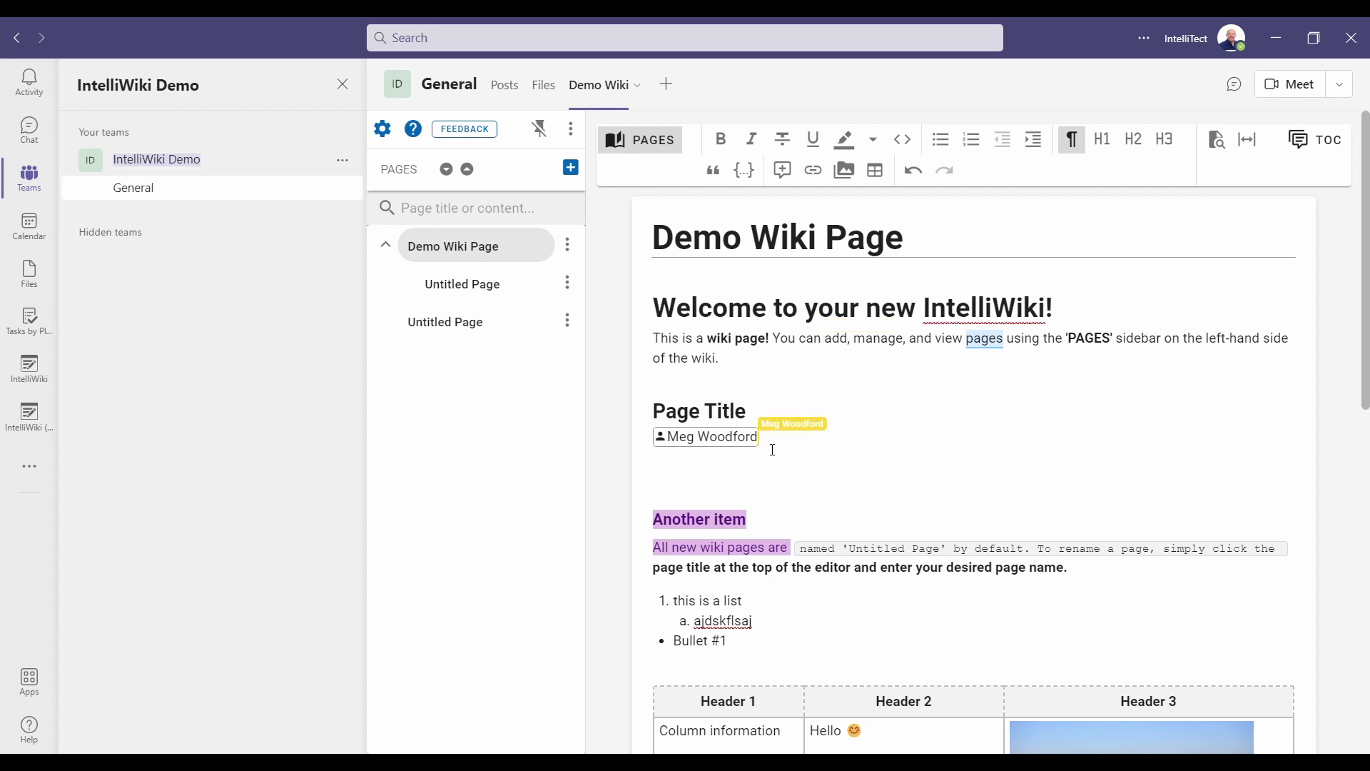
click(767, 473)
Review the license plans in Settings, leaving the Free demo plan selected.
click(384, 130)
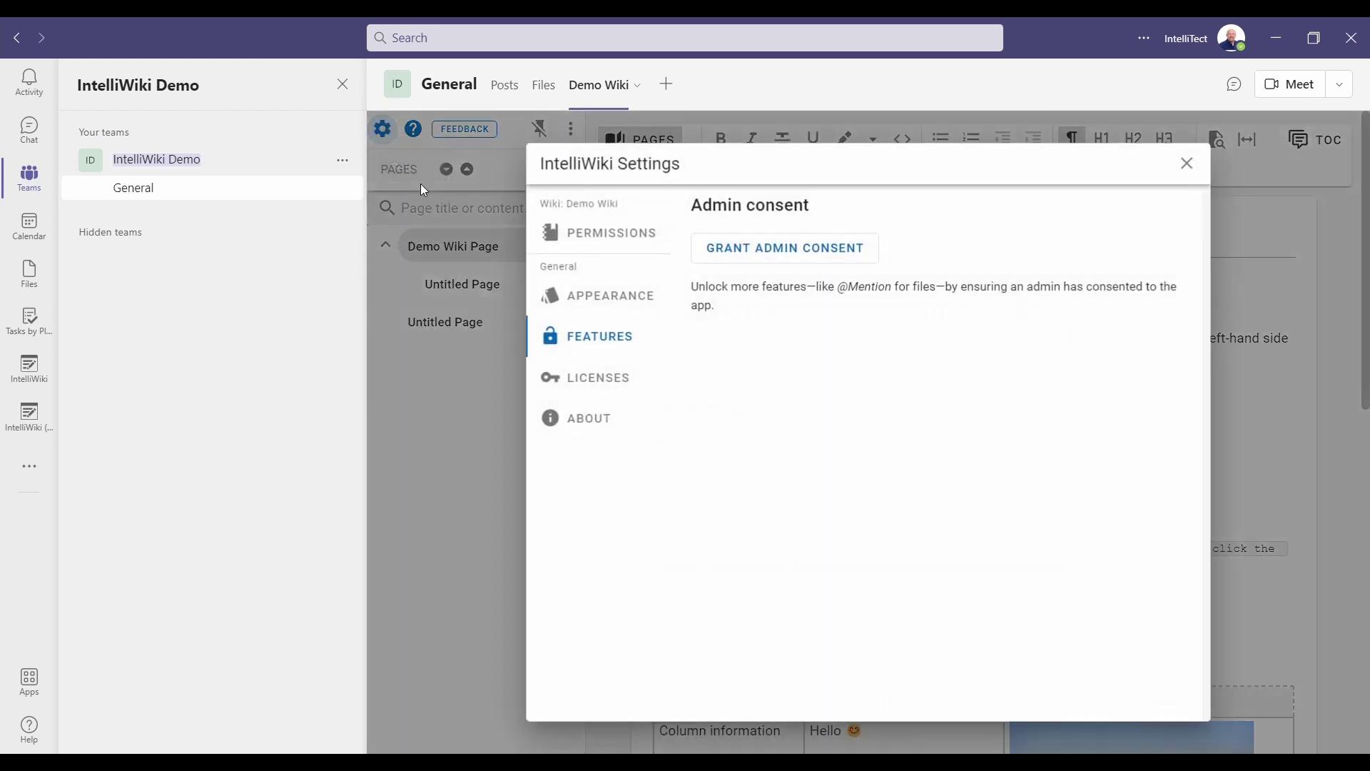
click(589, 384)
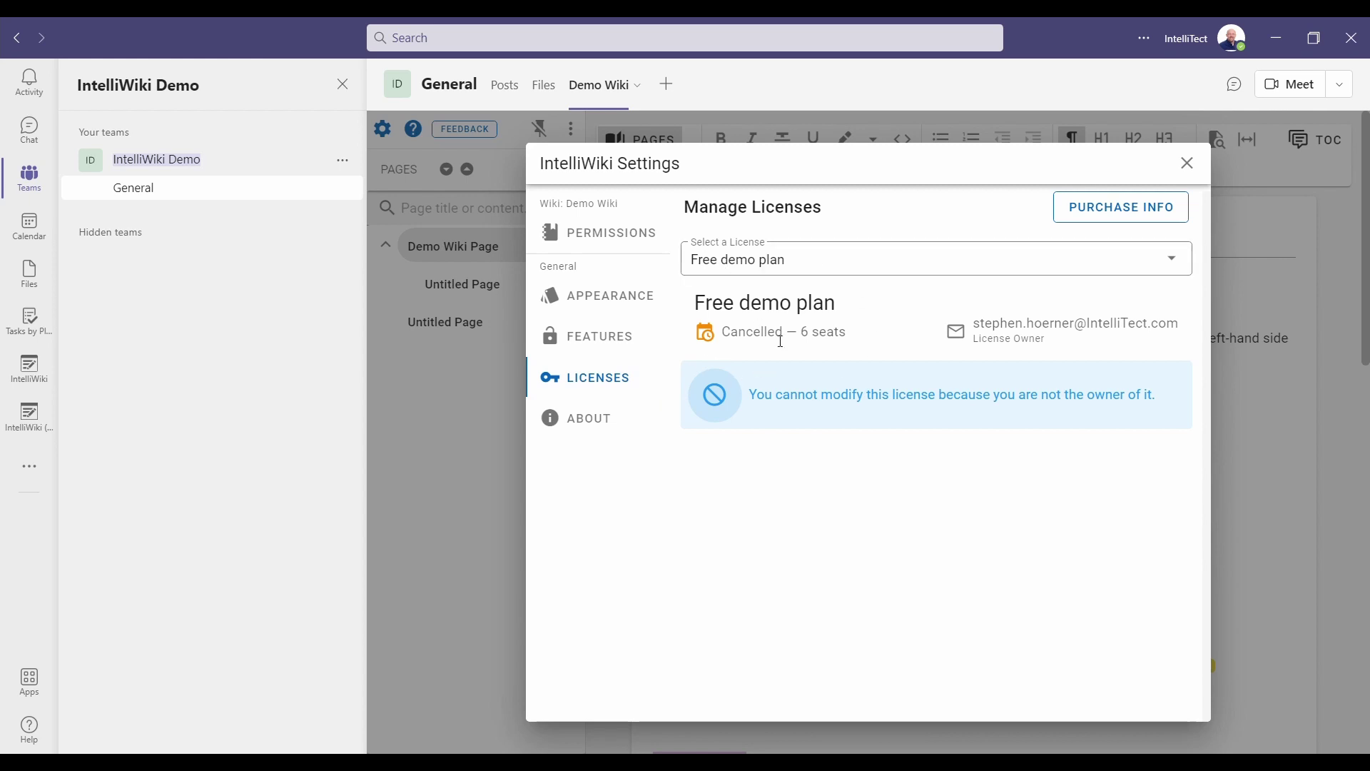
click(901, 274)
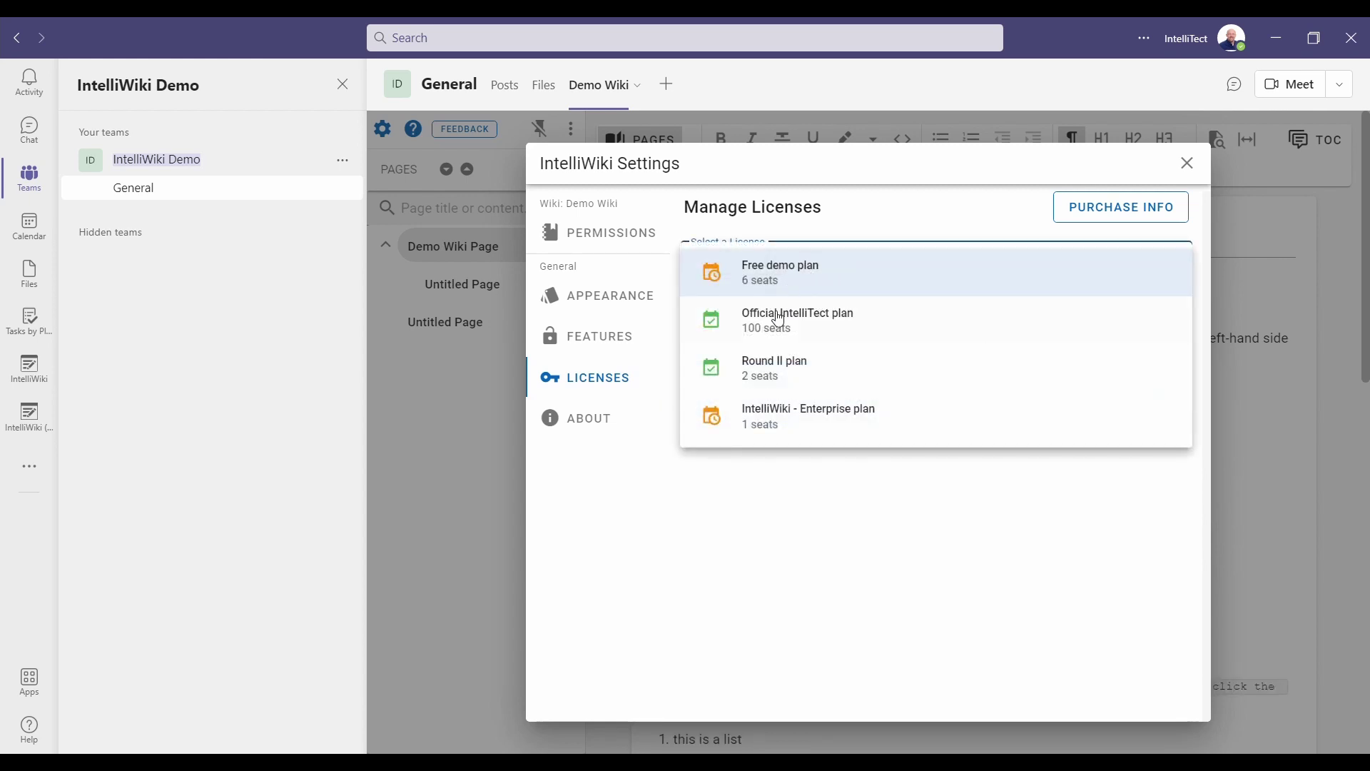
click(936, 207)
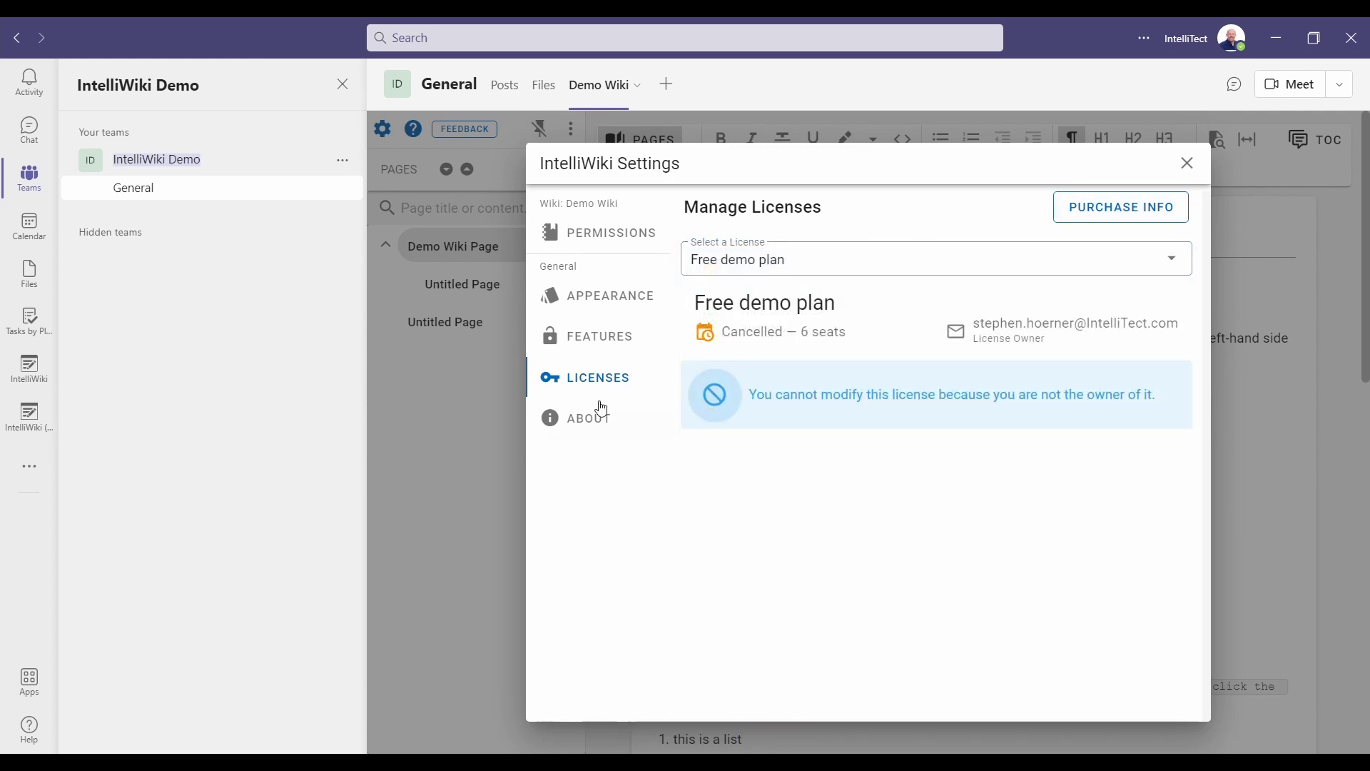
click(587, 424)
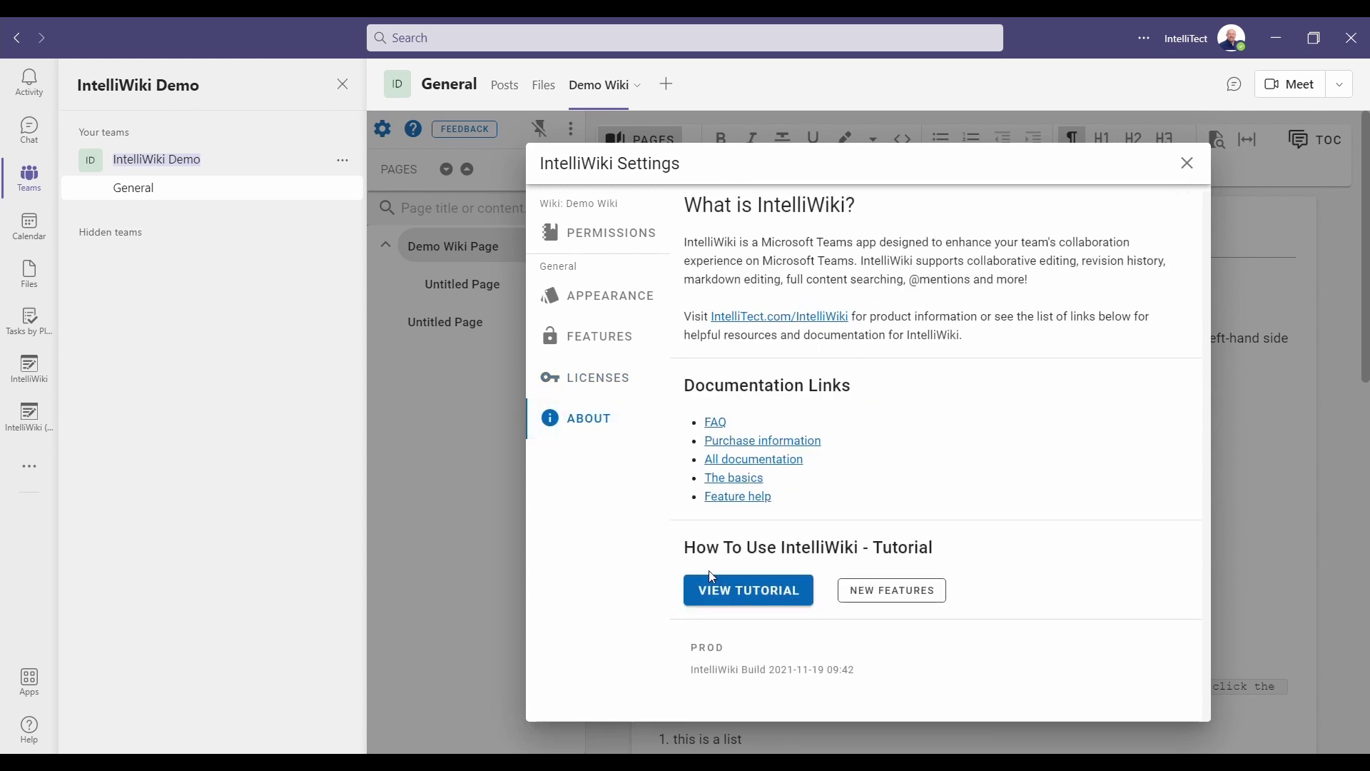
click(760, 601)
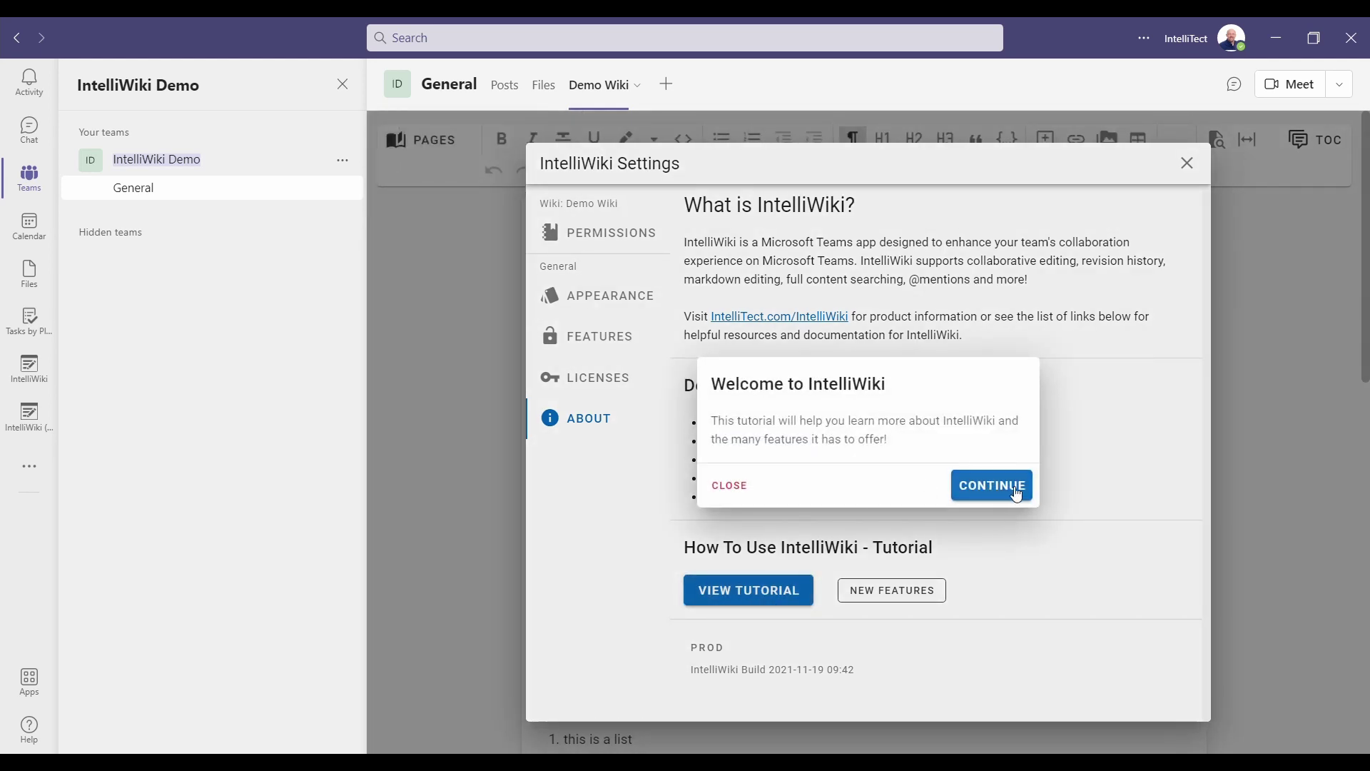
click(730, 490)
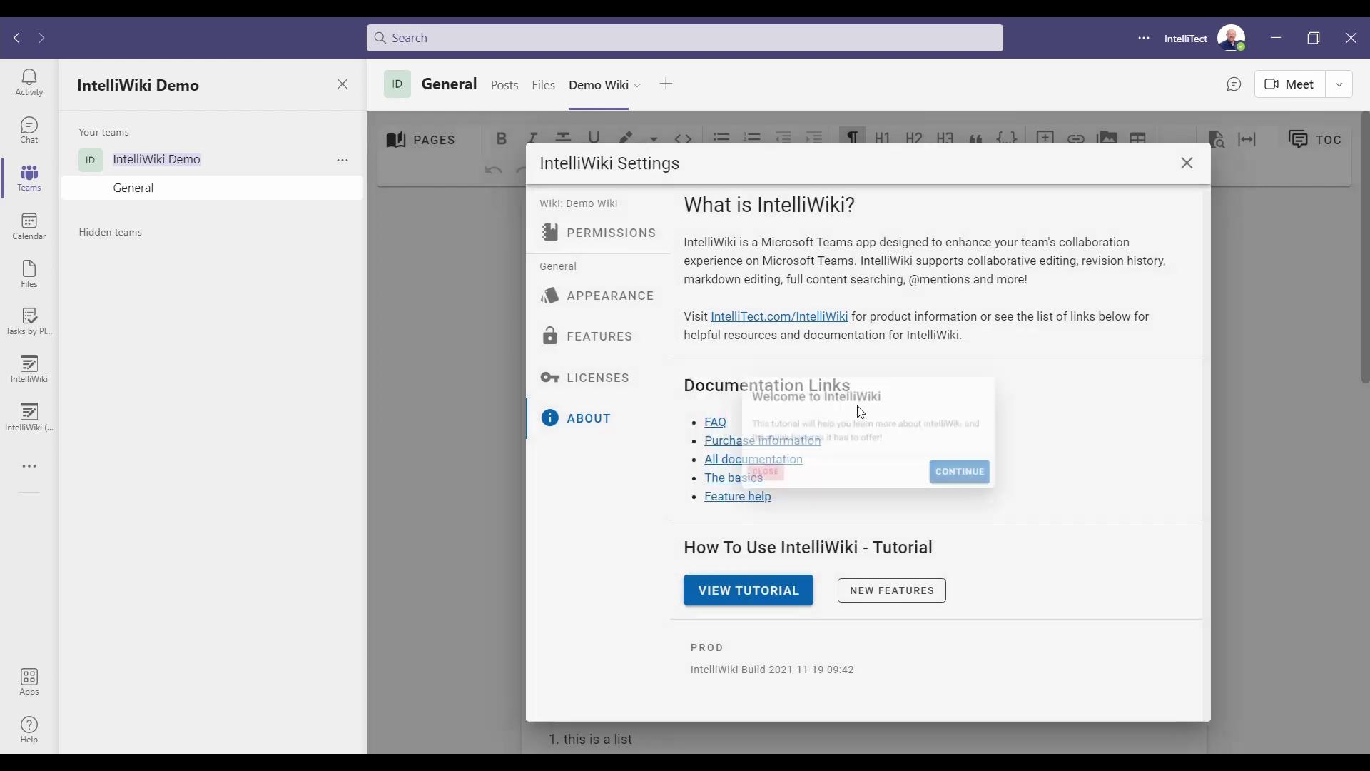
Close Settings and pin the PAGES sidebar open beside Demo Wiki Page.
click(1190, 165)
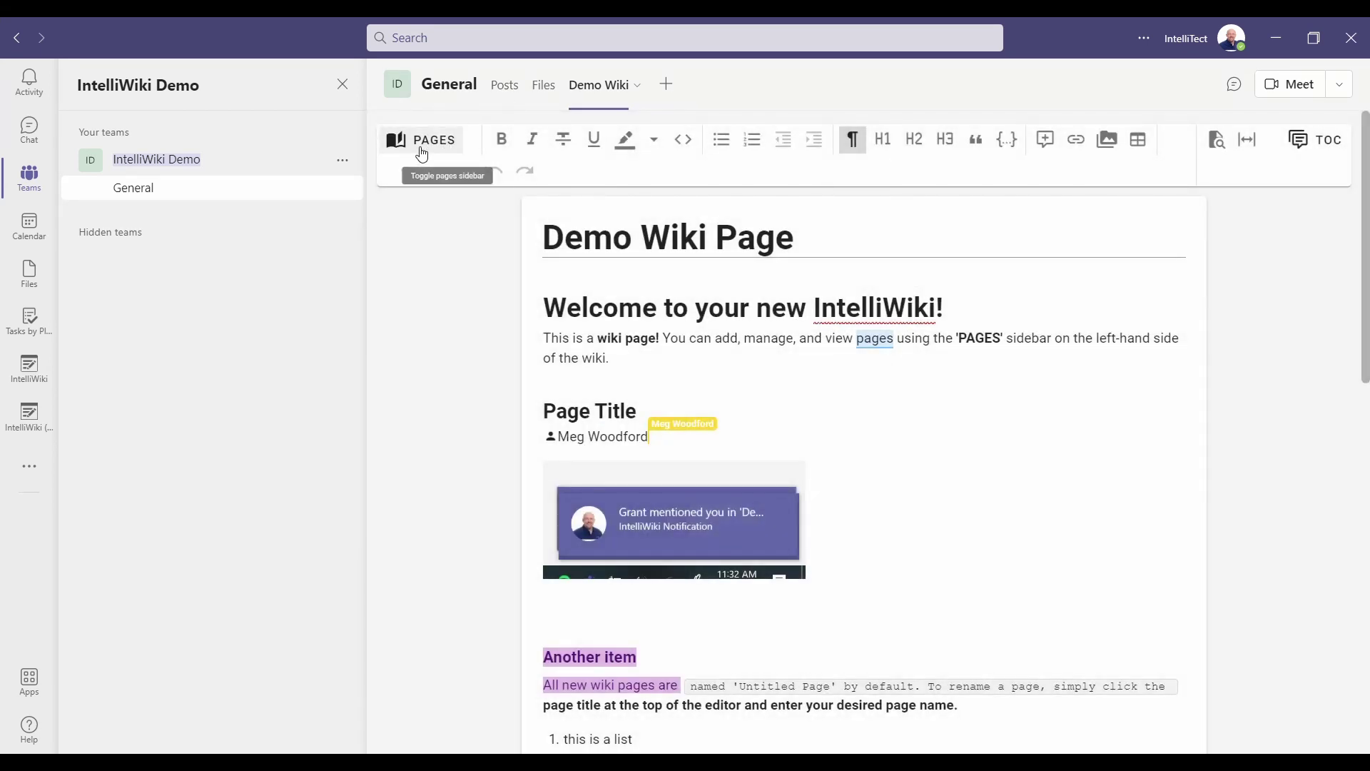
click(421, 142)
click(540, 129)
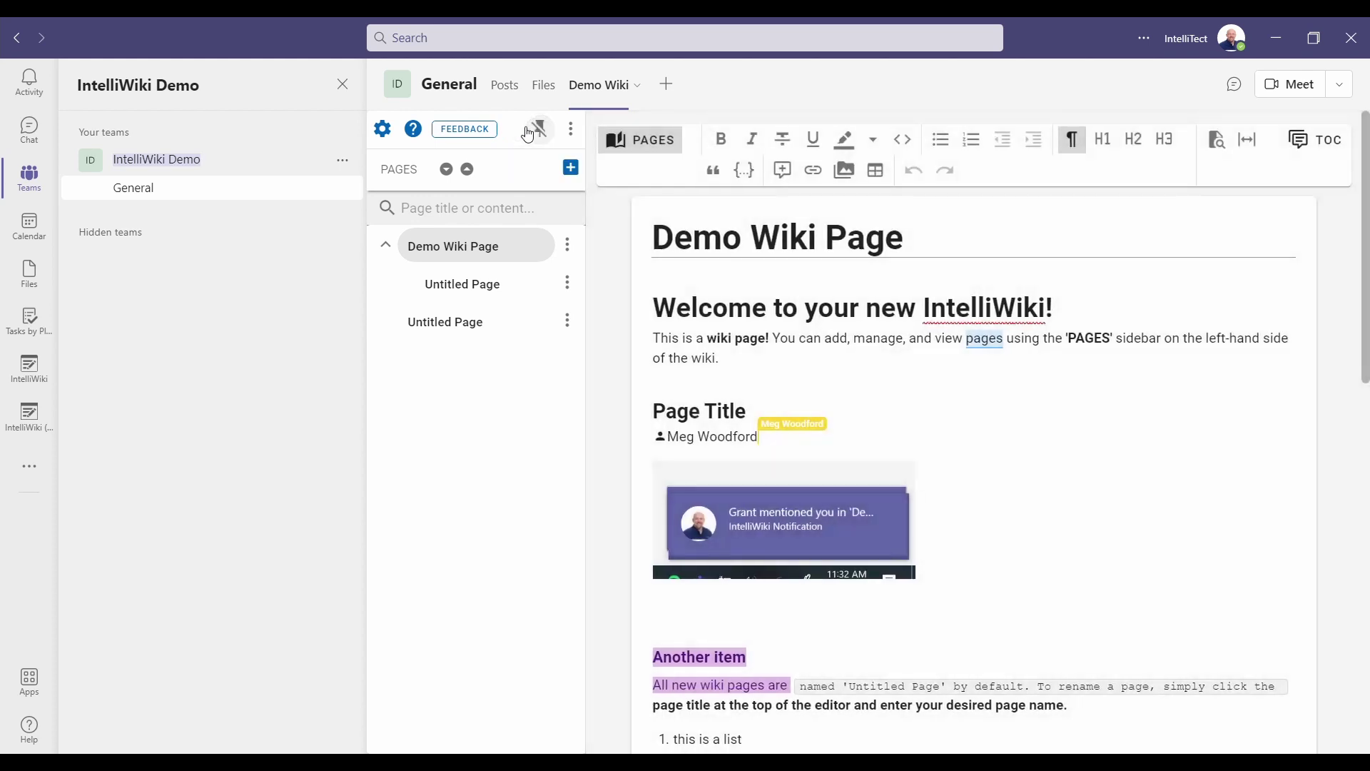
Check the help documentation, then bring up the Send Feedback form.
click(414, 132)
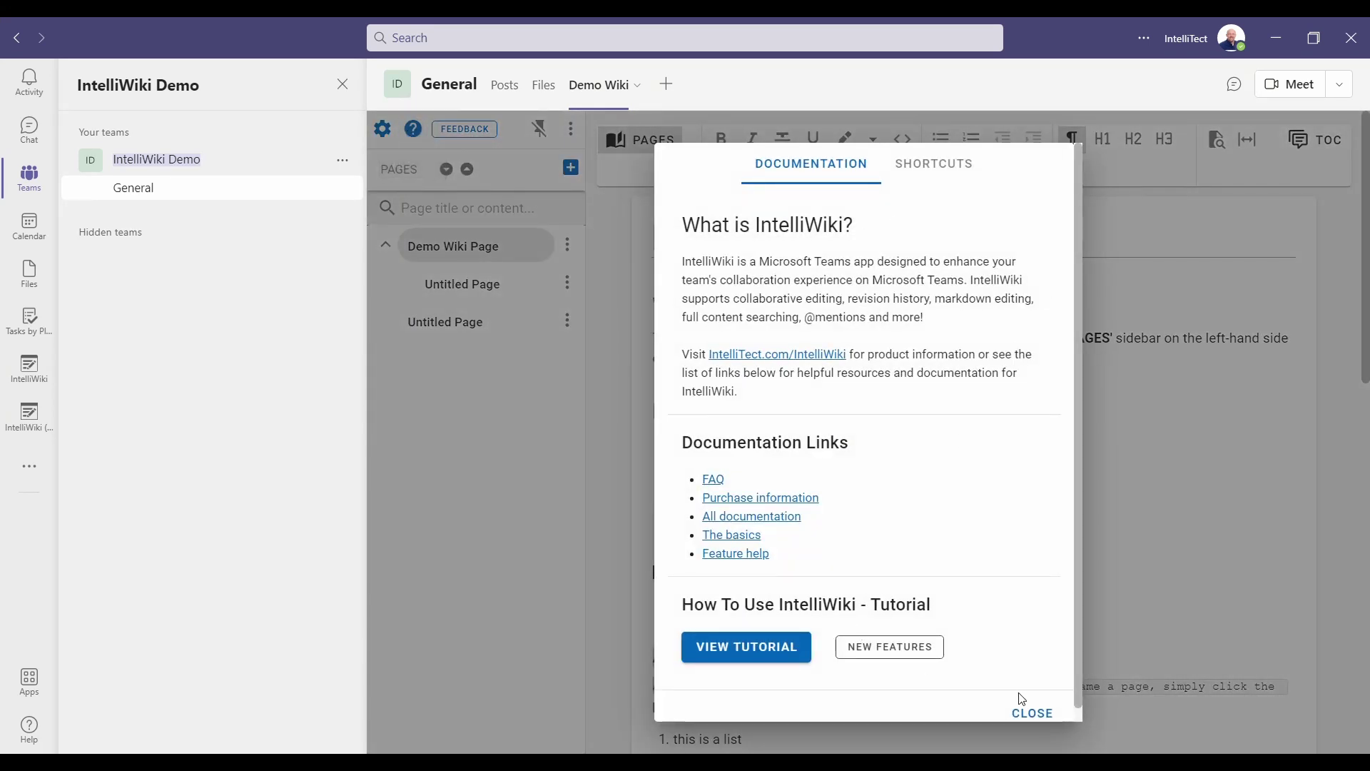
click(1032, 713)
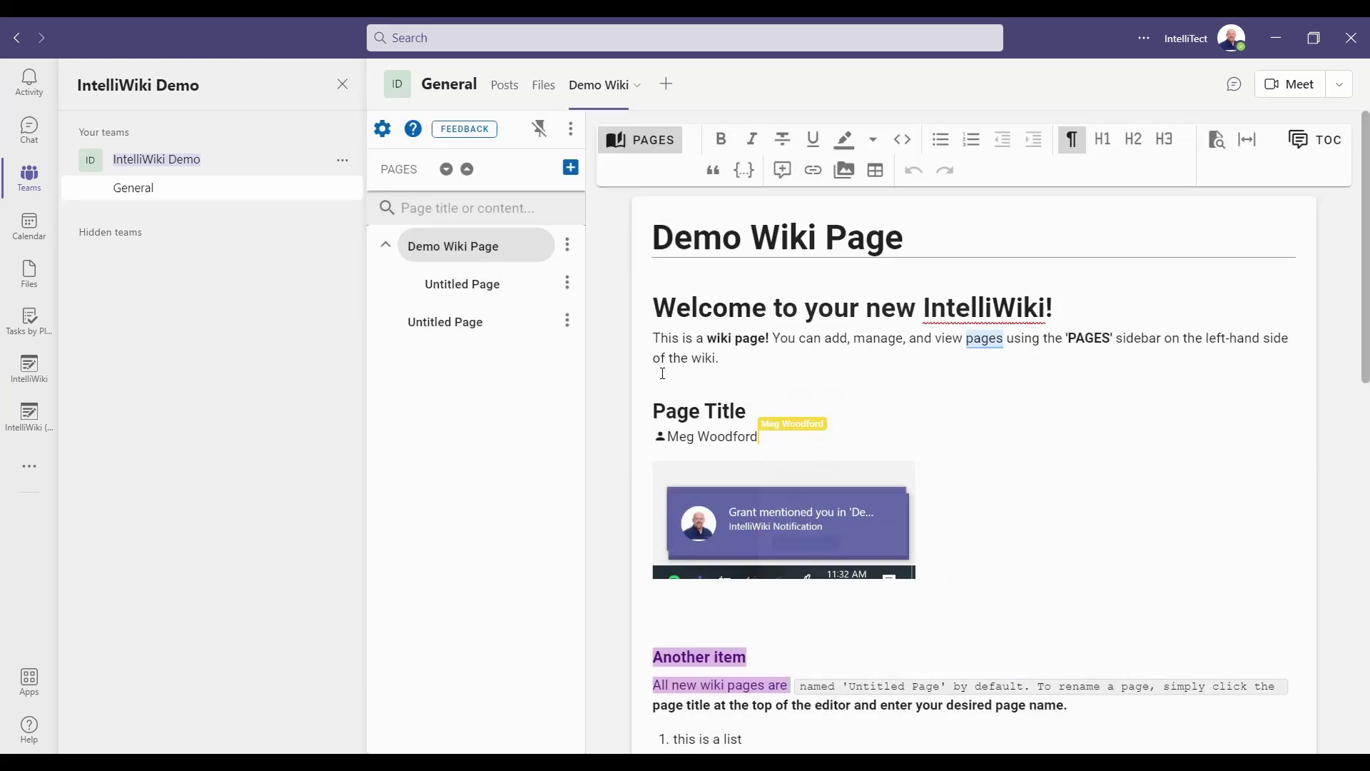
click(465, 135)
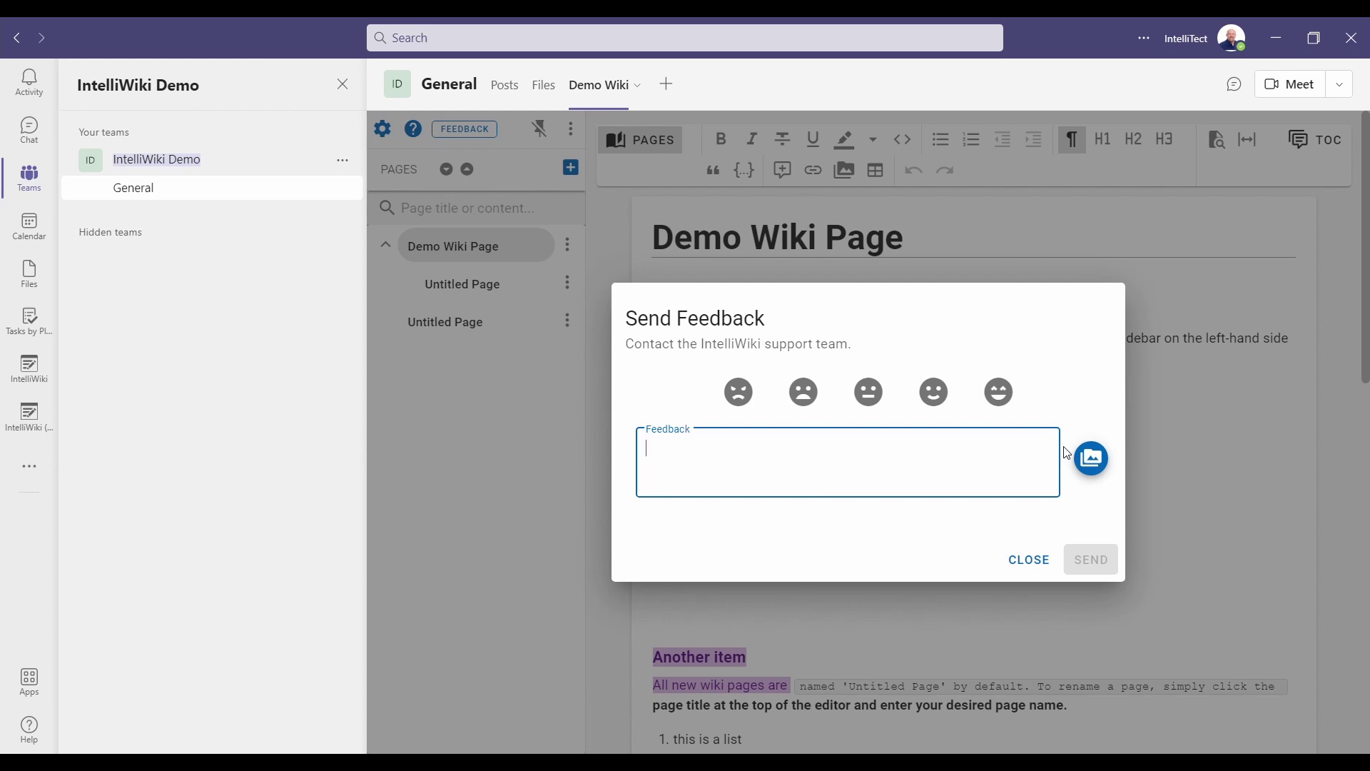
Close the Send Feedback form without sending it.
click(1030, 561)
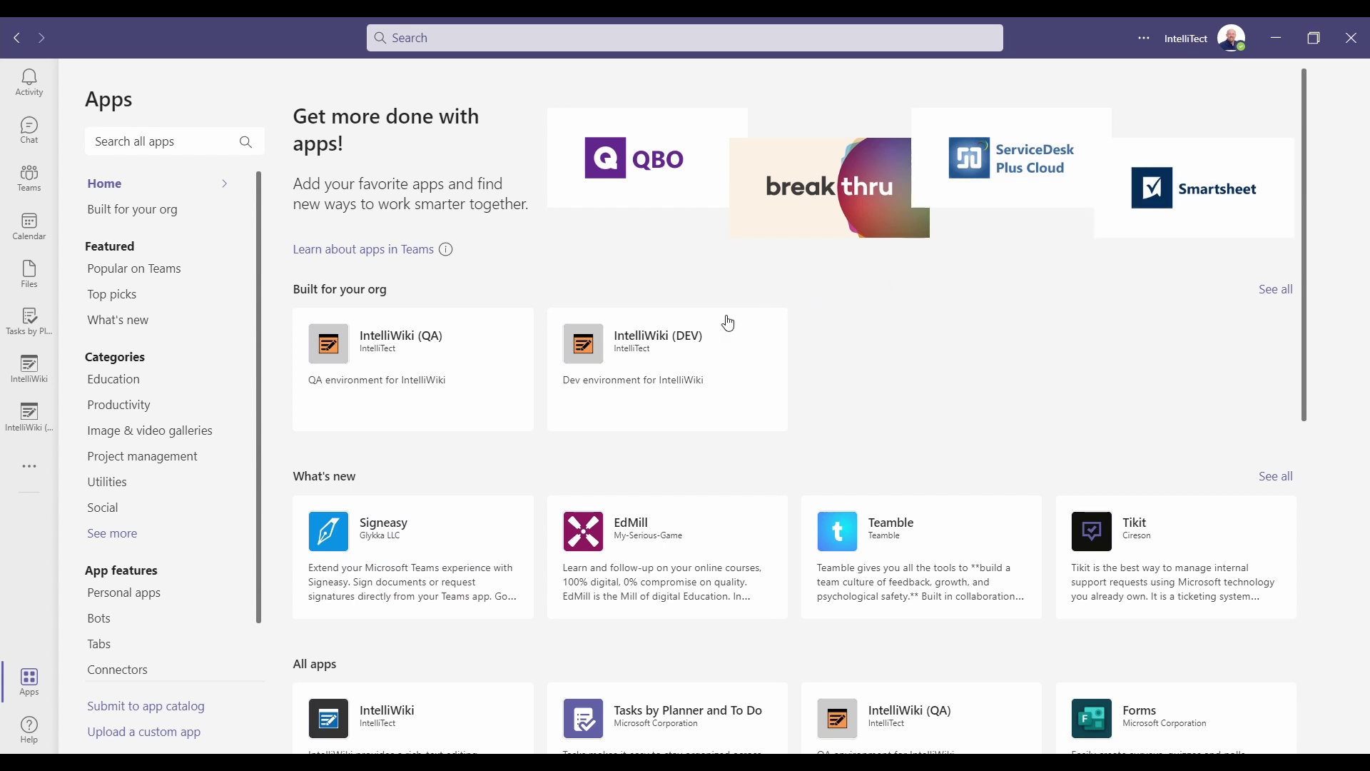
Open the IntelliWiki personal app and switch to its Search Wiki tab for all wikis.
click(175, 145)
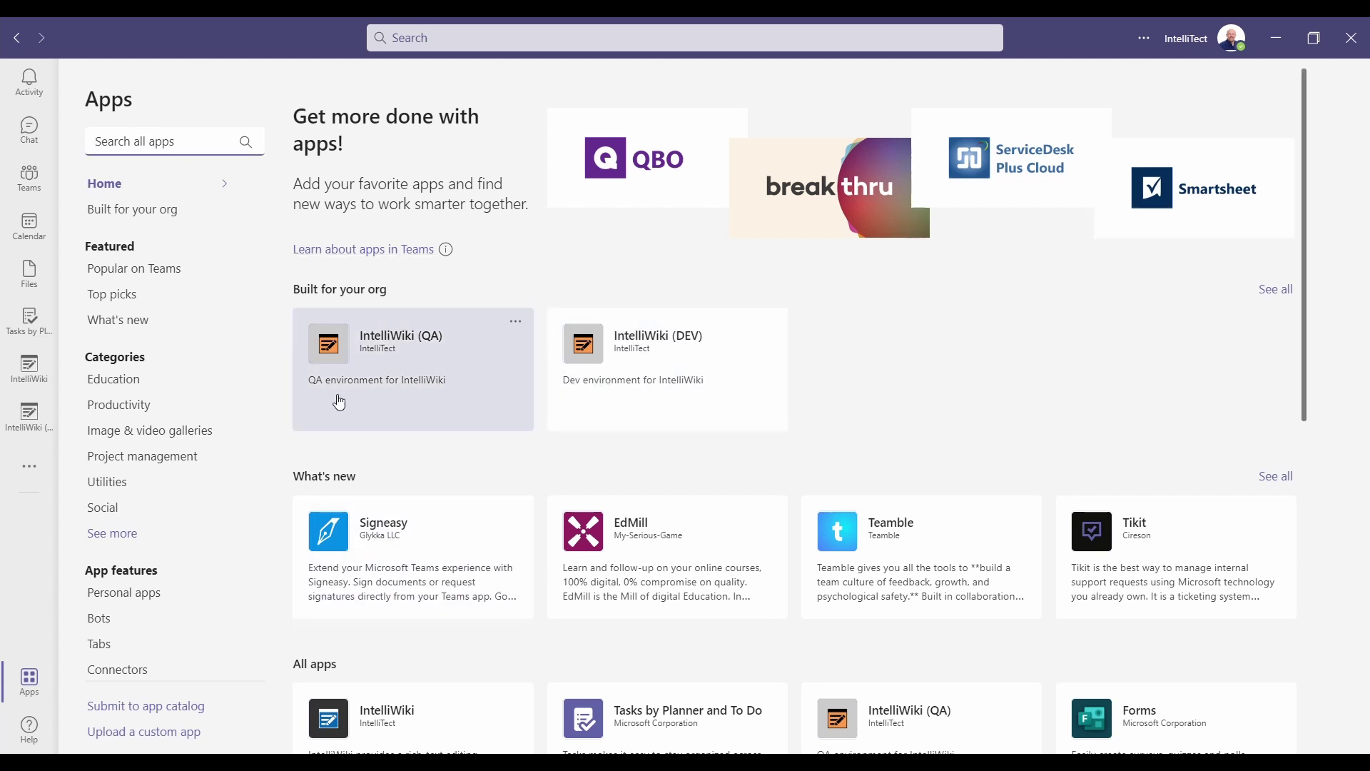
click(14, 378)
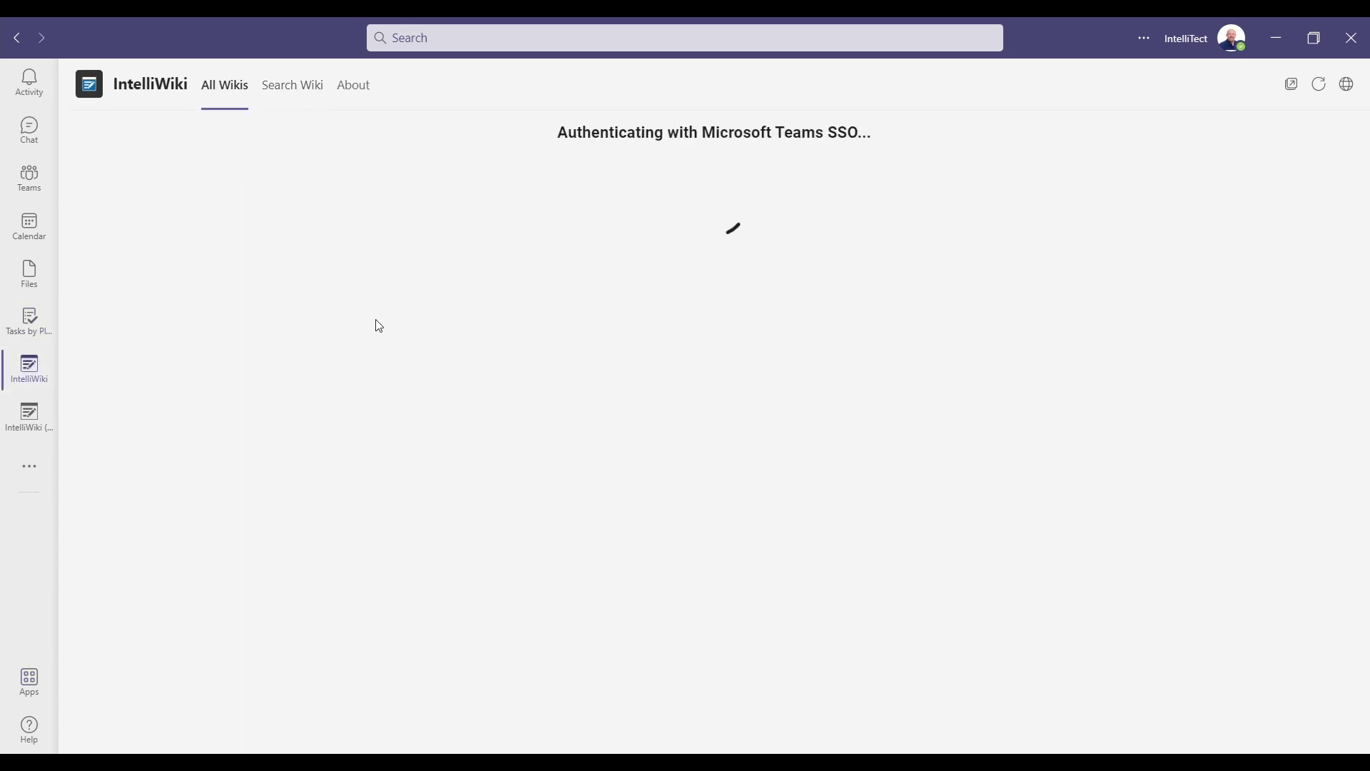
click(237, 91)
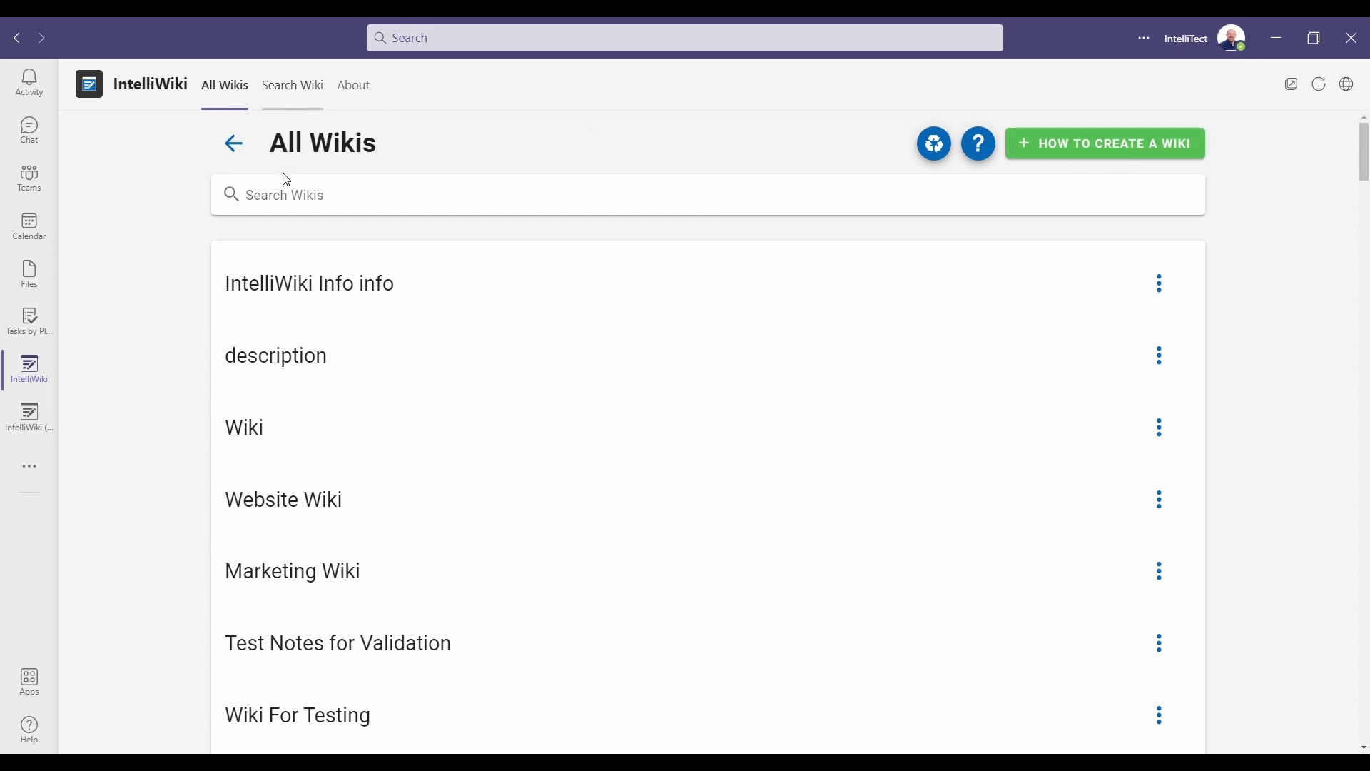
click(356, 212)
click(293, 89)
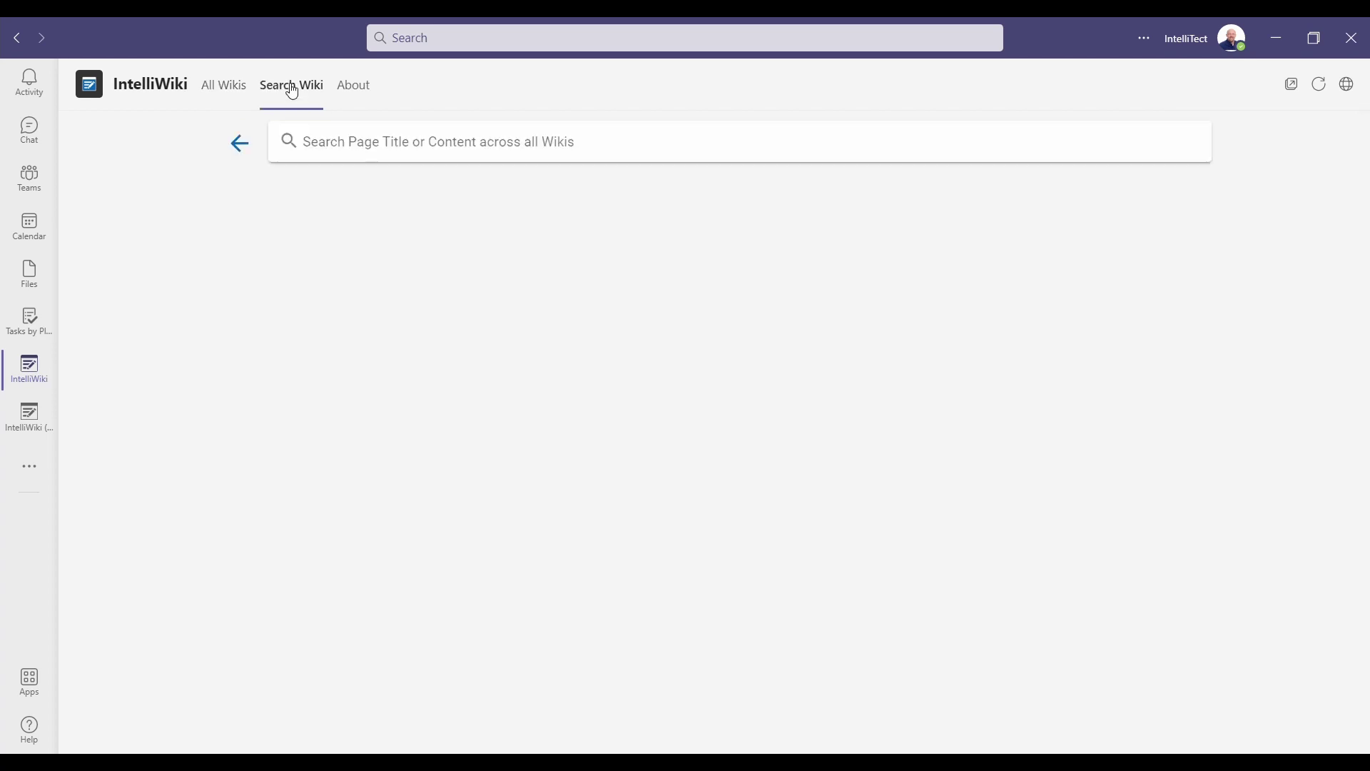
Search all wikis for 'demo wiki' and open the Demo Wiki Page result.
click(391, 150)
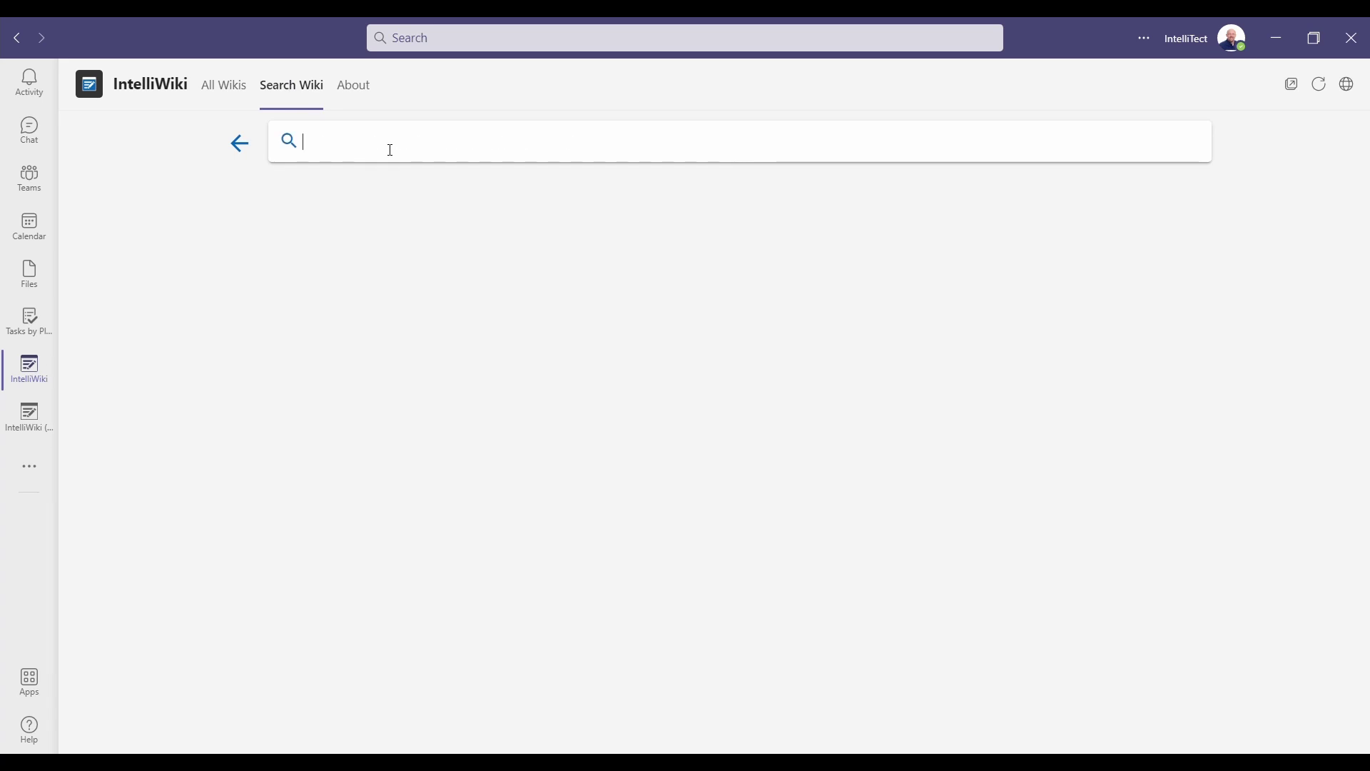
text(demo wiki)
key(Return)
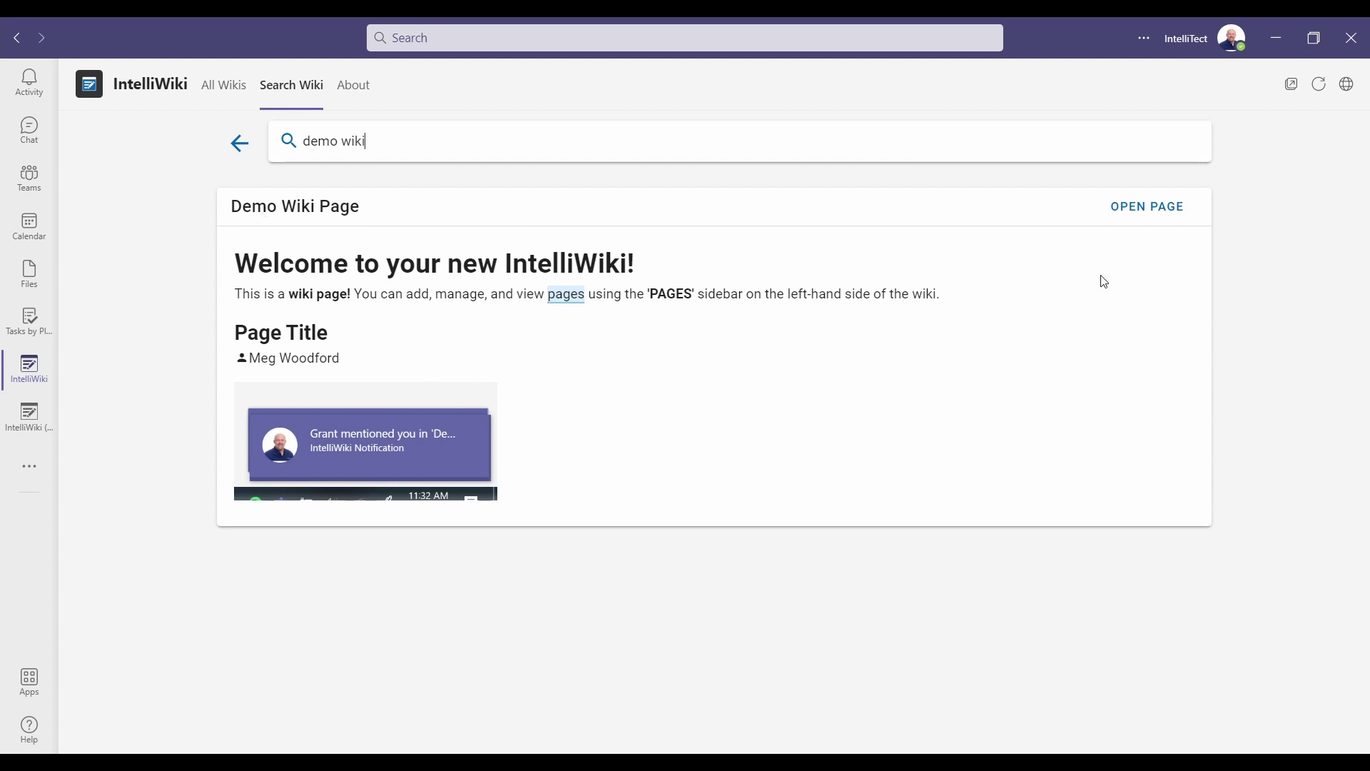
click(1163, 212)
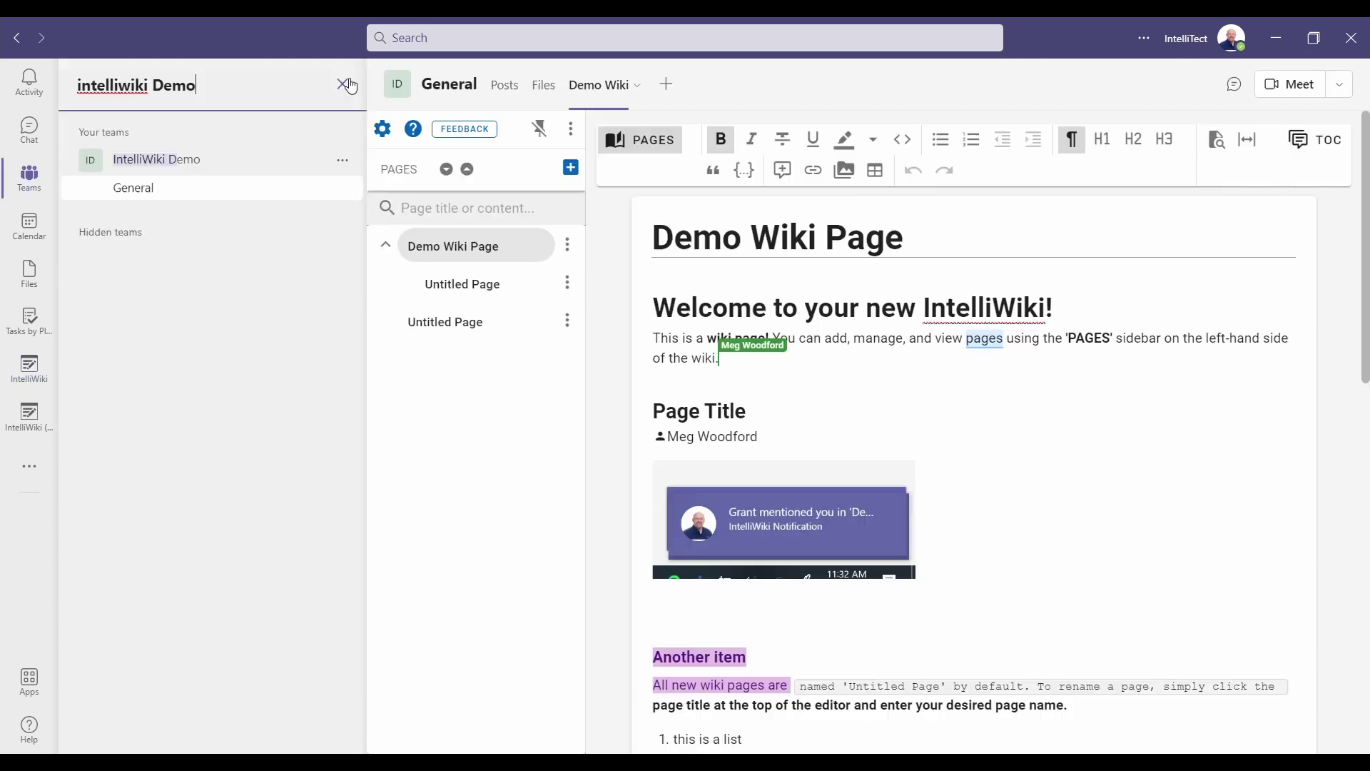